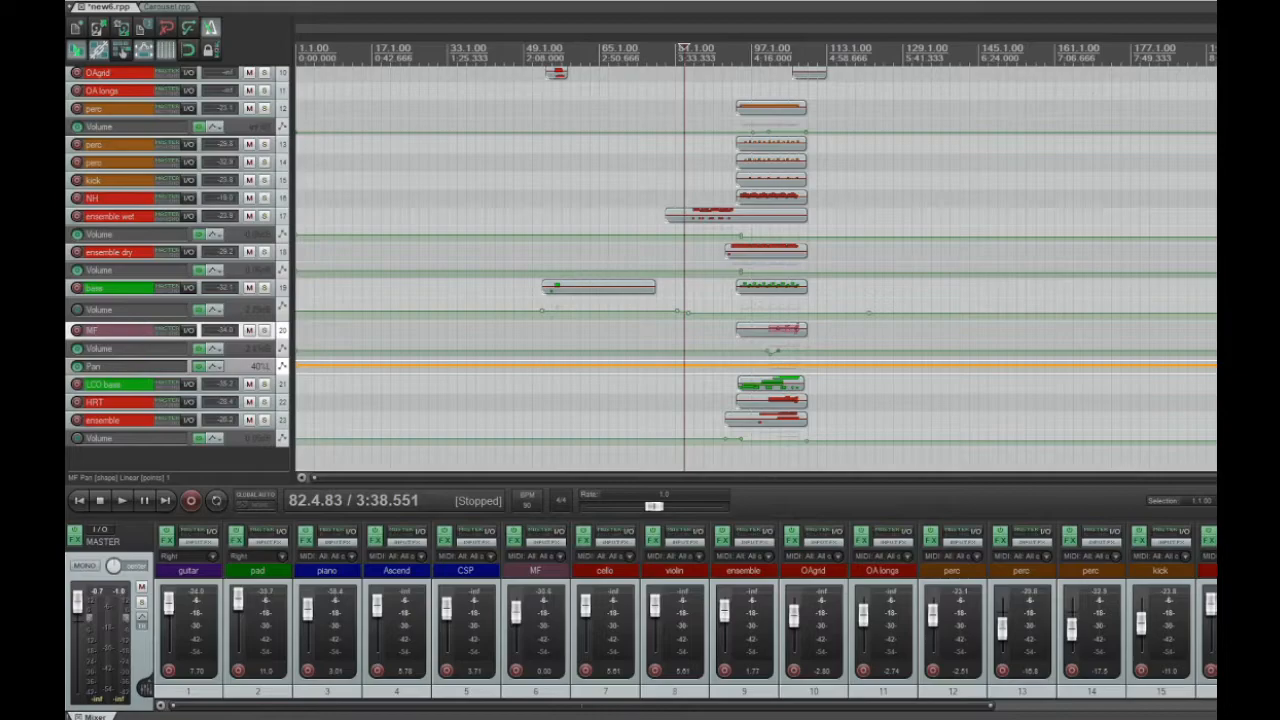
Play the arrangement from about measure 83.4, through the entry of the ensemble wet notes, and stop playback
scroll(849, 70, "up", 2)
left_click(849, 70)
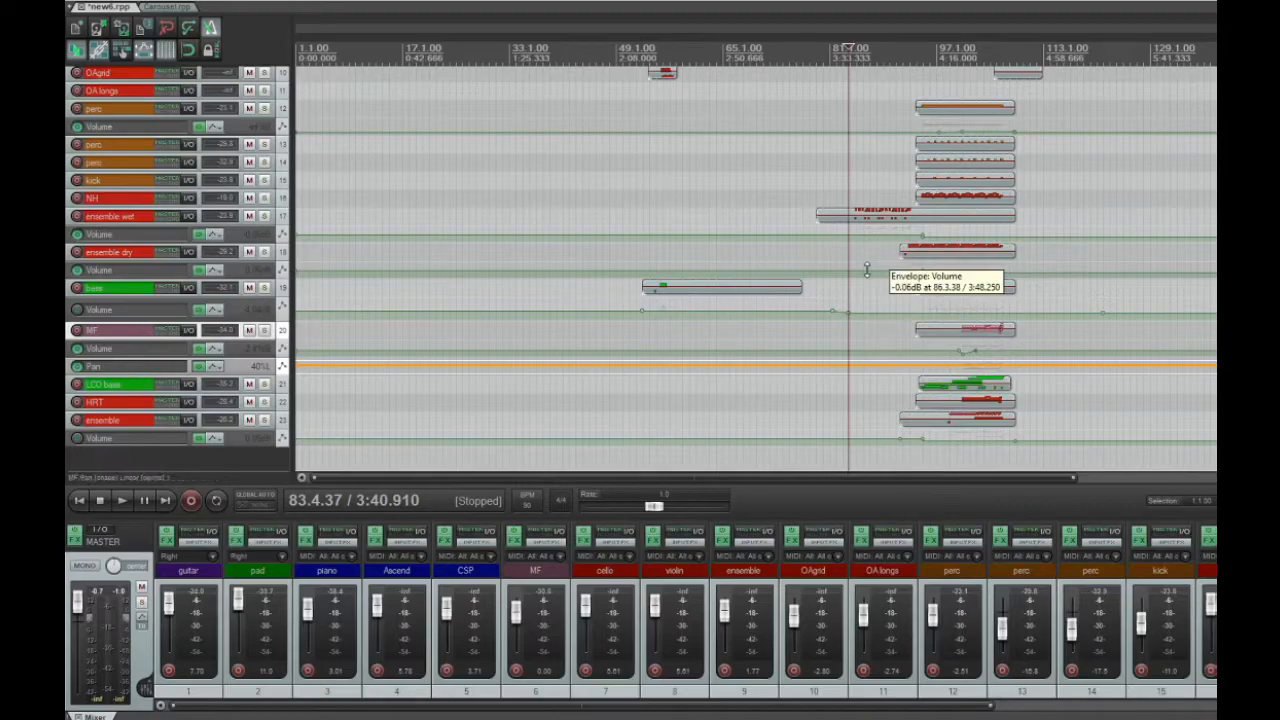
key("space")
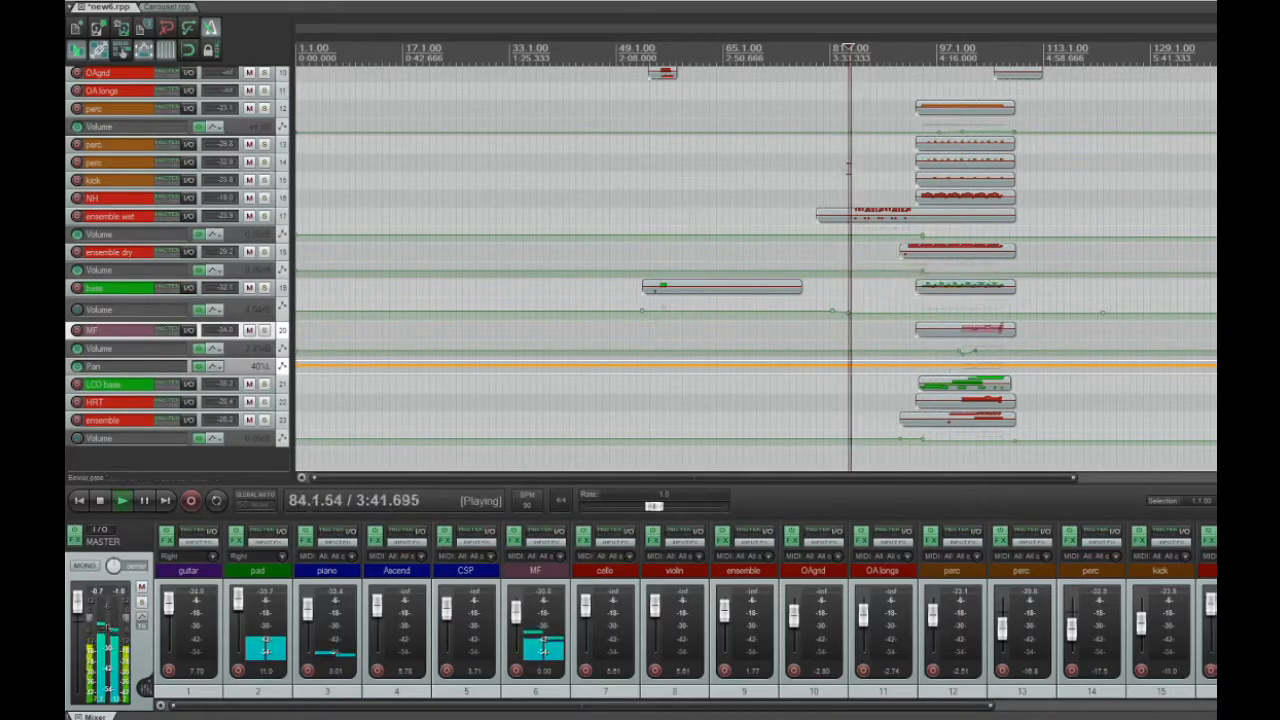
scroll(883, 193, "up", 3)
scroll(883, 193, "up", 2)
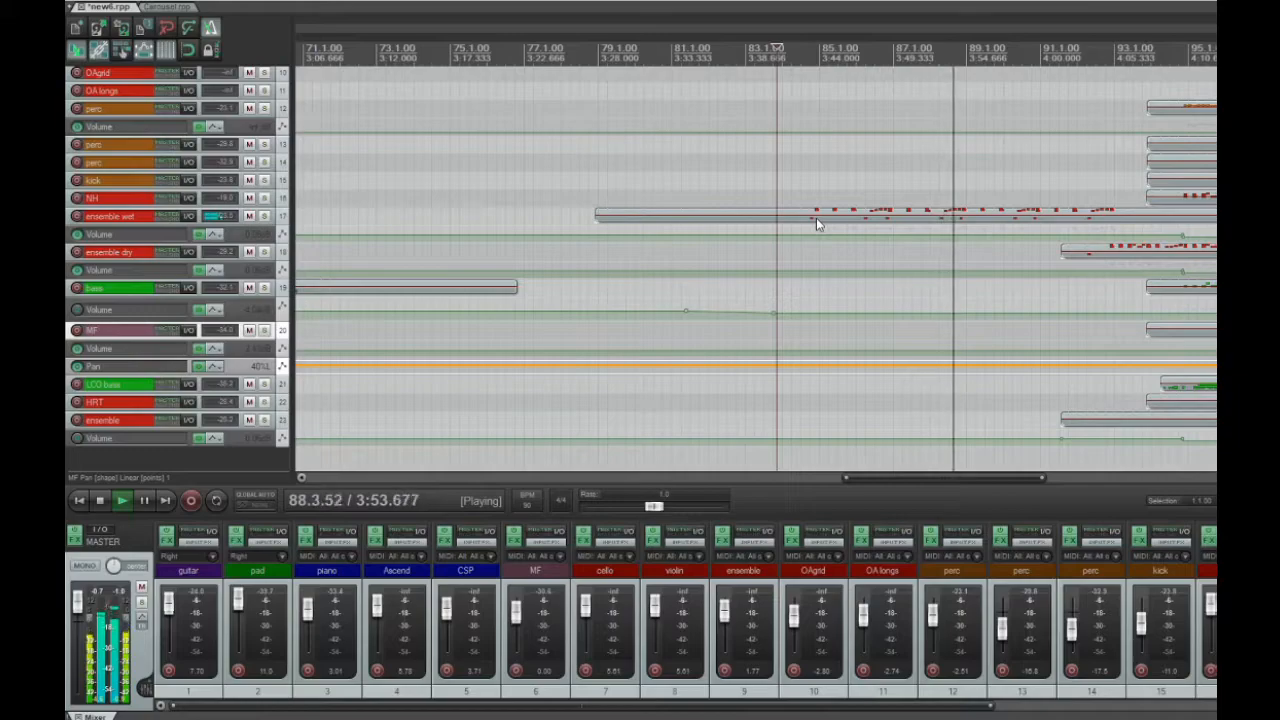
key("space")
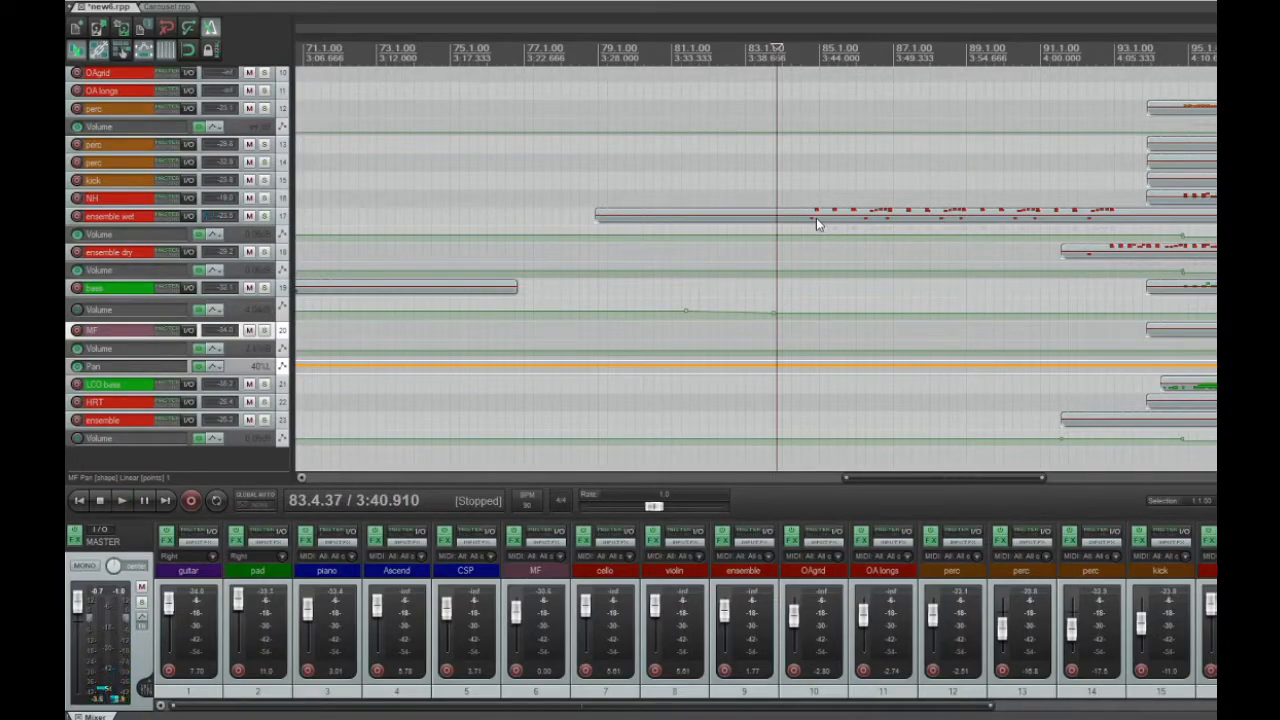
Inspect the volume envelope of perc track 12 at a larger lane height, and play the arrangement from measure 92.1 where ensemble dry enters
left_click_drag(908, 478, 953, 483)
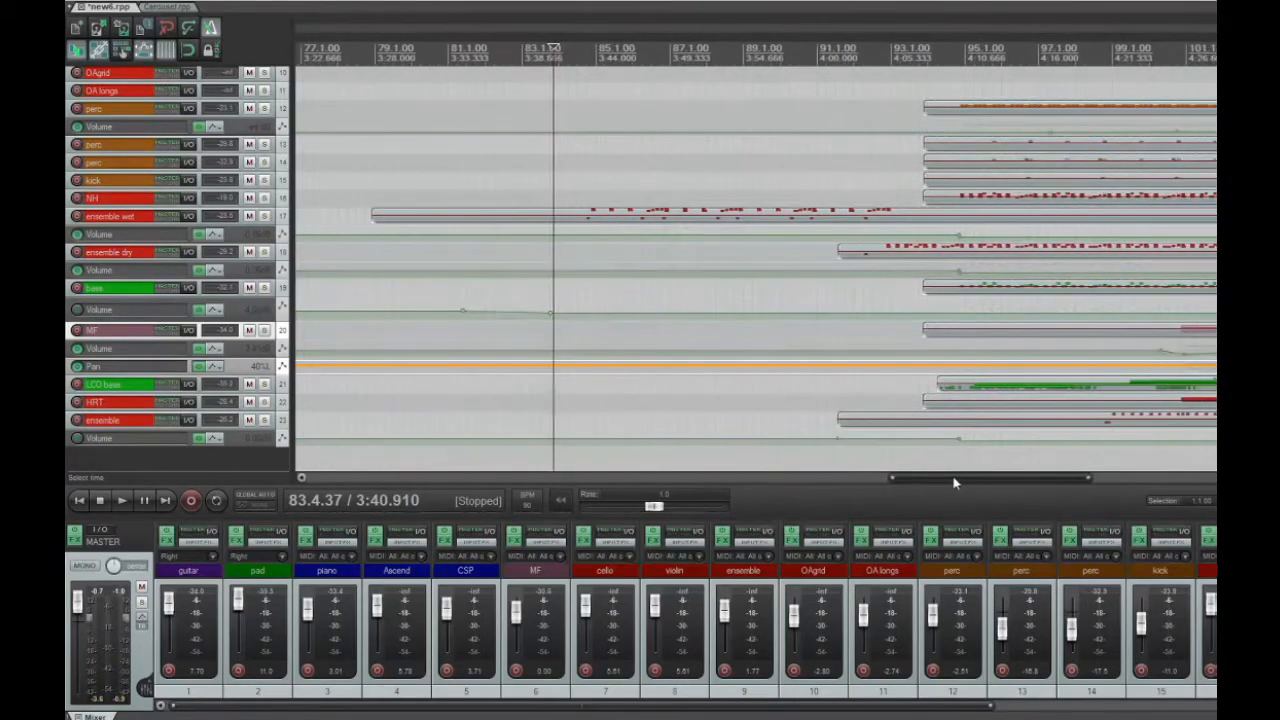
left_click(851, 257)
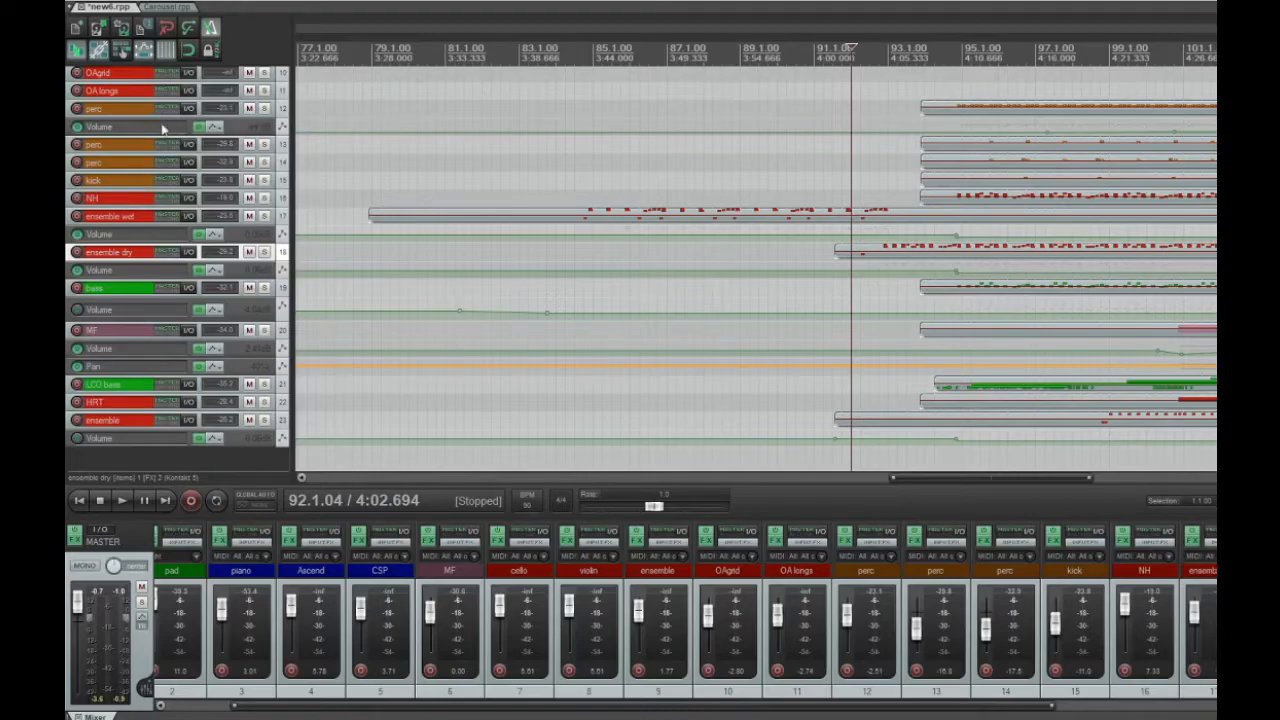
left_click_drag(243, 134, 242, 270)
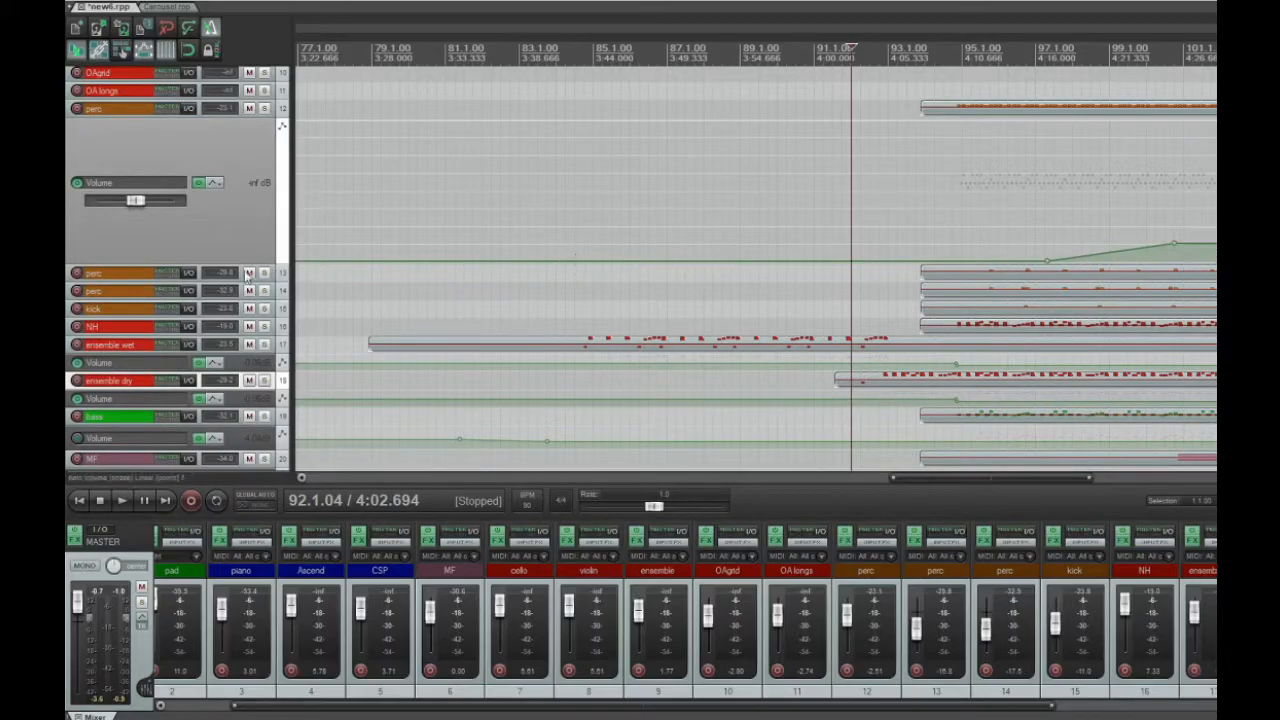
left_click_drag(232, 262, 235, 148)
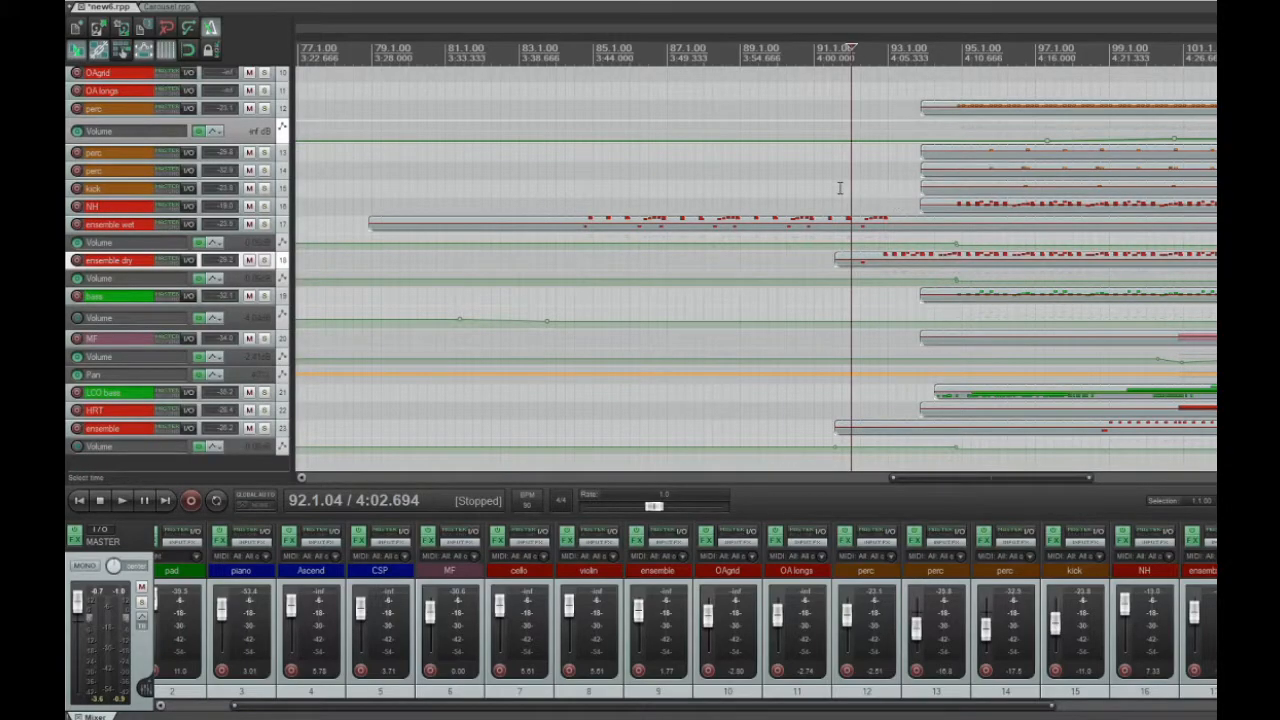
key("space")
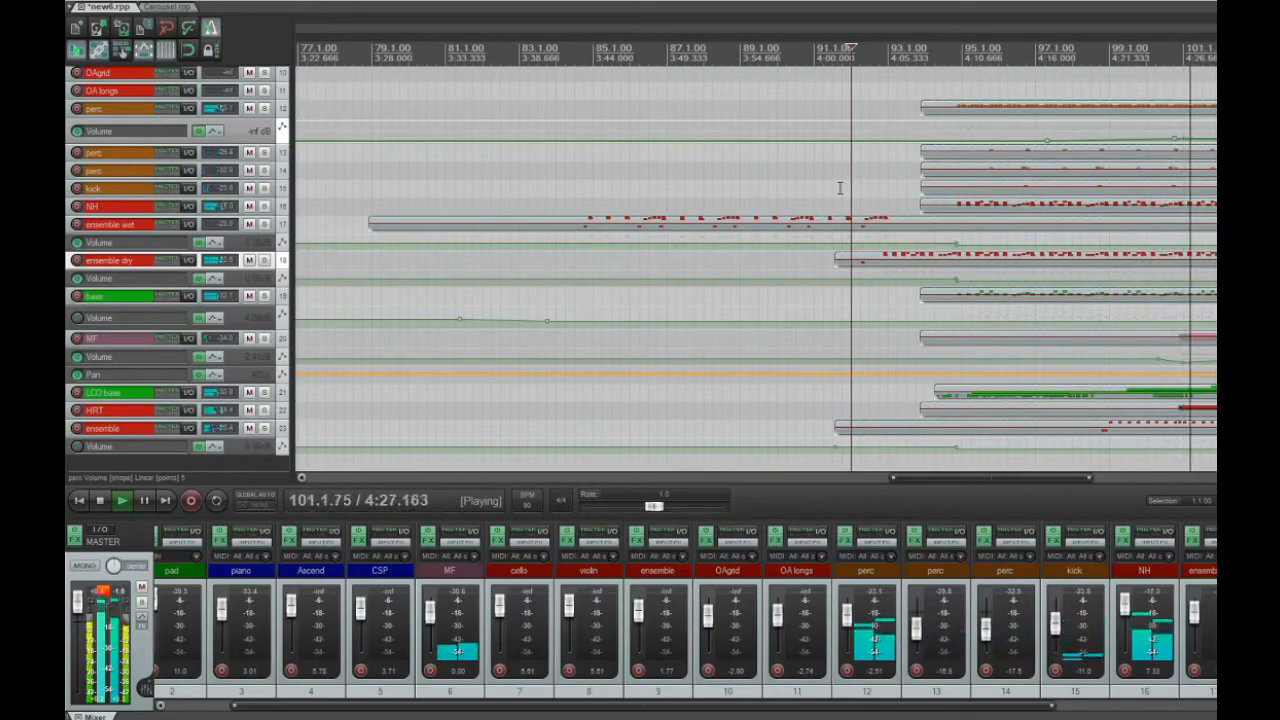
key("space")
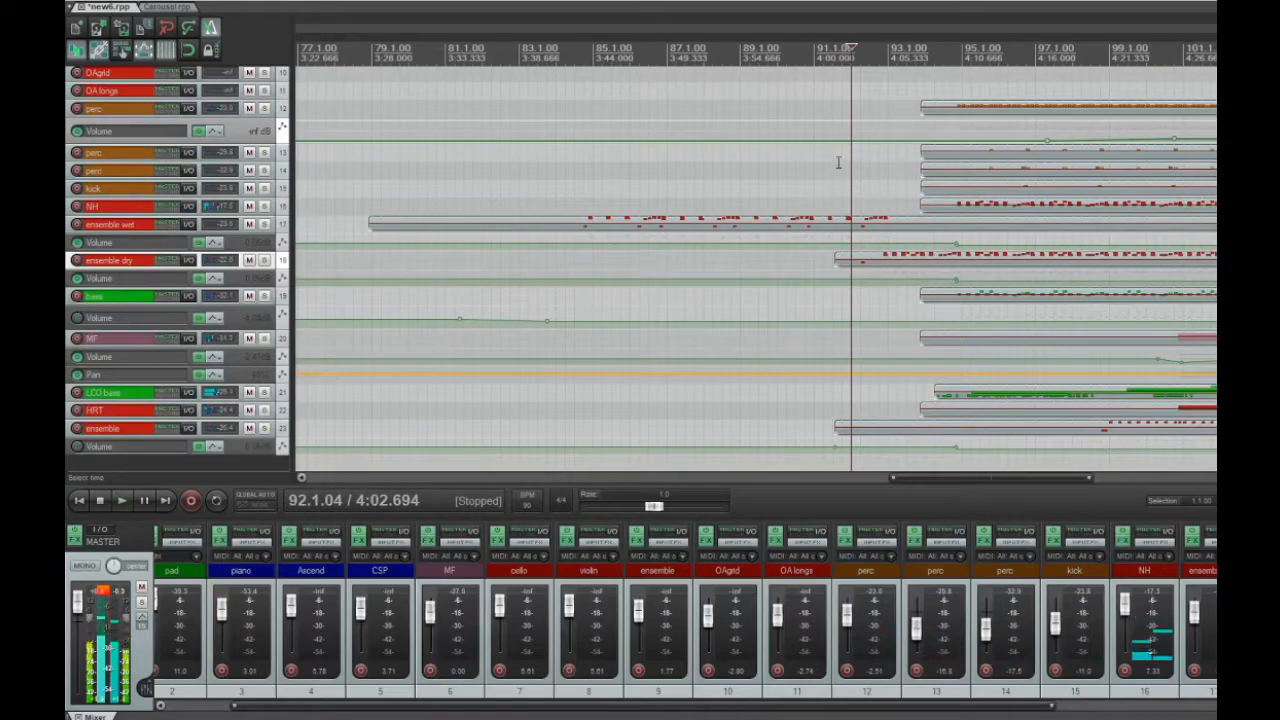
Solo perc track 12 and inspect the Kontakt instrument in its effects chain, closing the window when done
left_click(836, 162)
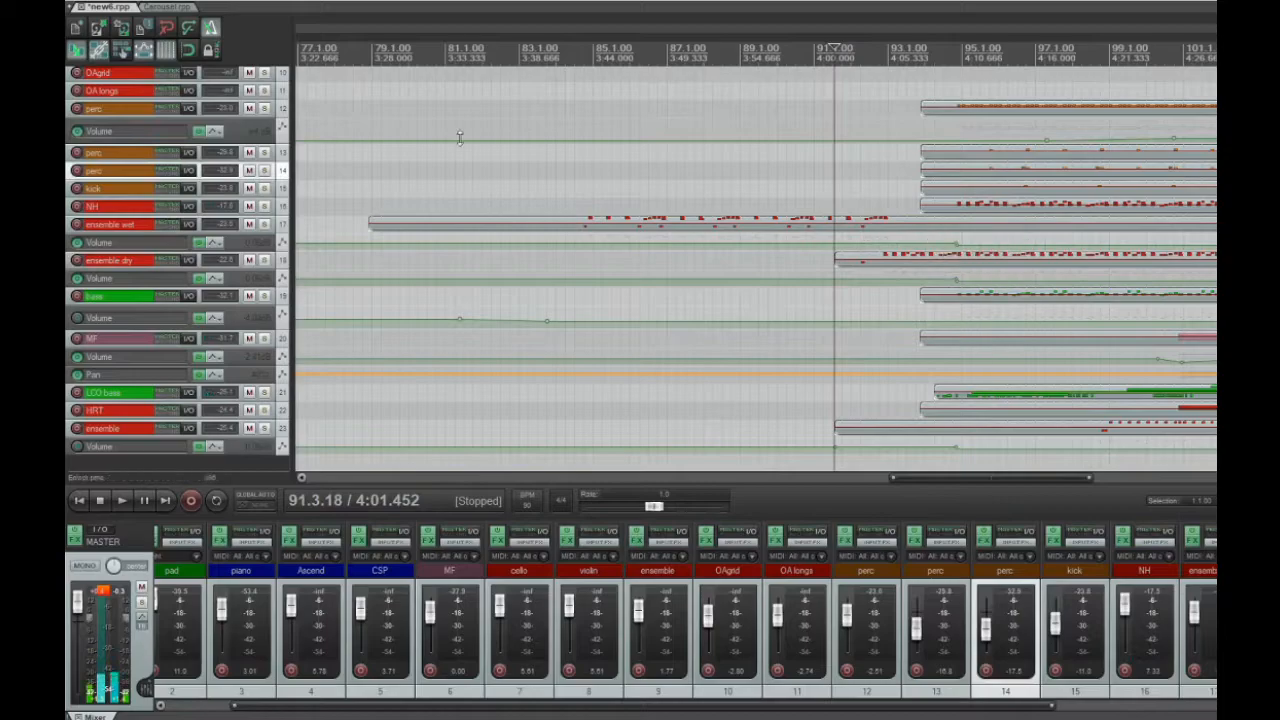
left_click(264, 108)
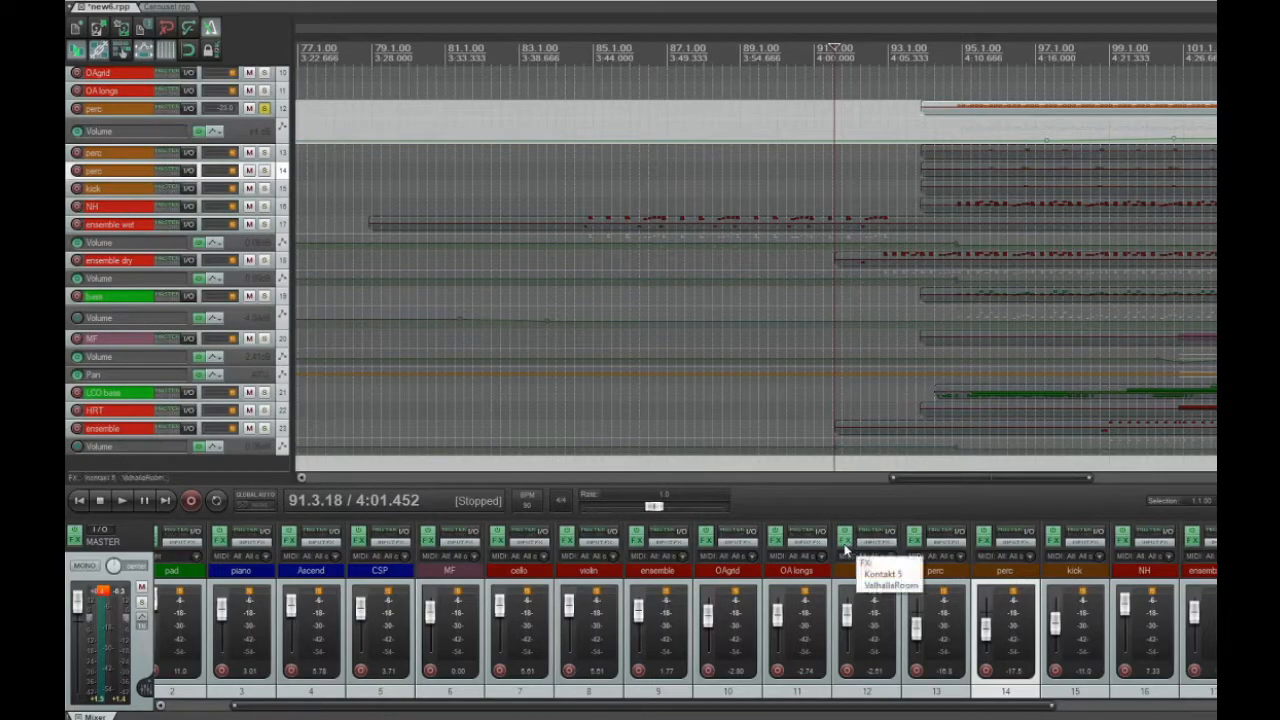
left_click(845, 543)
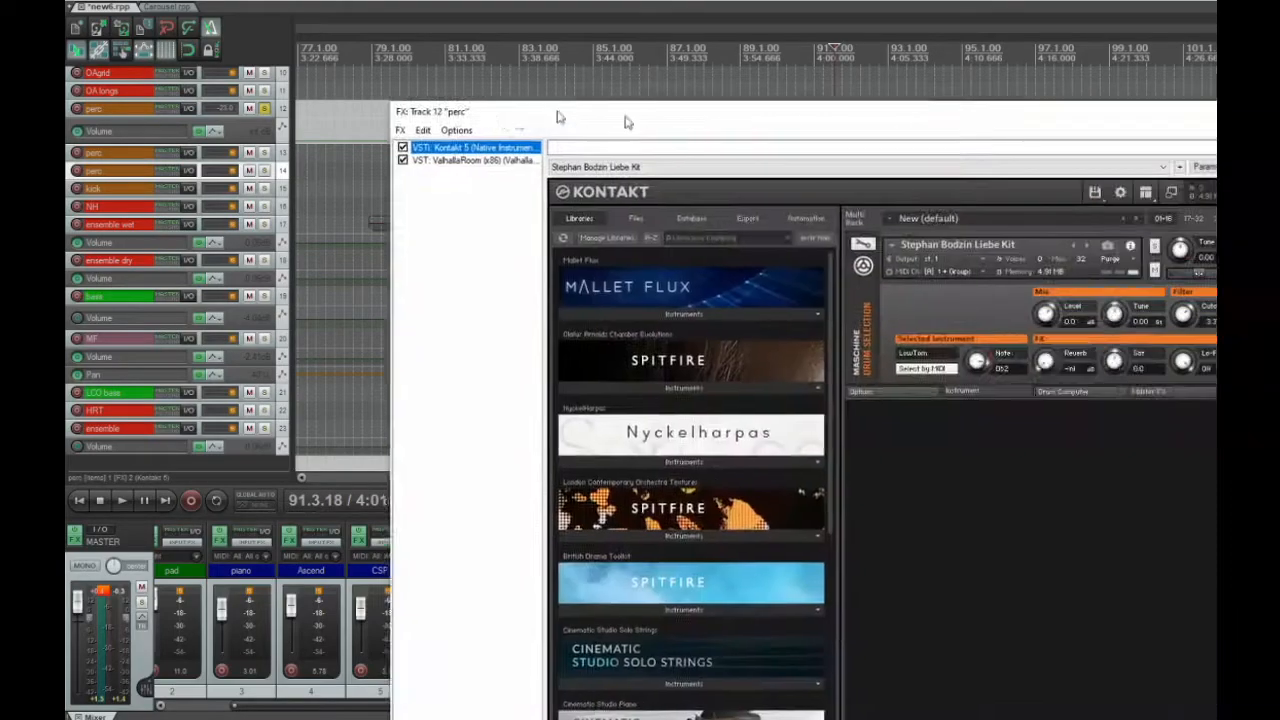
left_click_drag(631, 121, 289, 51)
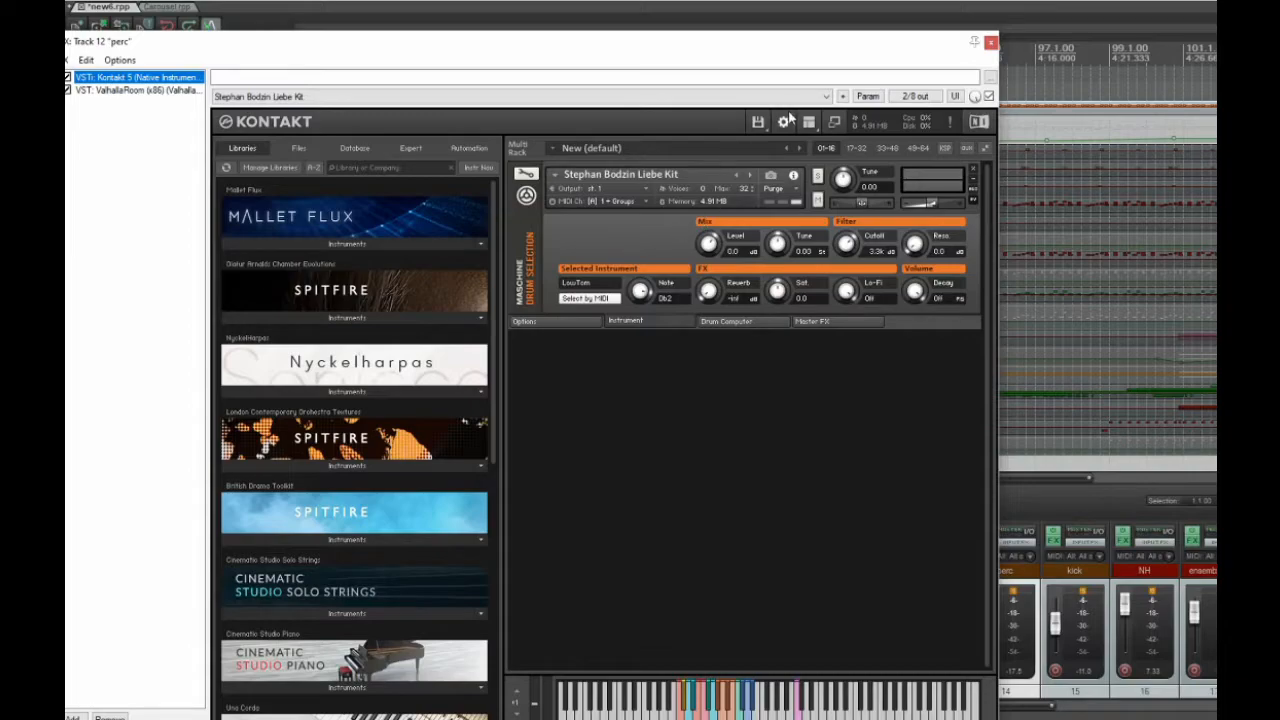
left_click(990, 44)
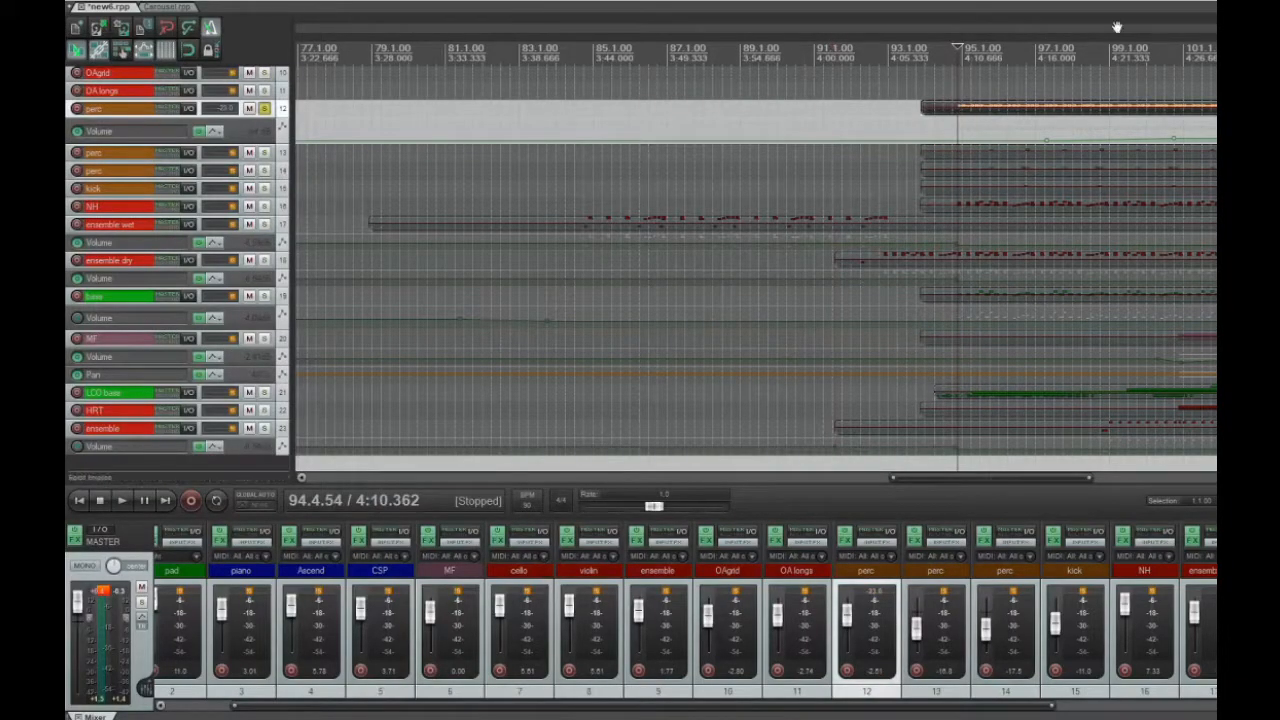
Open the MIDI item on perc track 12 in the MIDI editor and play its pattern from just before measure 95
double_click(972, 107)
left_click_drag(597, 33, 563, 30)
scroll(617, 283, "up", 8)
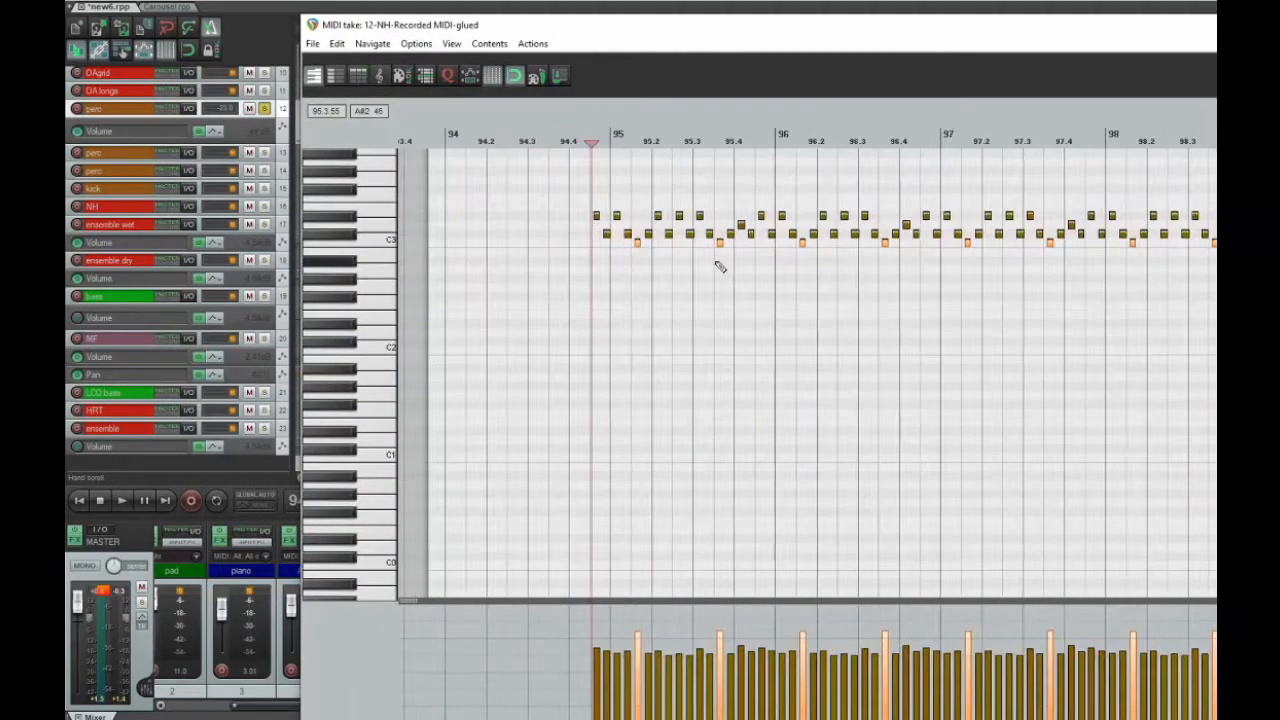
left_click(626, 143)
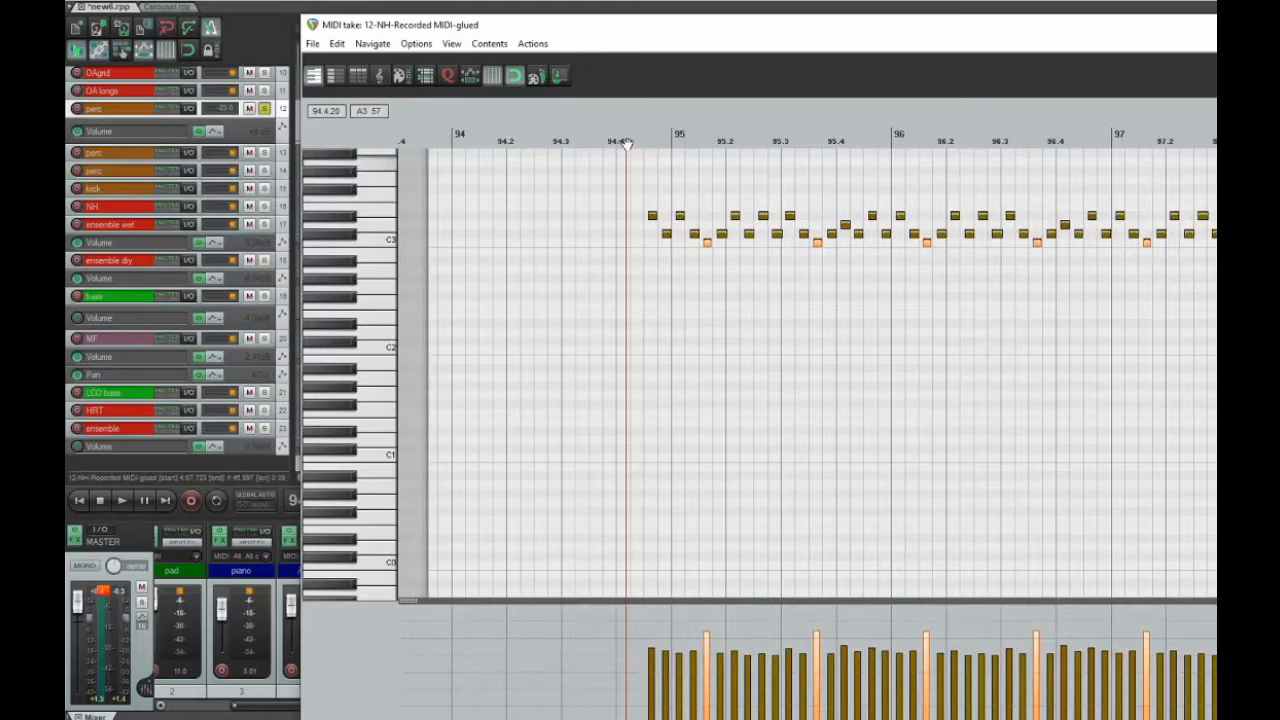
key("space")
left_click_drag(808, 32, 602, 29)
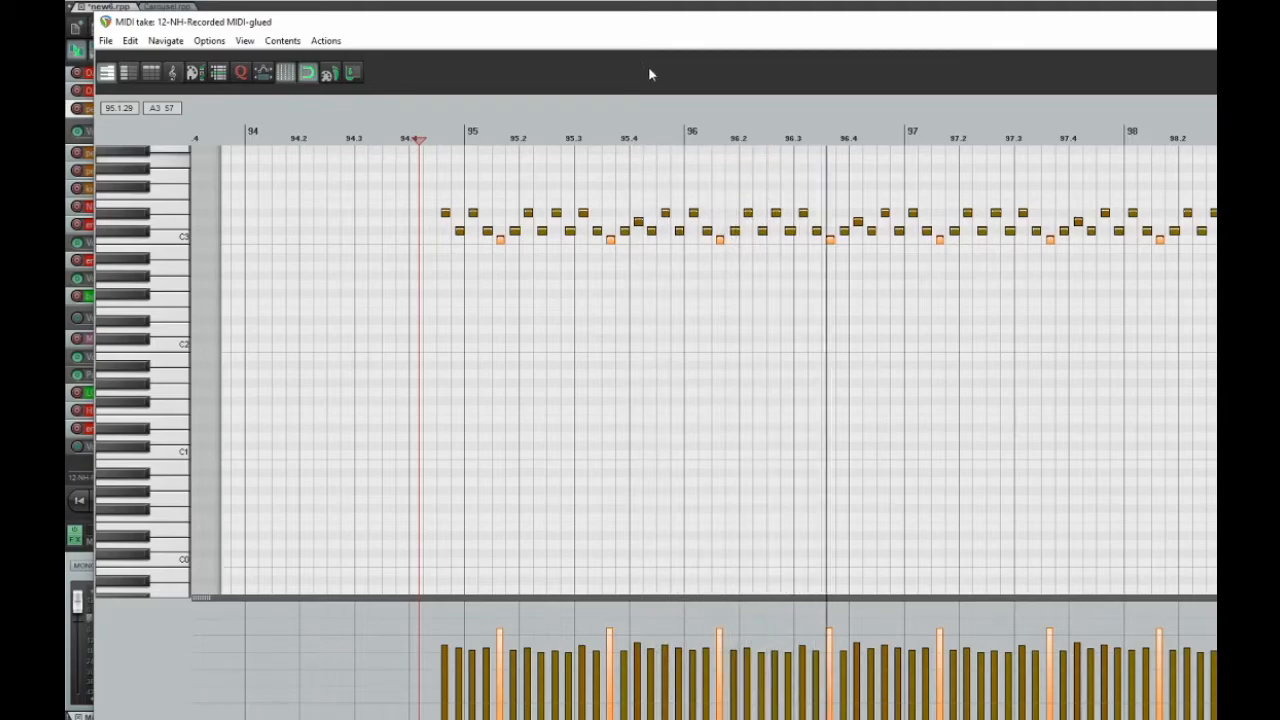
scroll(667, 210, "down", 3)
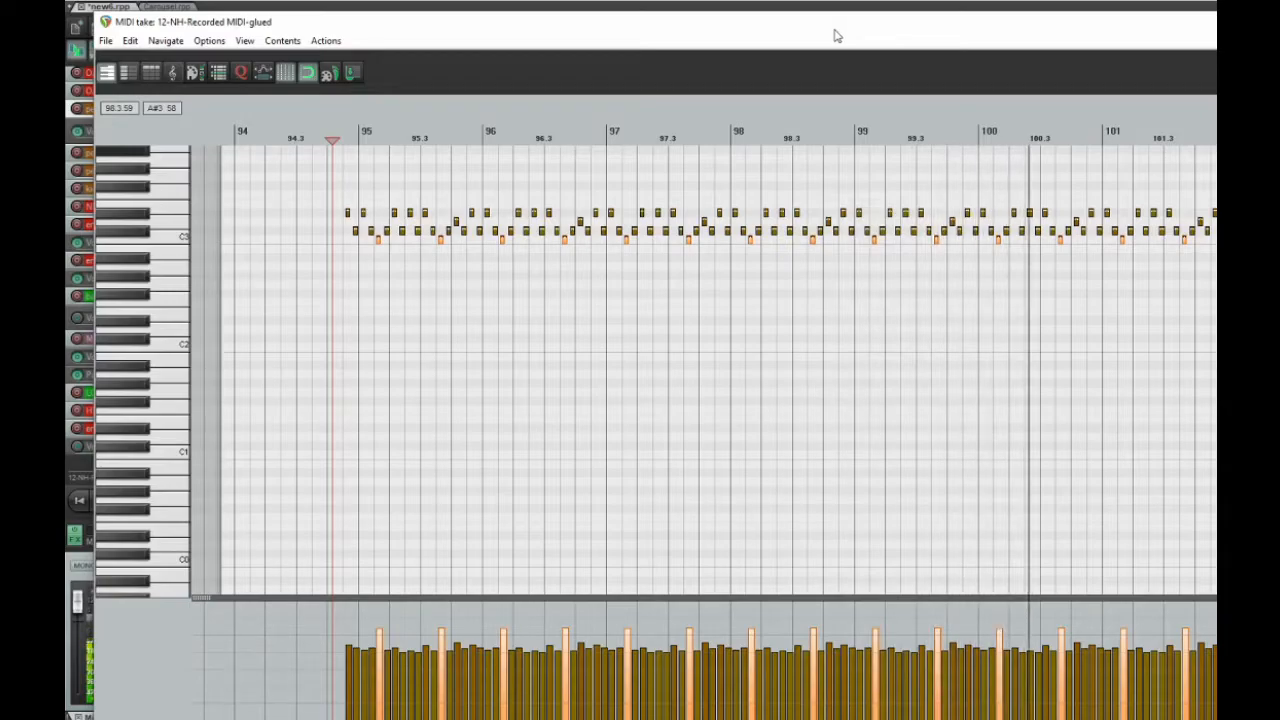
left_click_drag(837, 35, 717, 28)
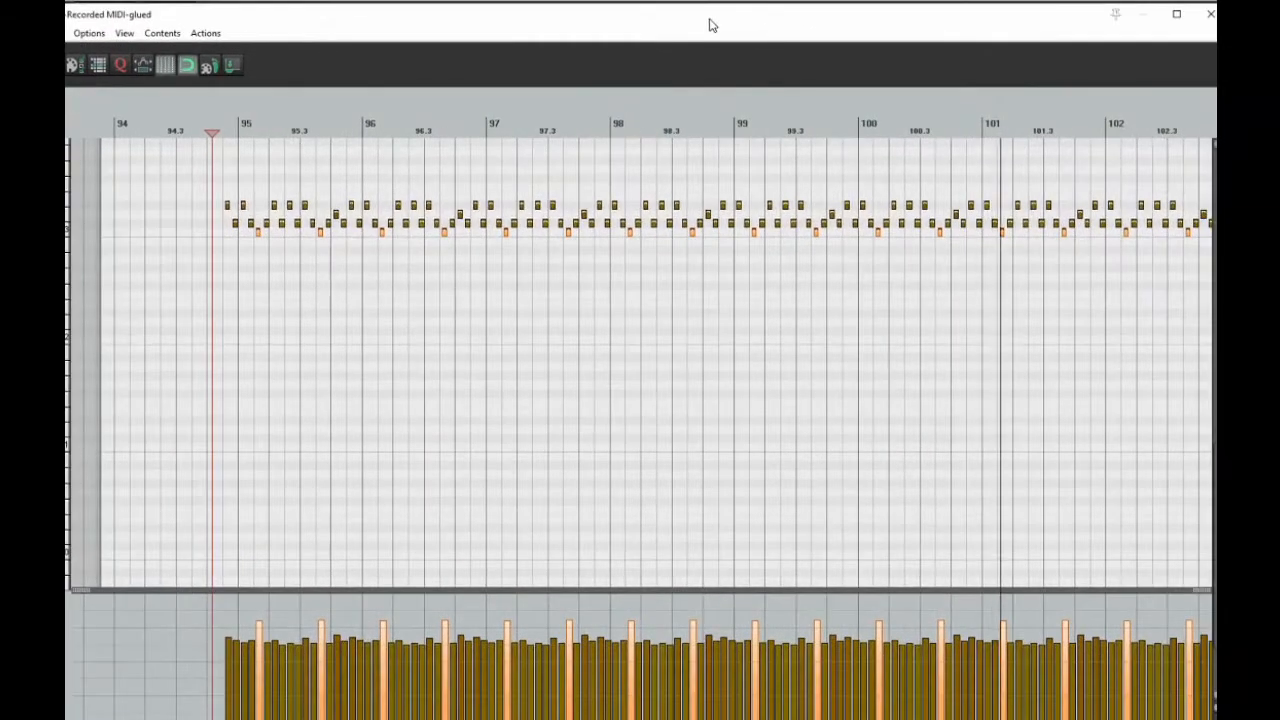
scroll(875, 193, "down", 3)
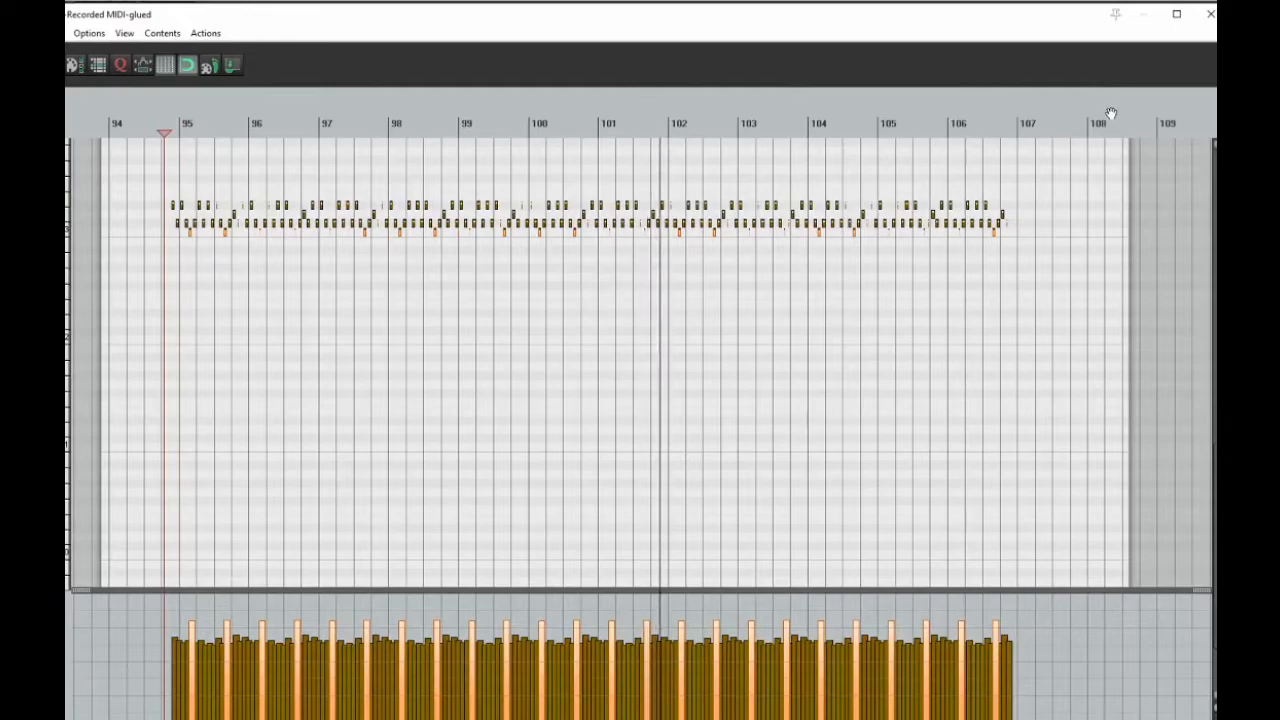
Audition four individual notes of different pitches in the perc pattern around measures 101 and 102
left_click(378, 121)
left_click(645, 125)
scroll(757, 249, "up", 5)
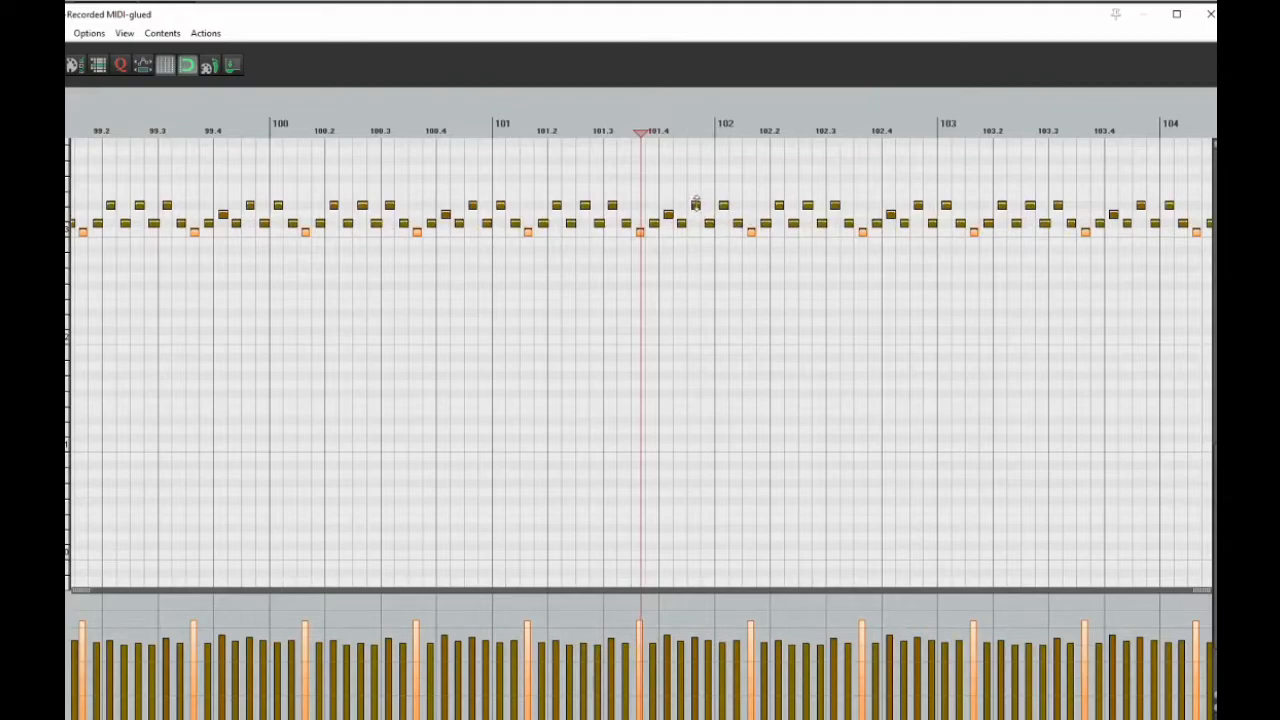
left_click(696, 207)
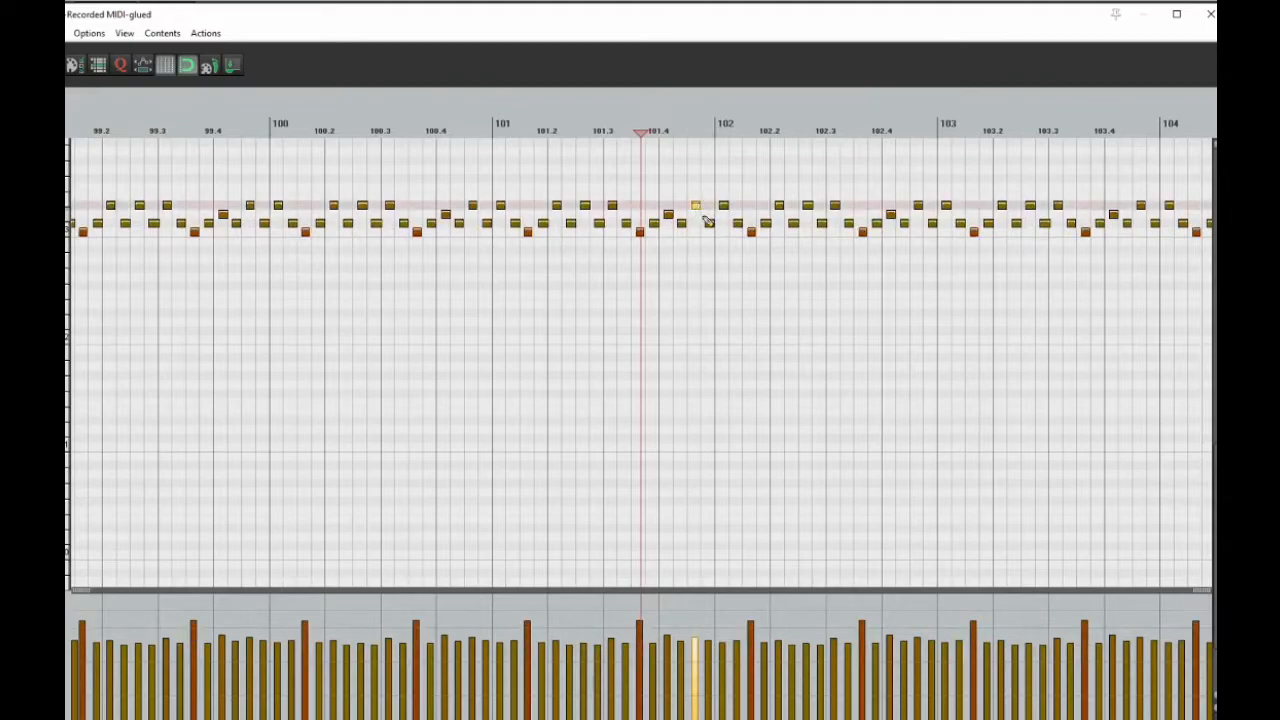
left_click(709, 224)
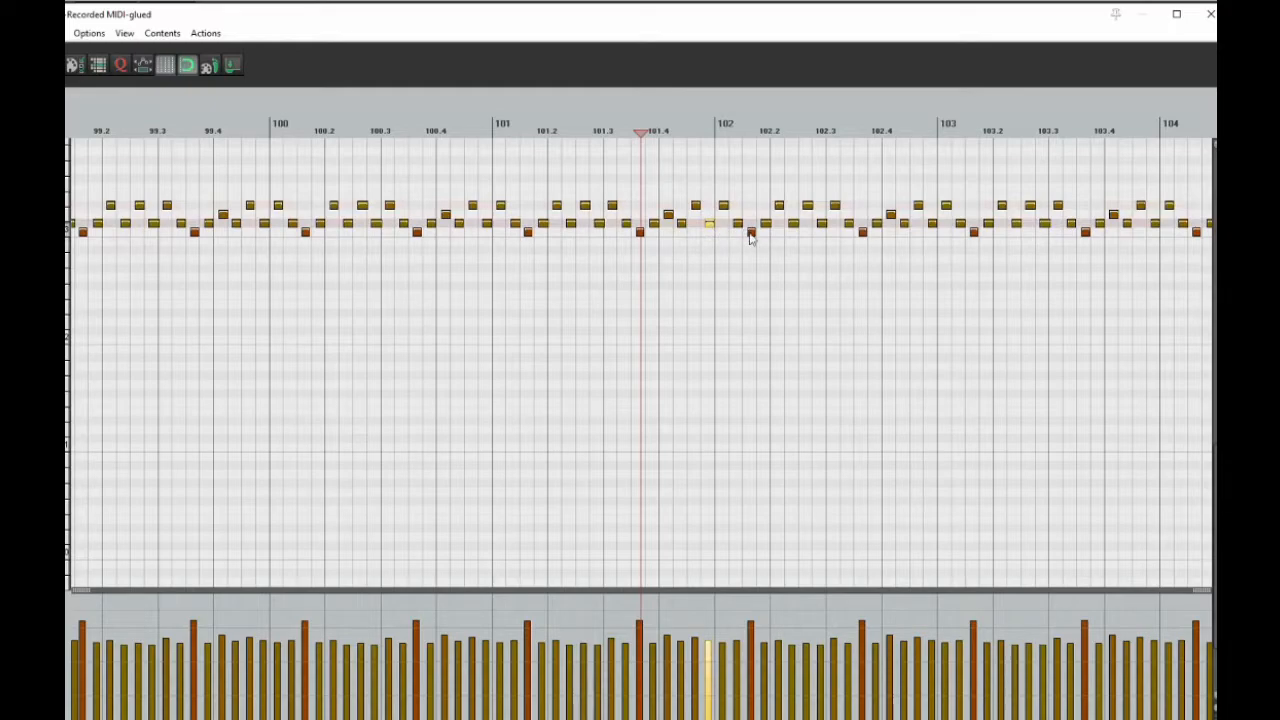
left_click(751, 233)
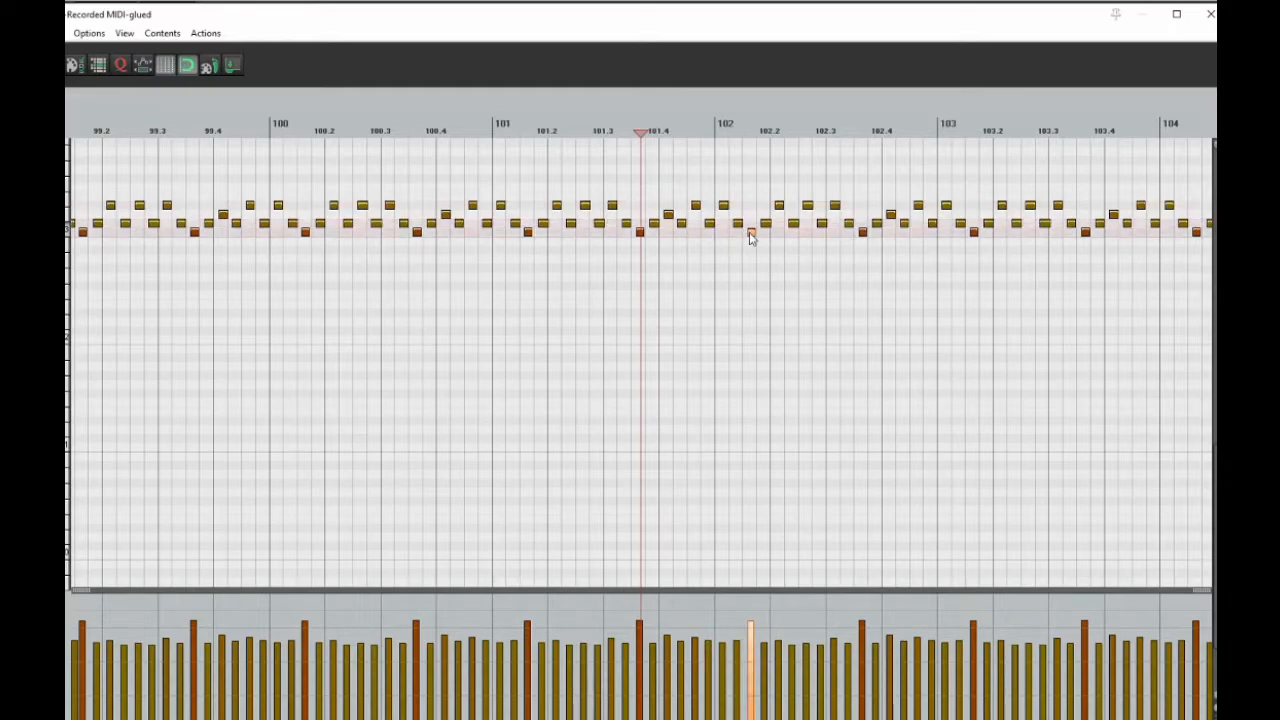
left_click(668, 216)
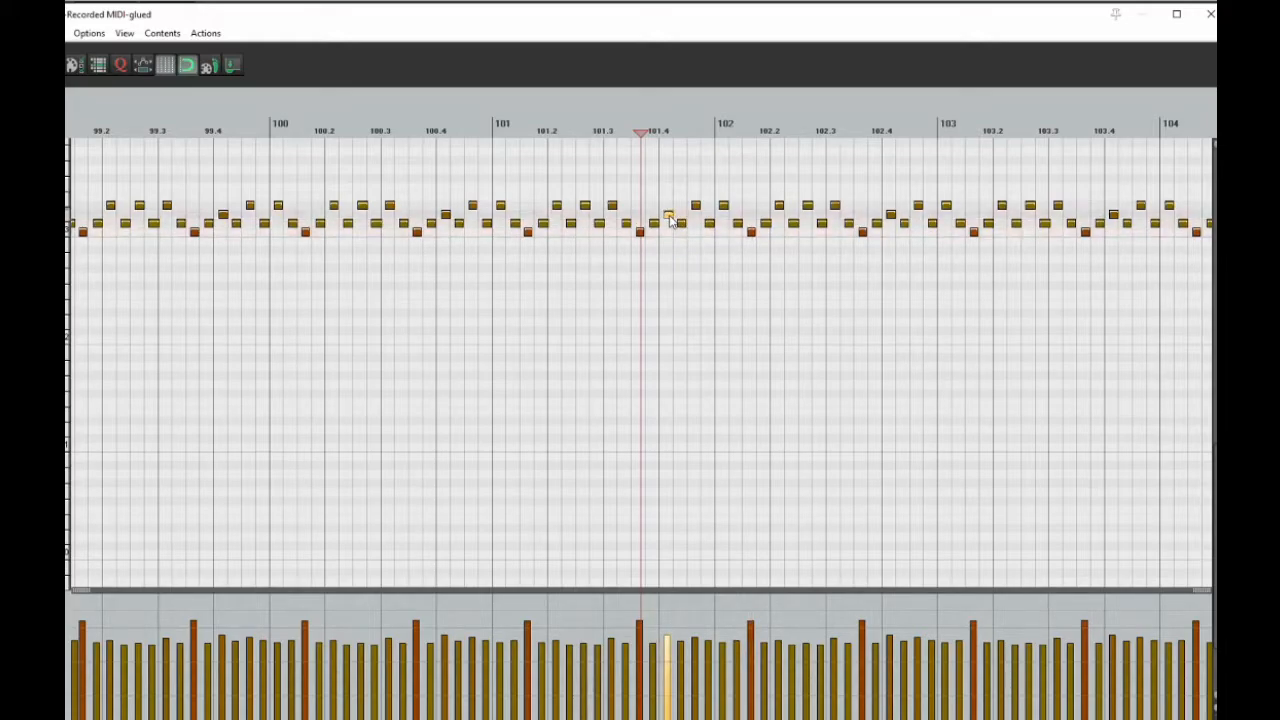
Play the soloed perc pattern in the MIDI editor from about measure 100.1
scroll(670, 220, "down", 3)
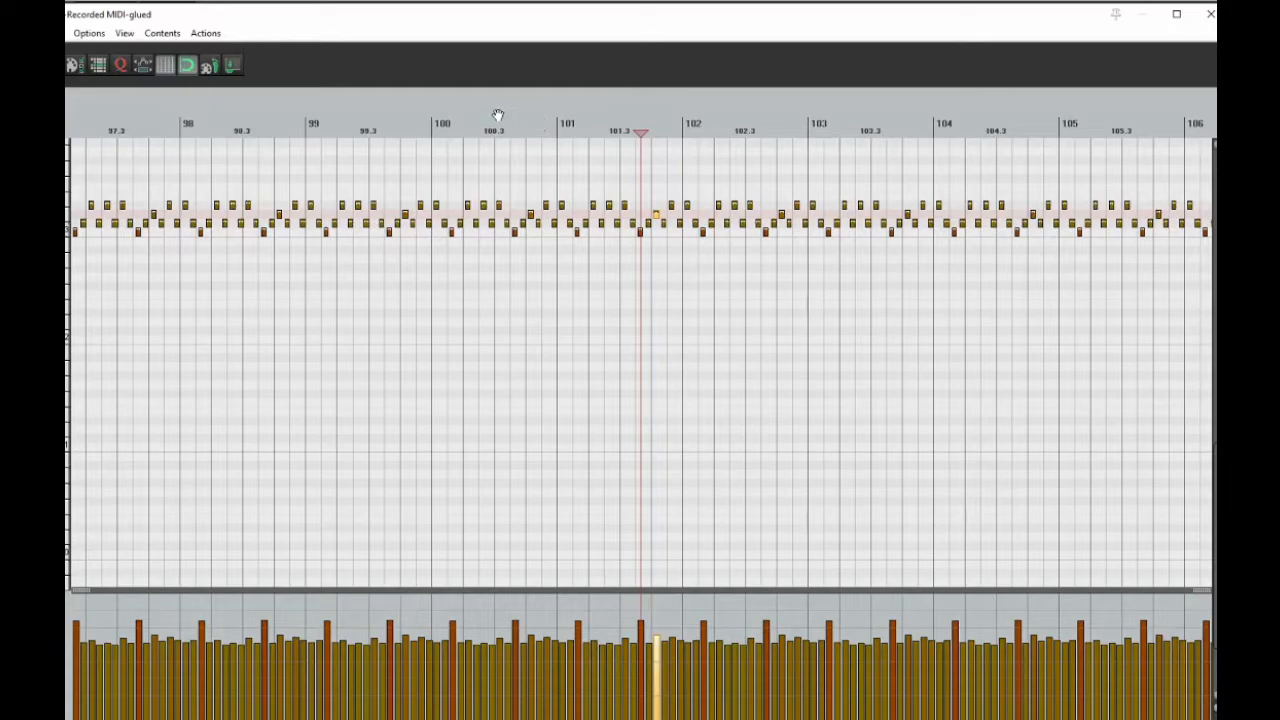
left_click(447, 128)
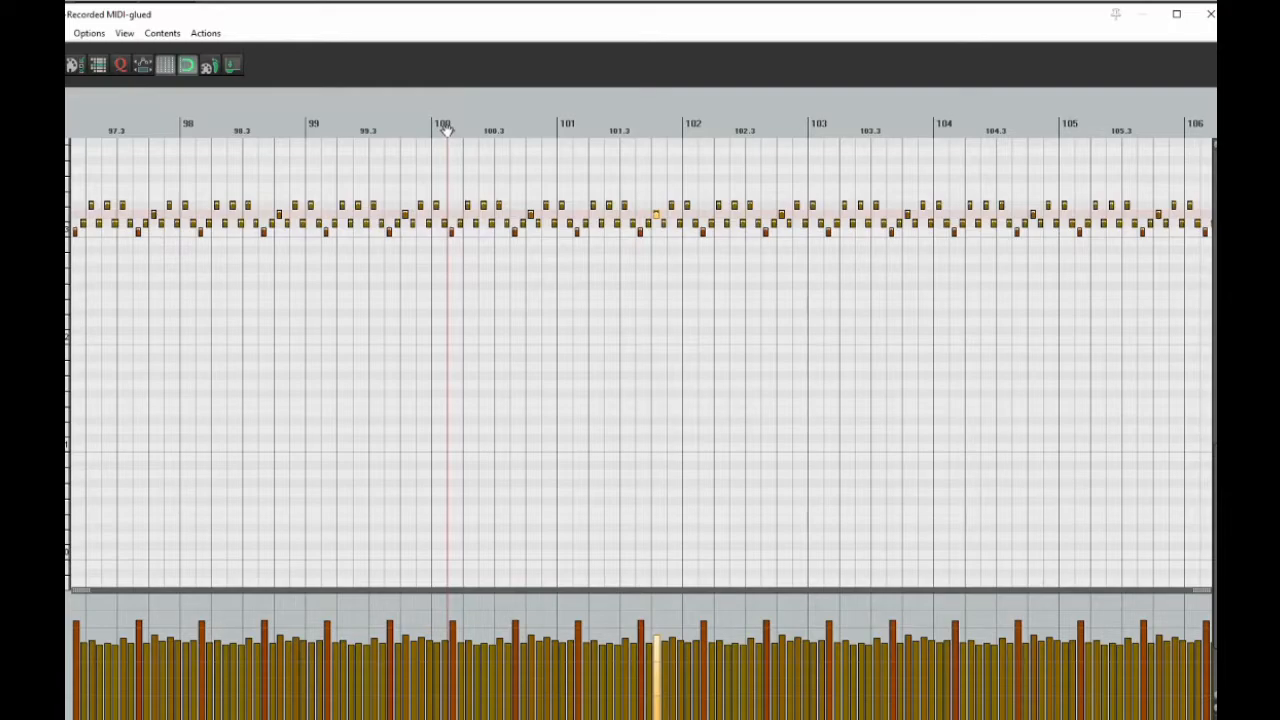
key("space")
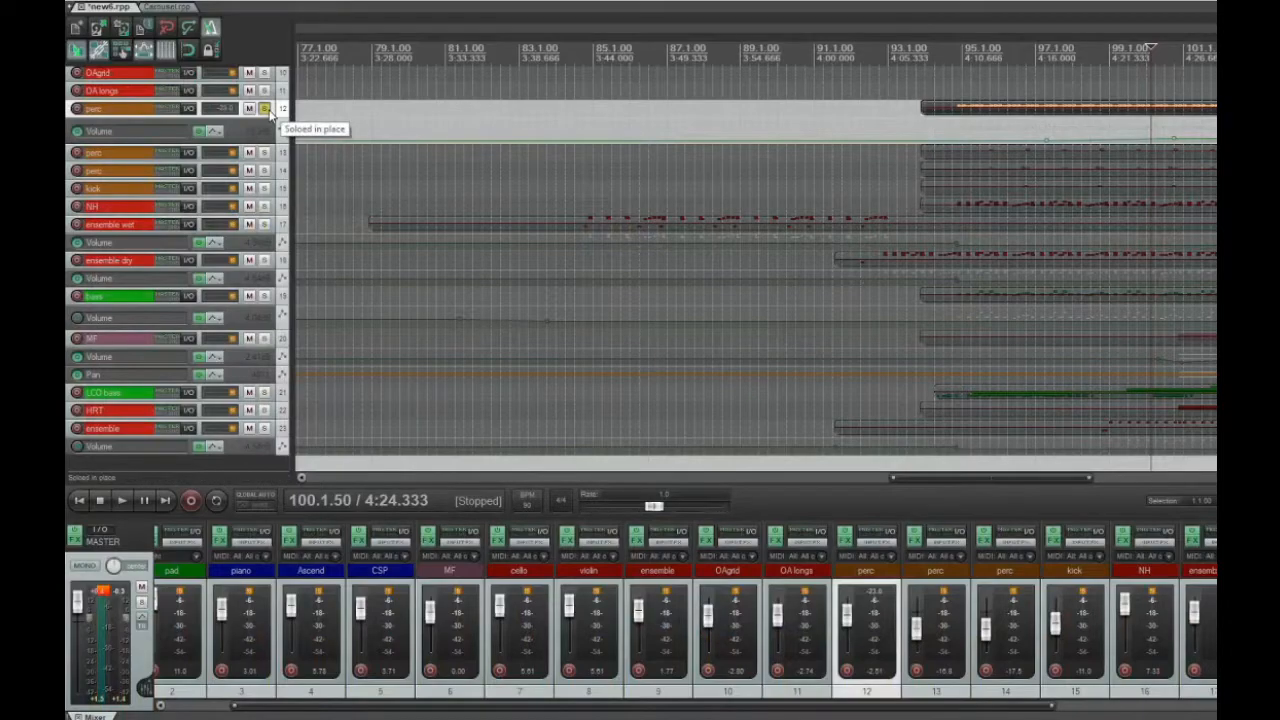
Unsolo perc track 12 and solo perc tracks 13 and 14 together with kick track 15
left_click(265, 108)
left_click(265, 152)
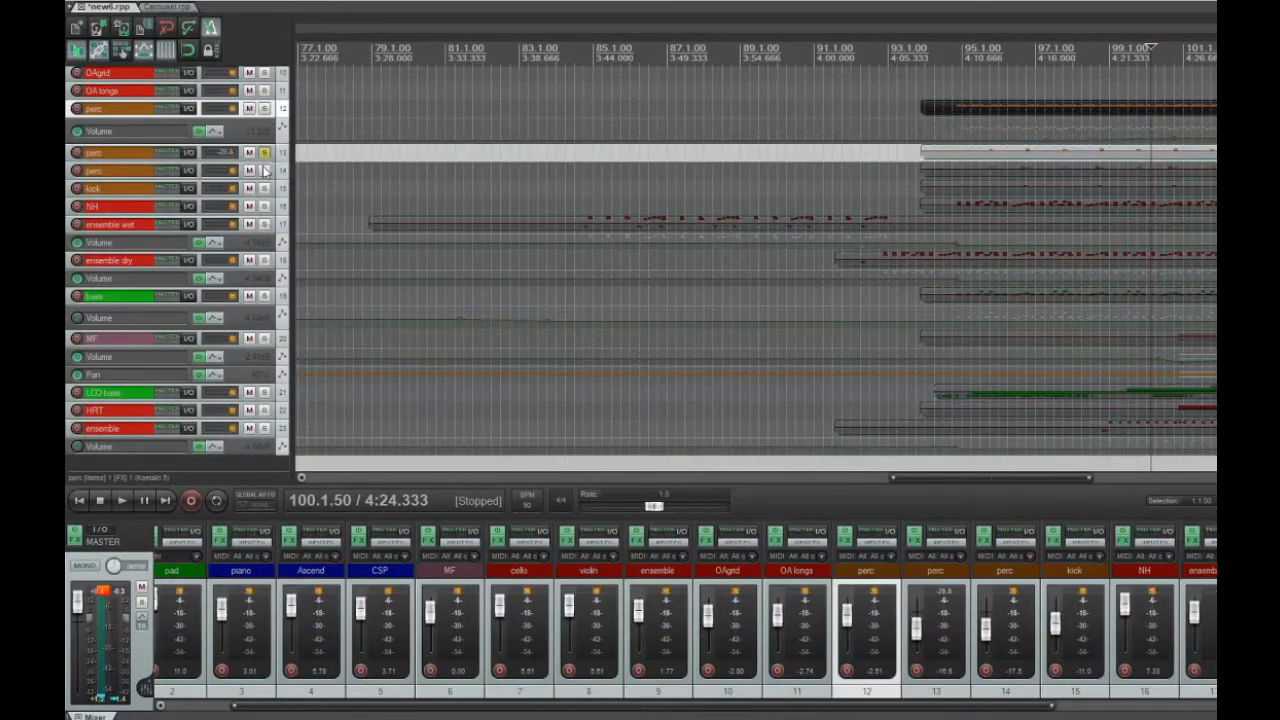
left_click(265, 170)
left_click(265, 188)
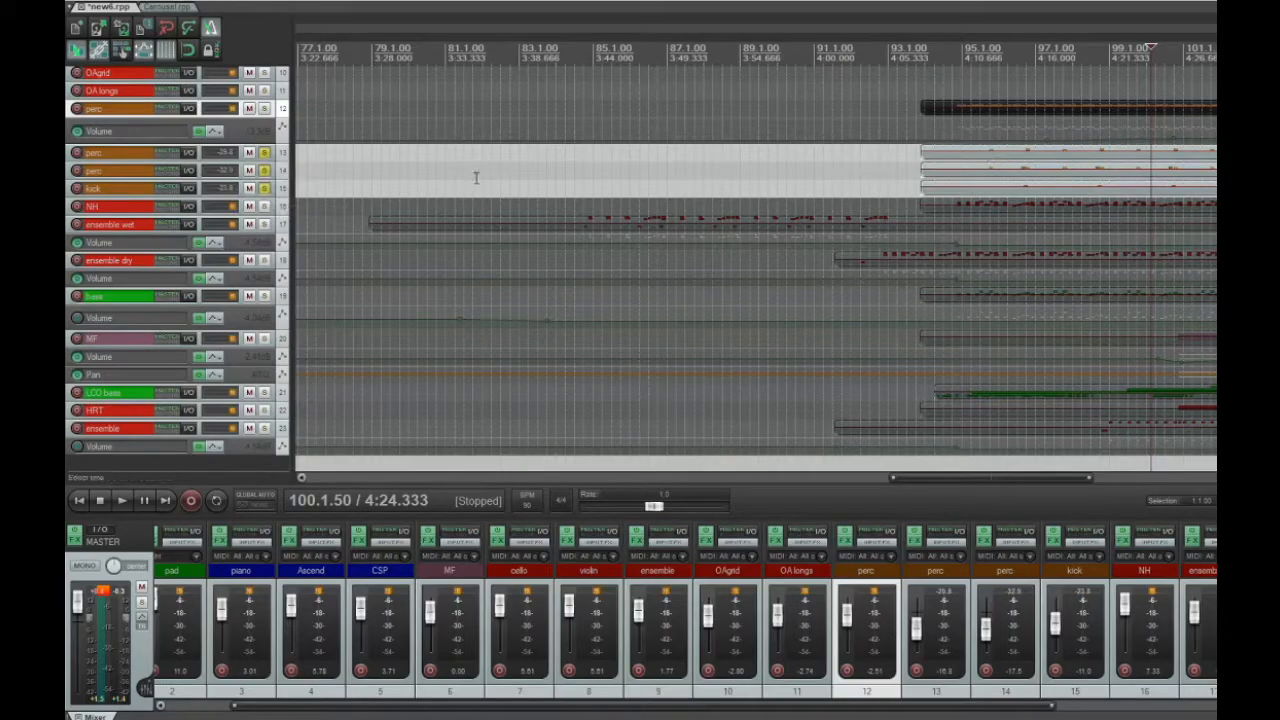
Leave only perc track 13 soloed and play it from about measure 95.3
left_click_drag(266, 171, 266, 190)
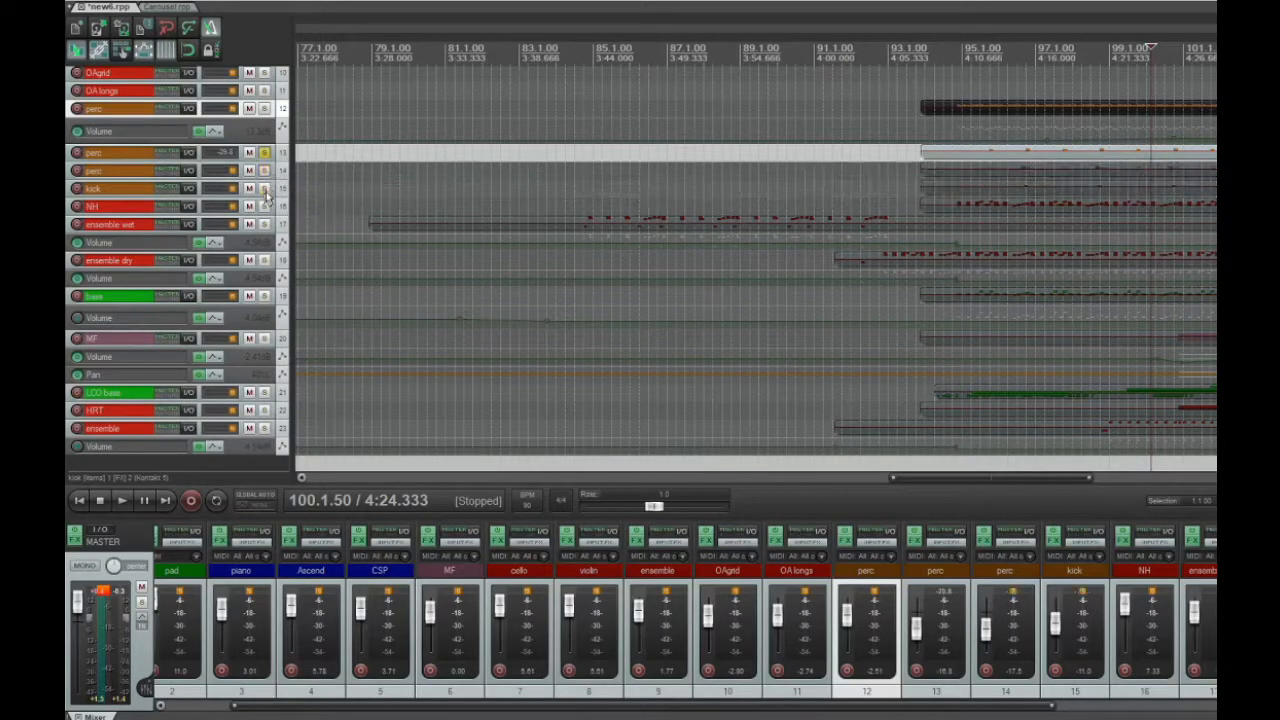
left_click(983, 135)
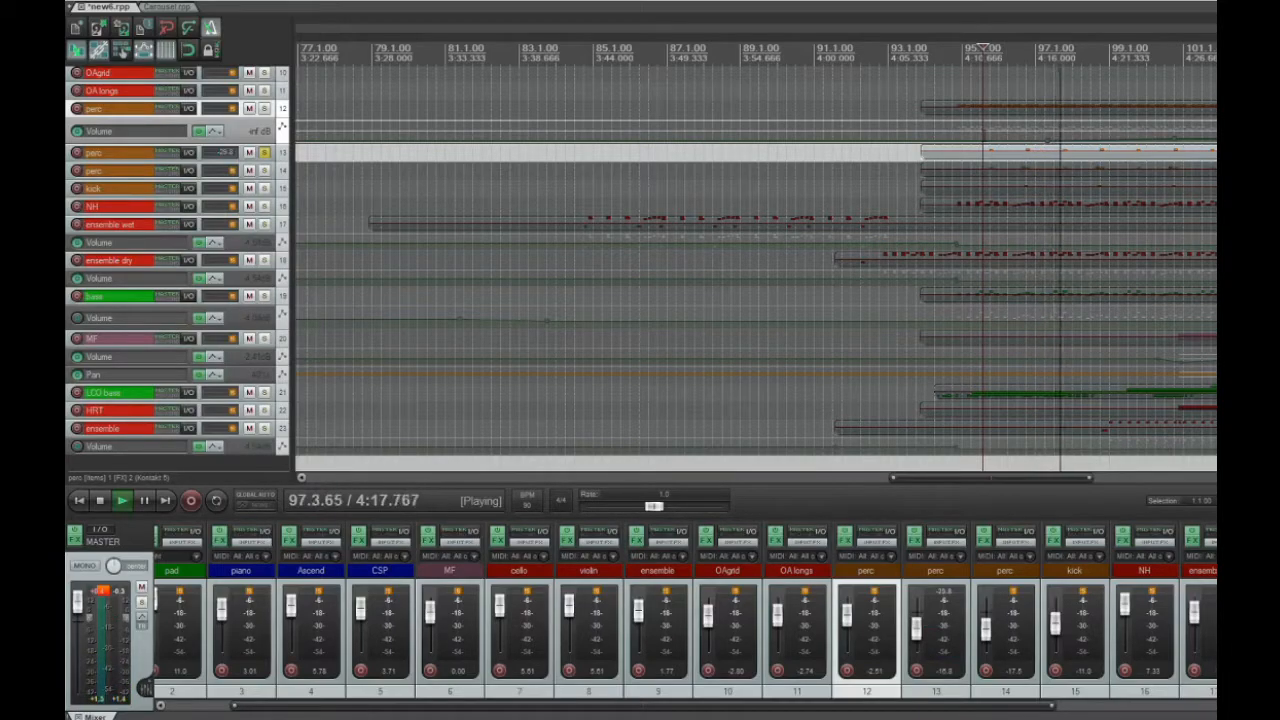
key("space")
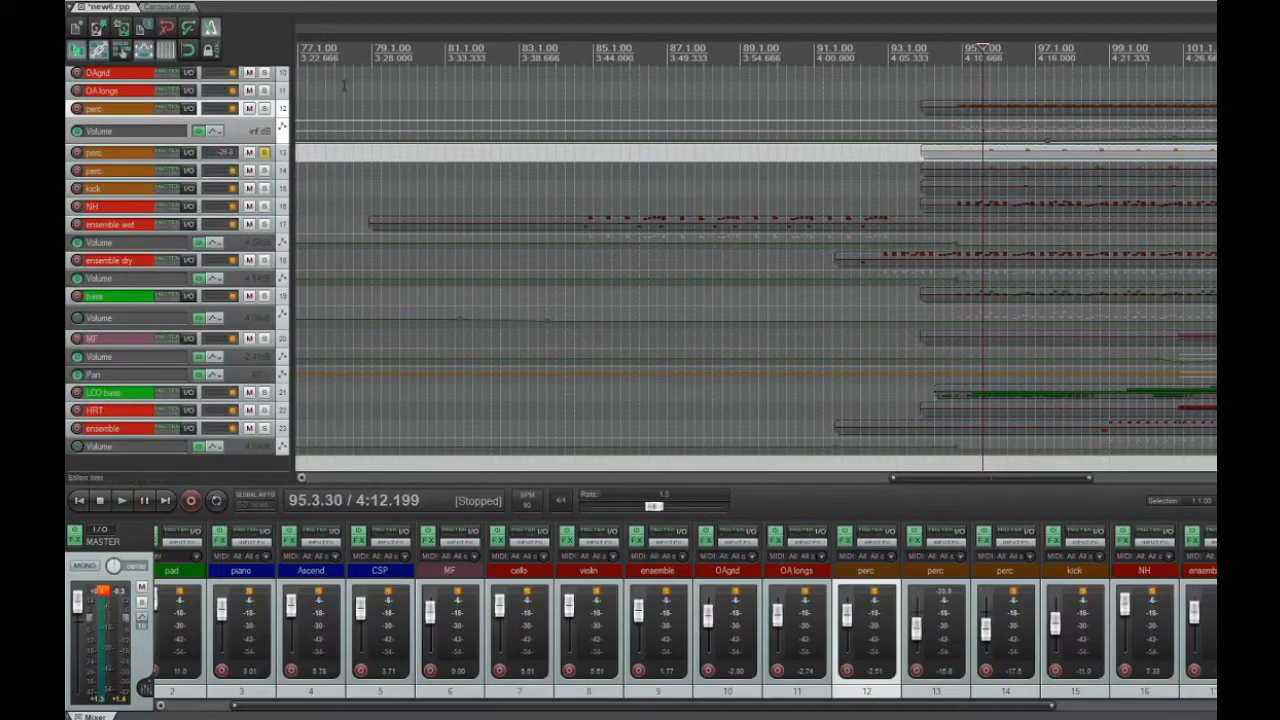
Replace the solo on perc track 13 with perc track 14, play it from about measure 95.3, and unsolo it
left_click(266, 153)
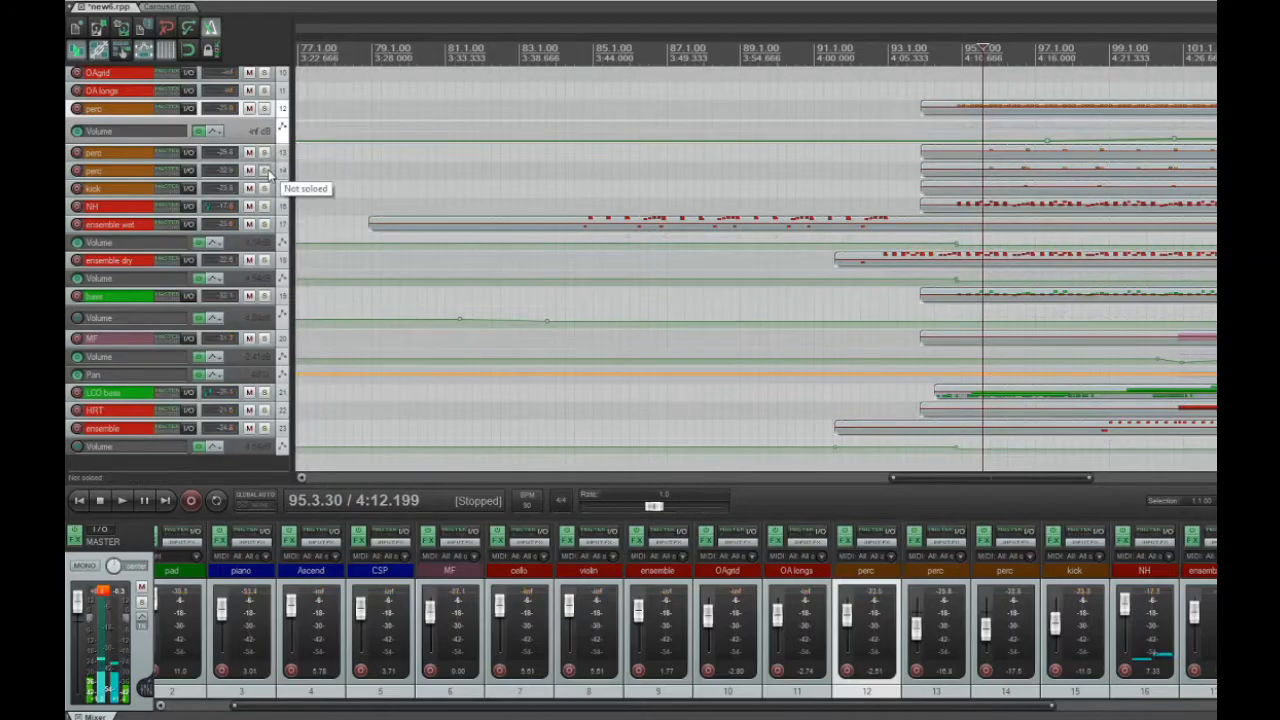
left_click(266, 171)
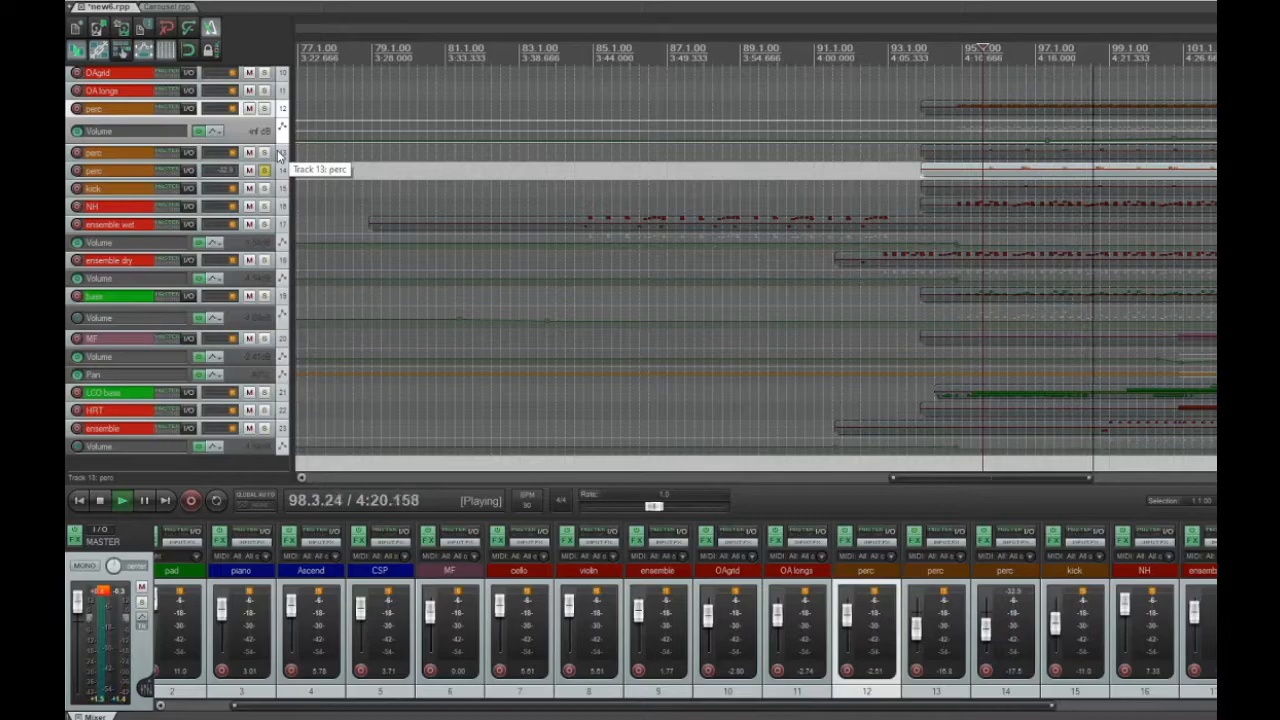
key("space")
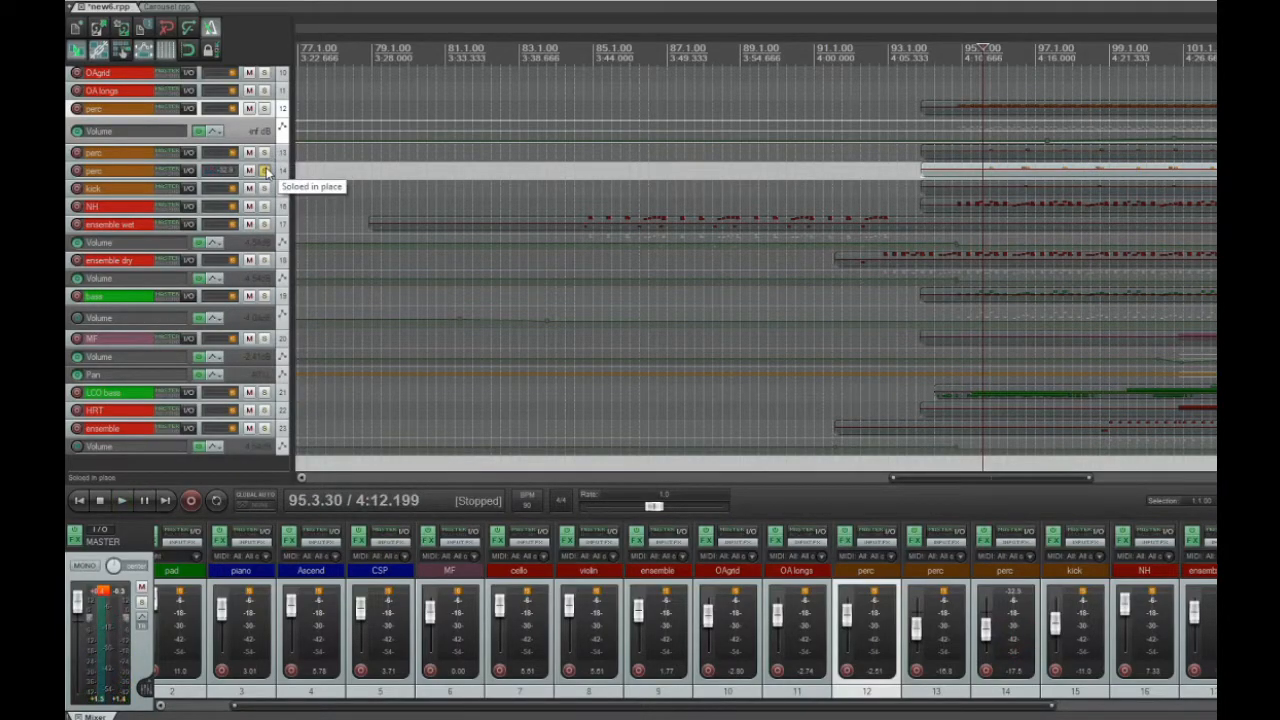
left_click(265, 171)
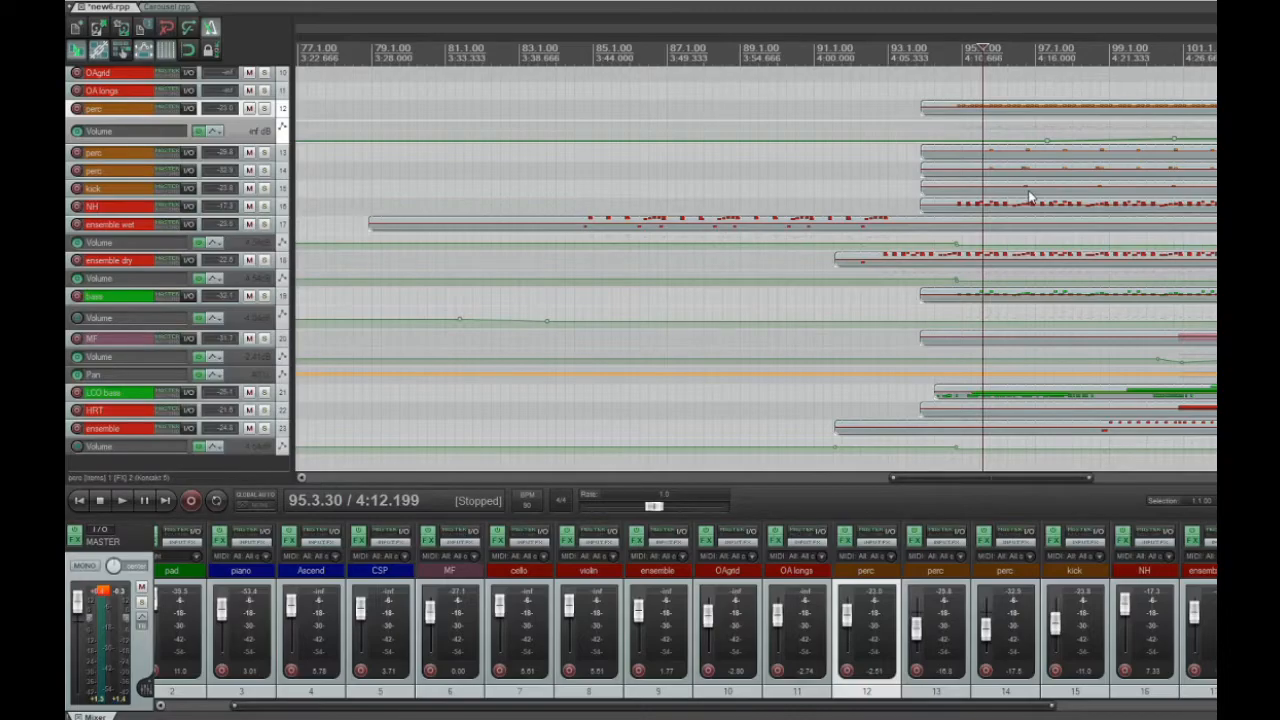
Play kick track 15 soloed from about measure 96.2 and unsolo it
left_click(265, 188)
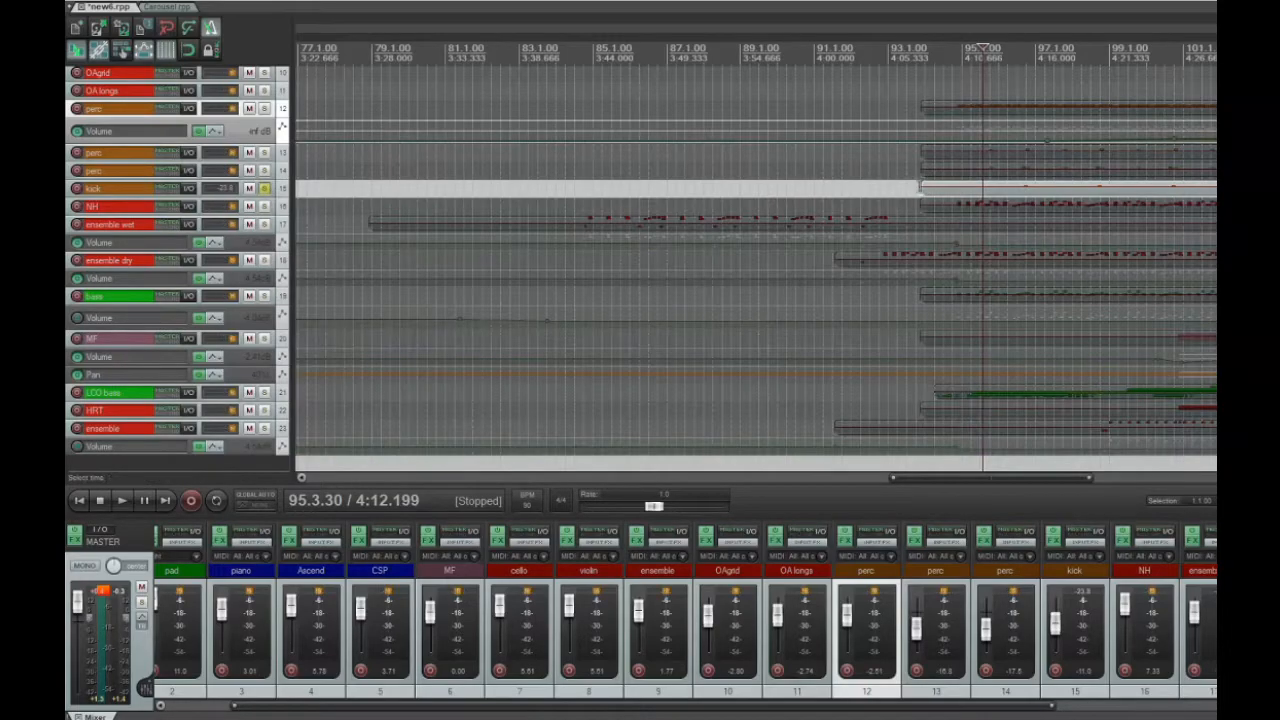
left_click(1016, 170)
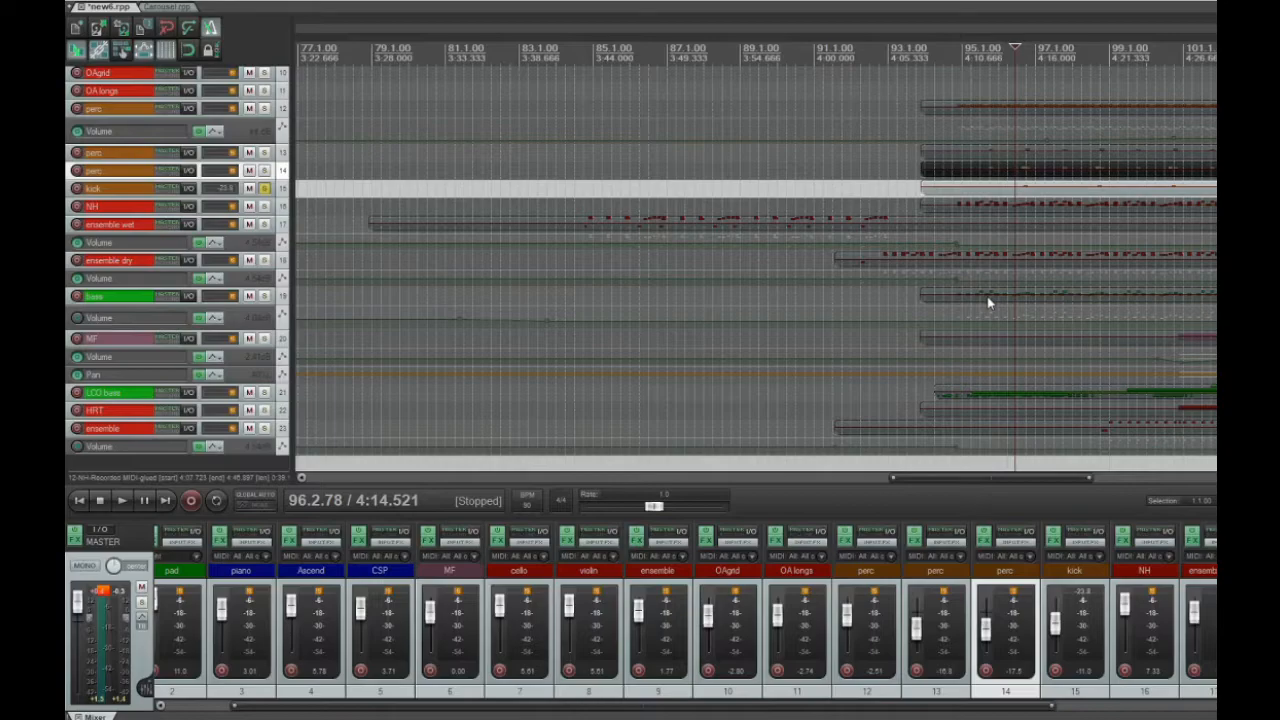
key("space")
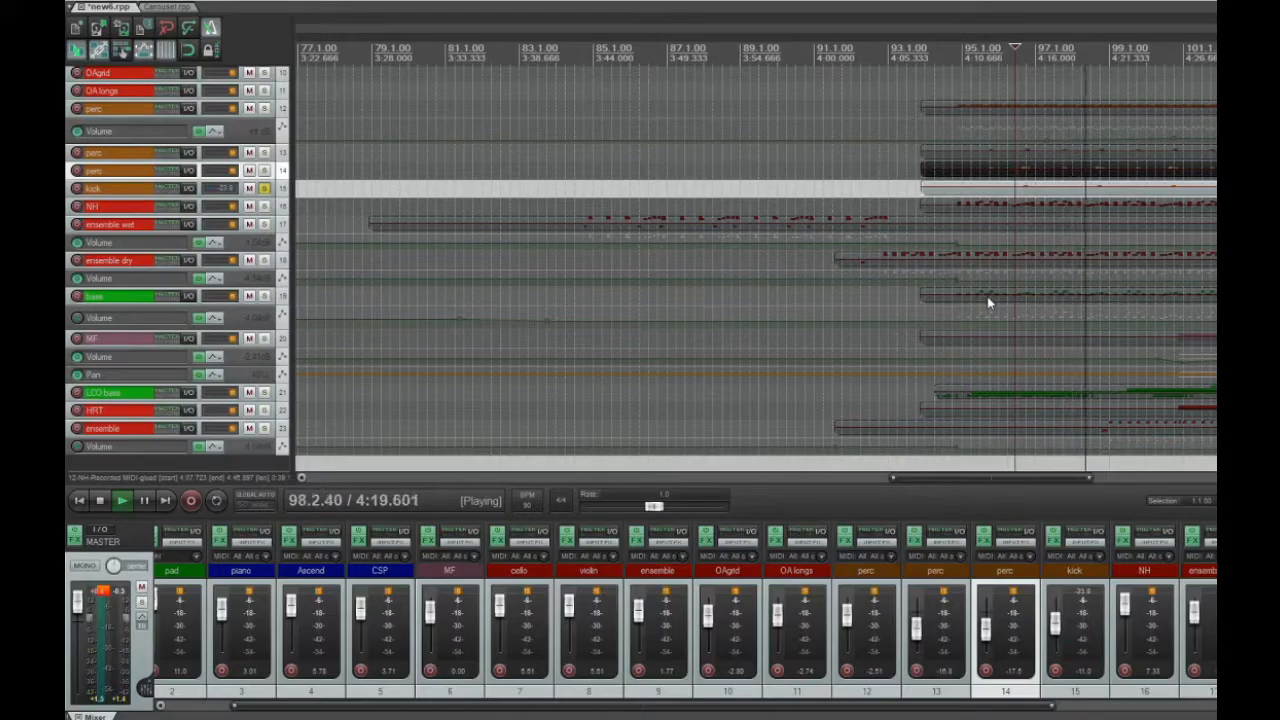
key("space")
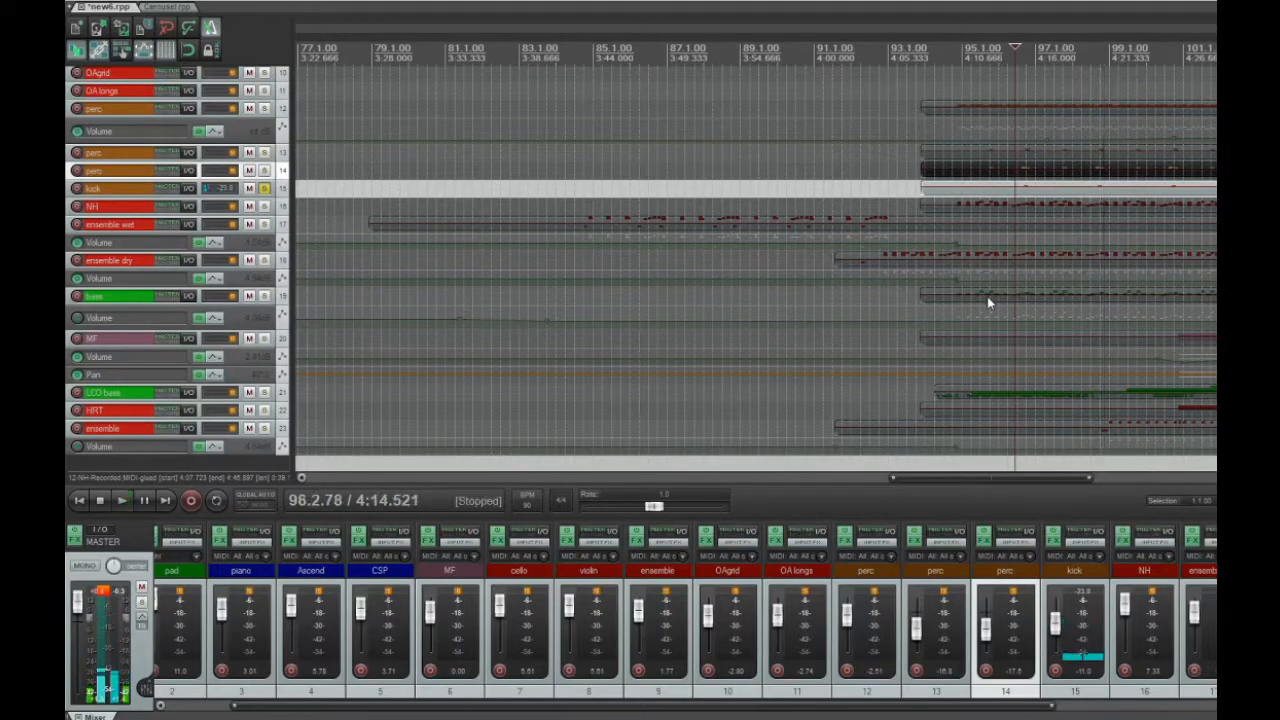
left_click(264, 189)
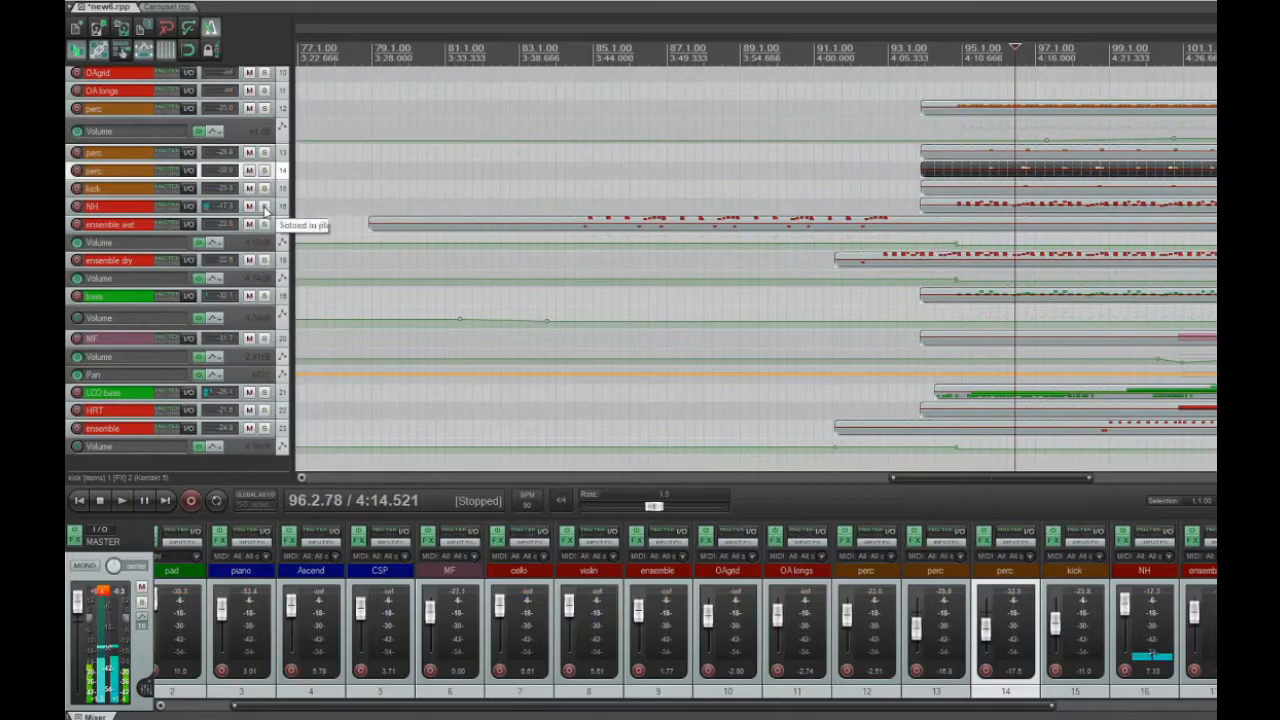
Solo NH track 16 and play it from about measure 94.3
left_click(264, 206)
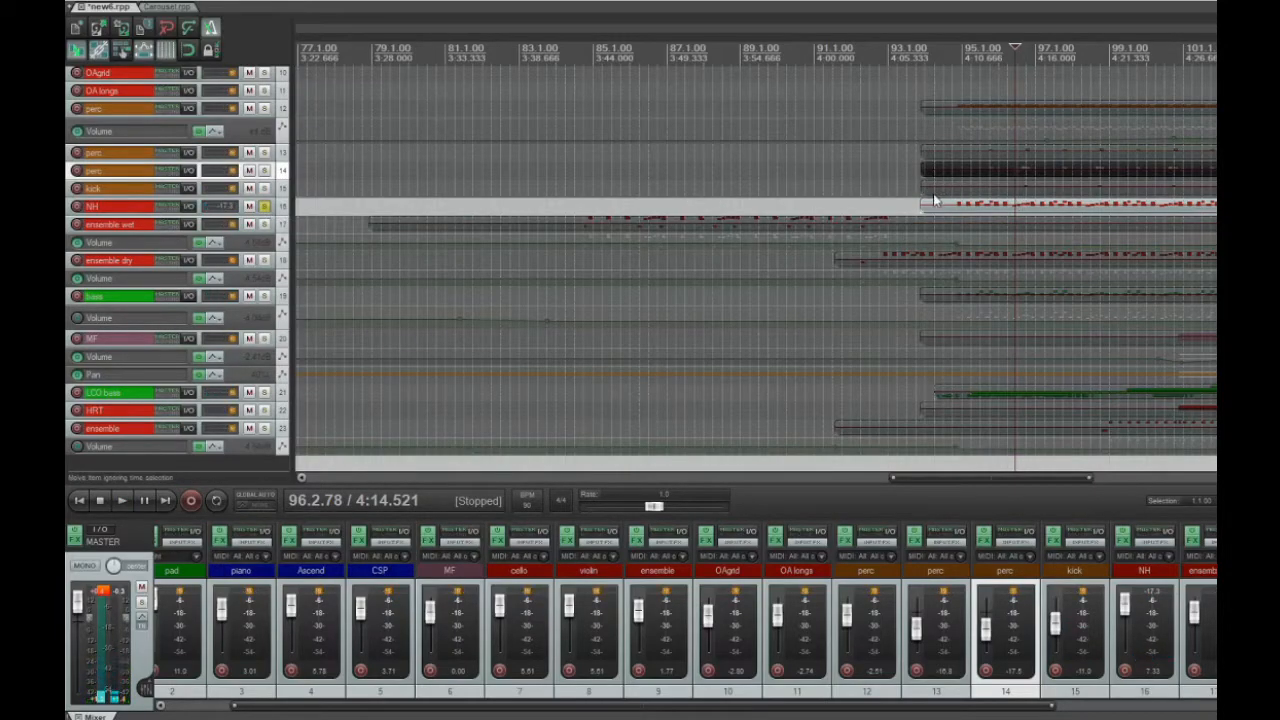
left_click(950, 206)
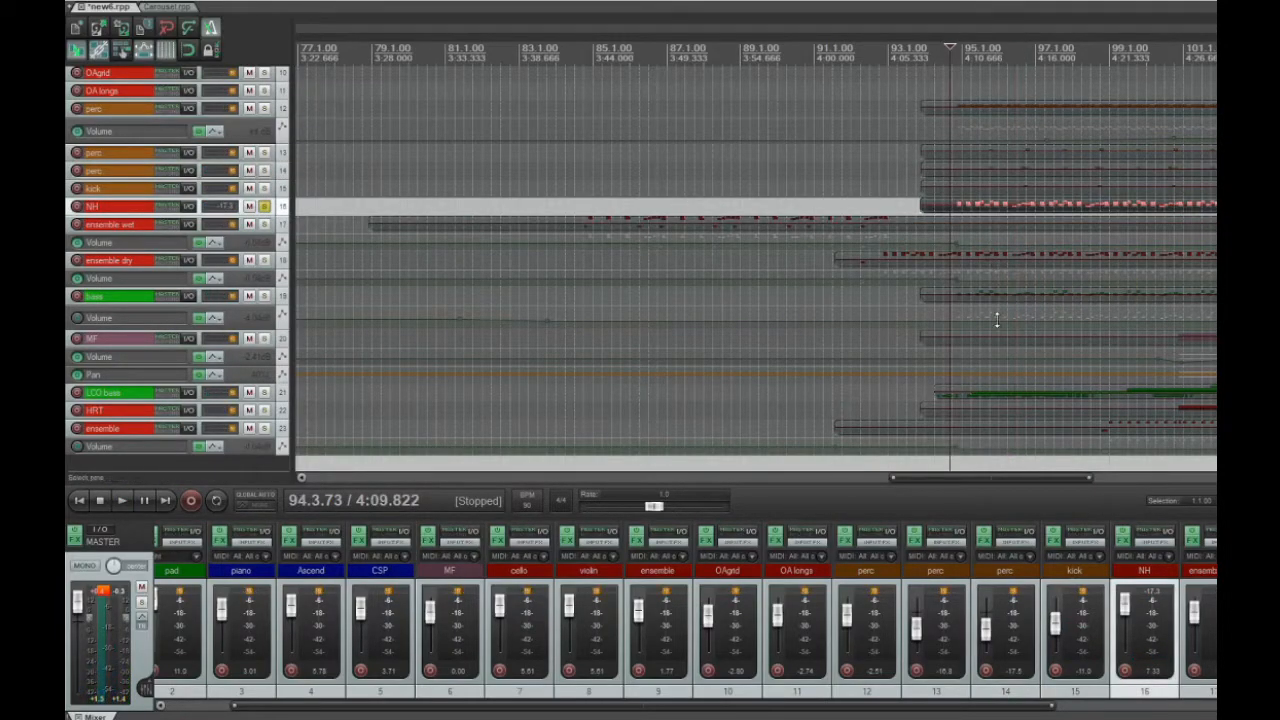
key("space")
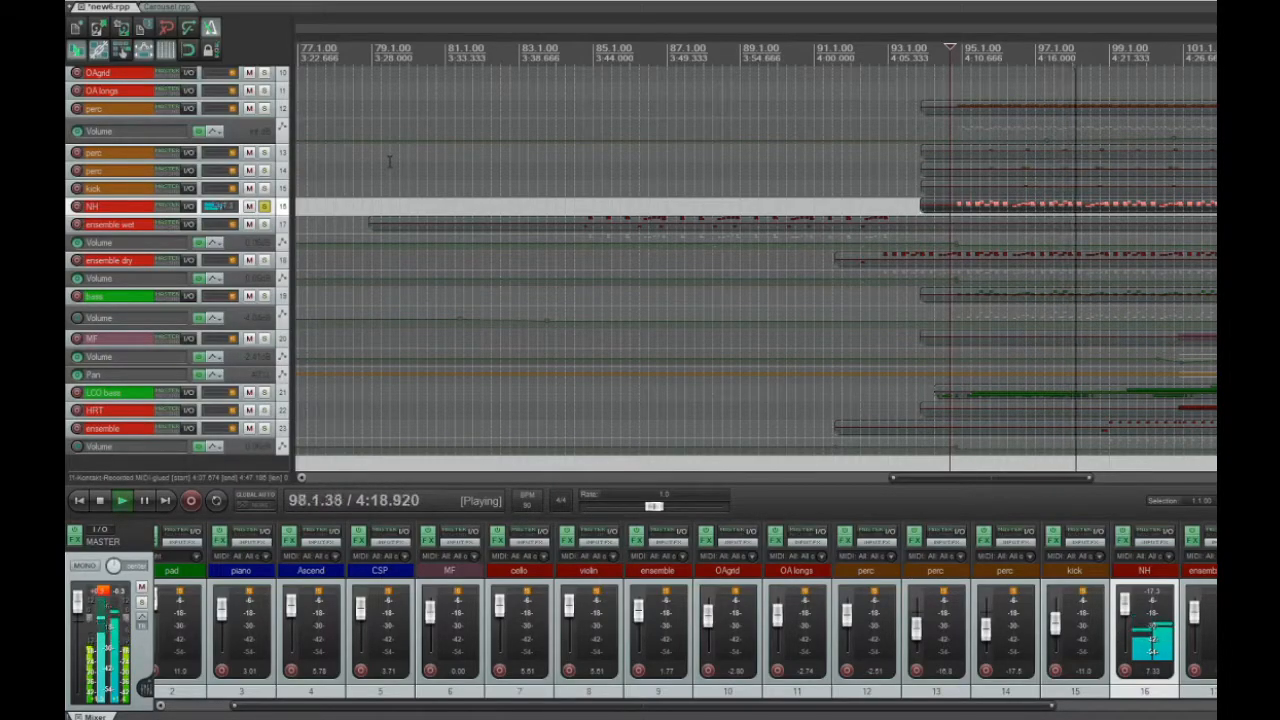
Examine the NH item's note pattern in the MIDI editor during playback, and unsolo the track
left_click(976, 204)
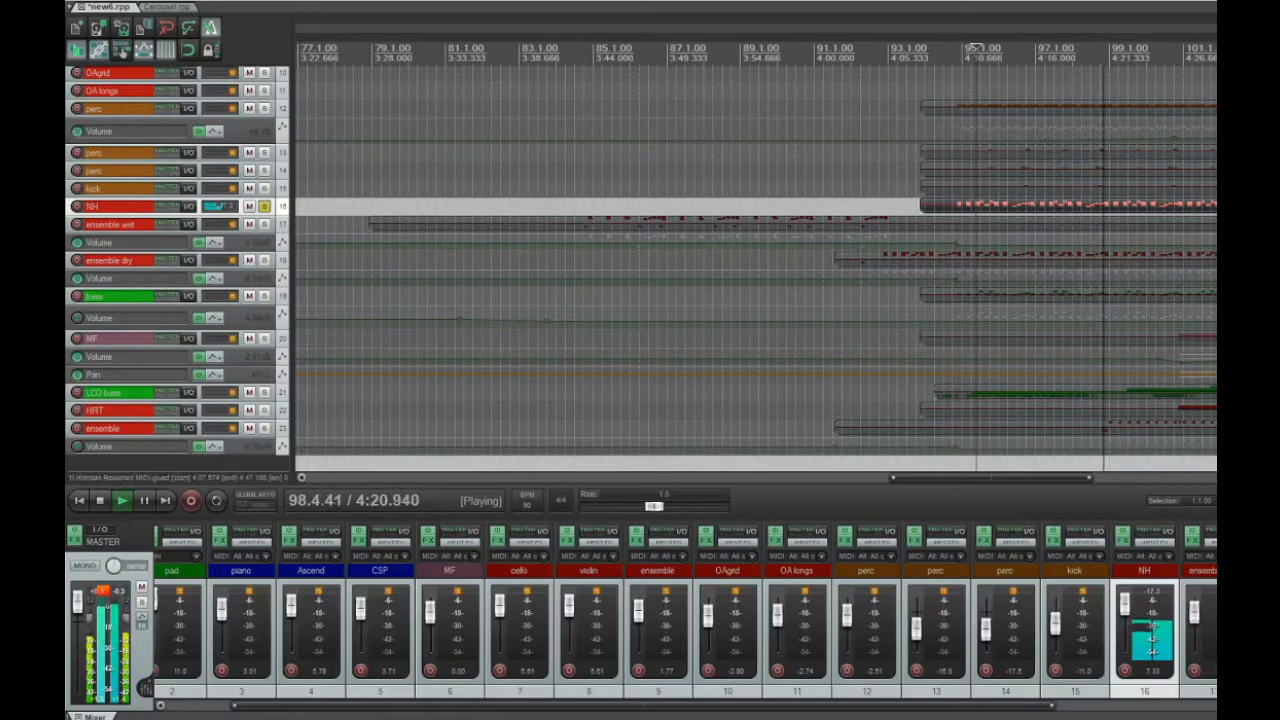
double_click(976, 204)
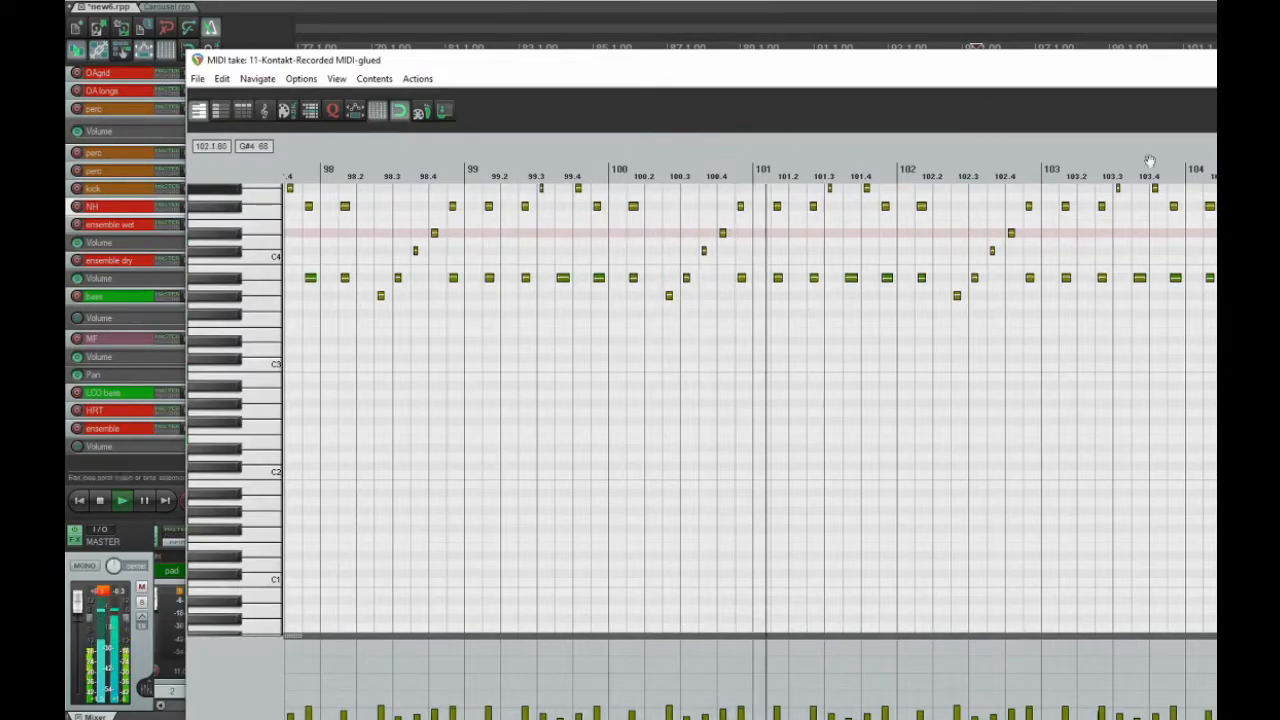
key("space")
key("Escape")
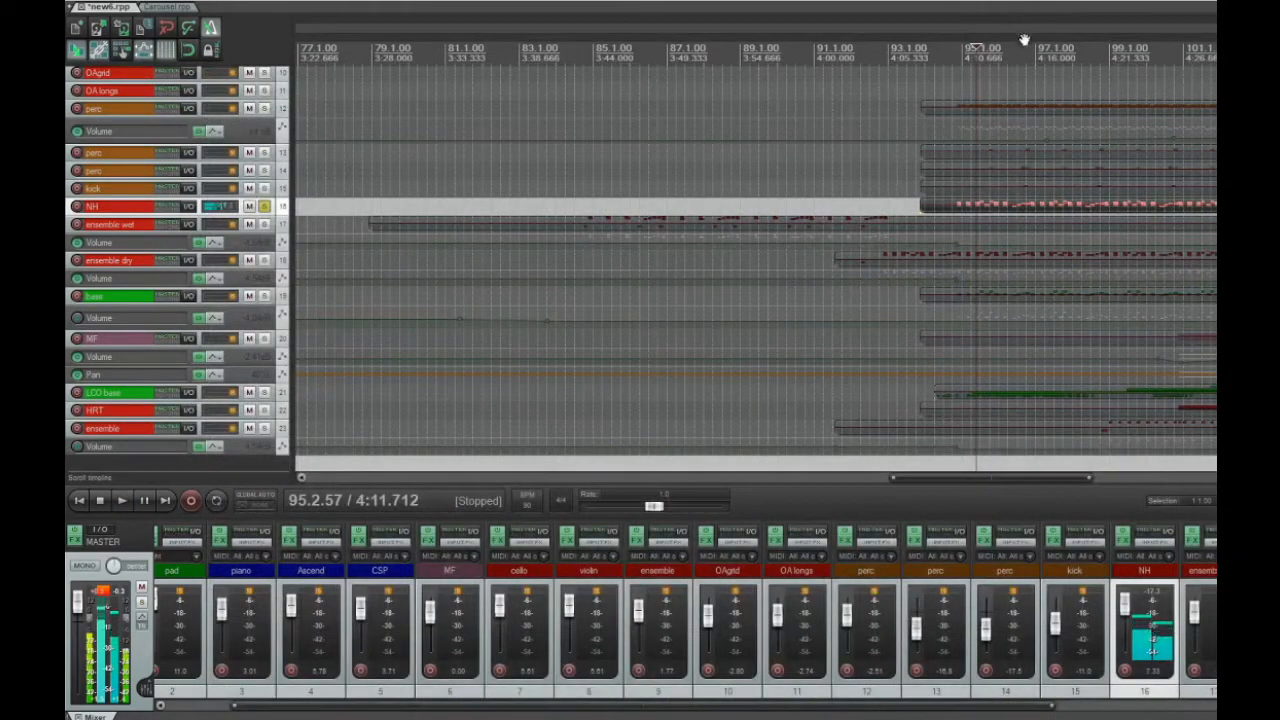
left_click(264, 207)
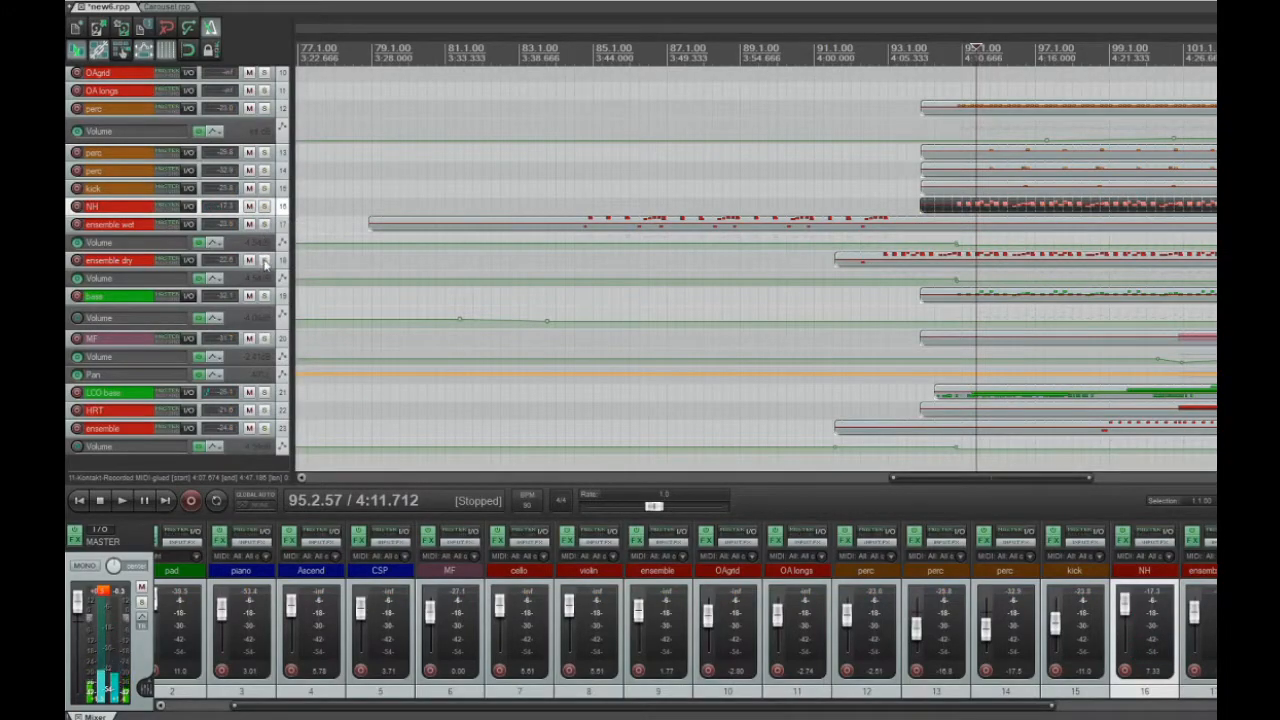
Solo ensemble dry track 18 and play it from about measure 91.4
left_click(264, 260)
left_click(885, 266)
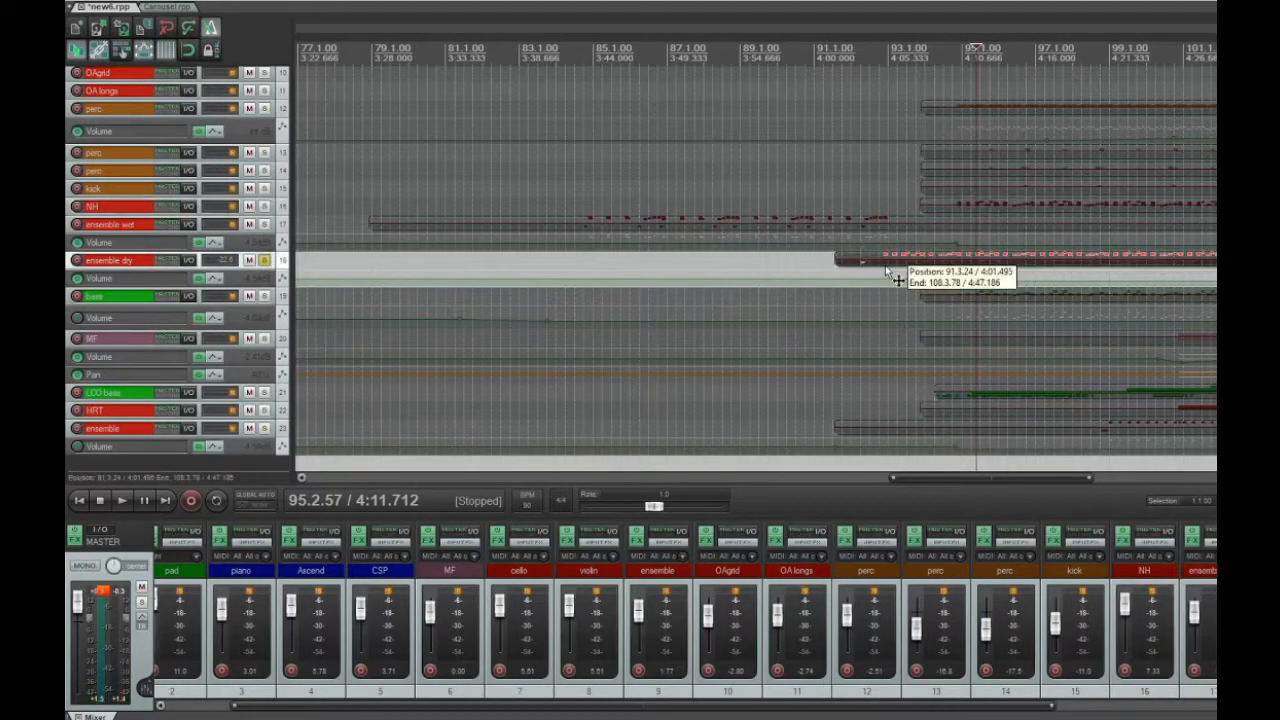
left_click(871, 273)
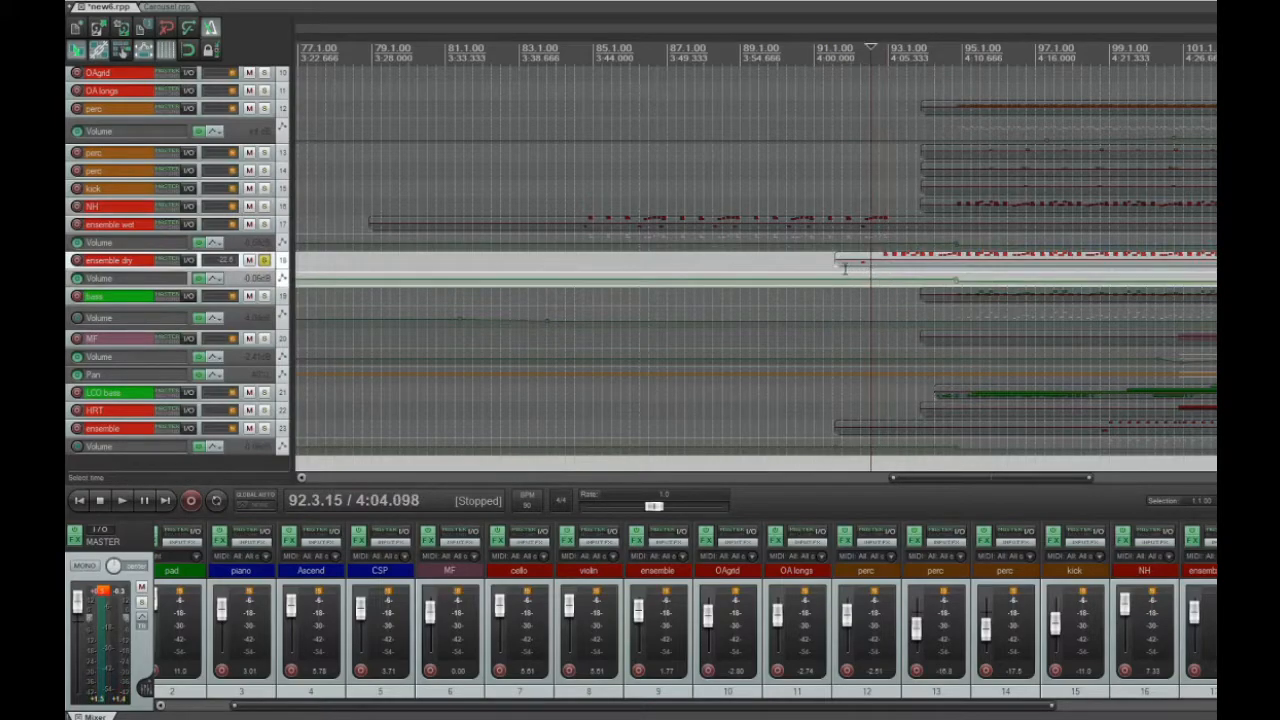
left_click(845, 268)
key("space")
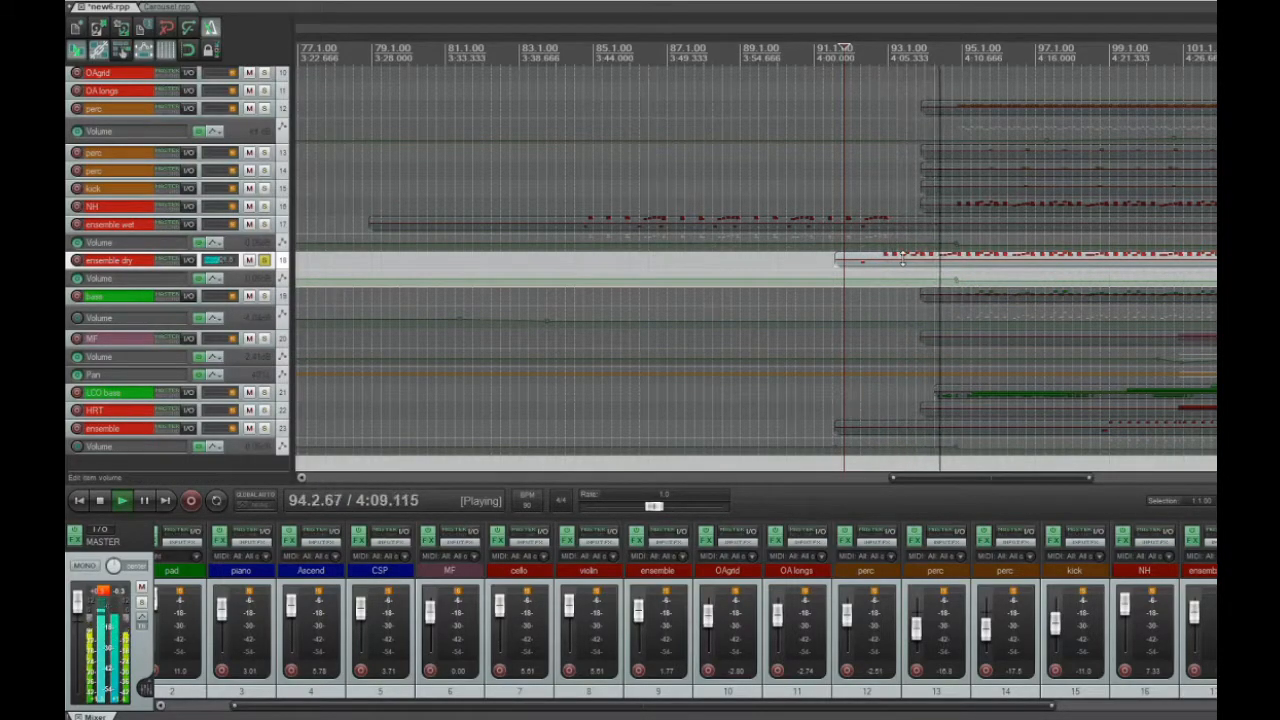
key("space")
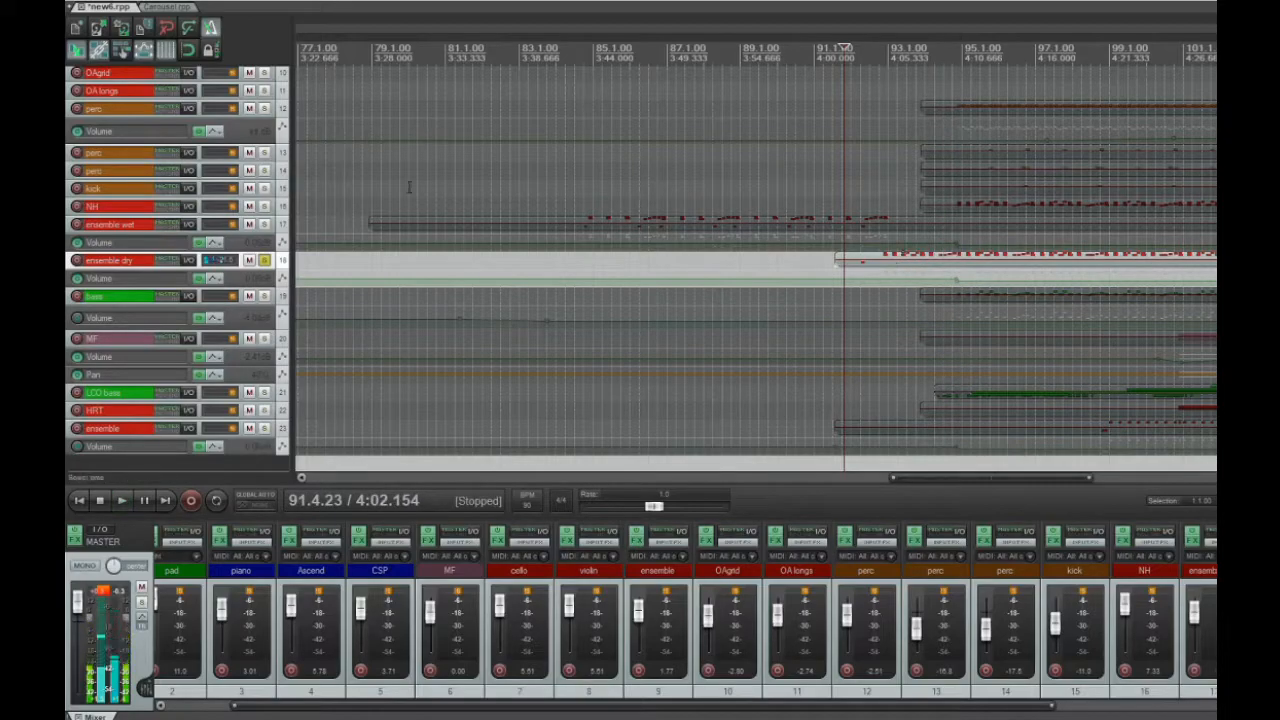
Add NH track 16 to the solo, play it together with ensemble dry from about measure 91.4, and unsolo both
left_click(266, 206)
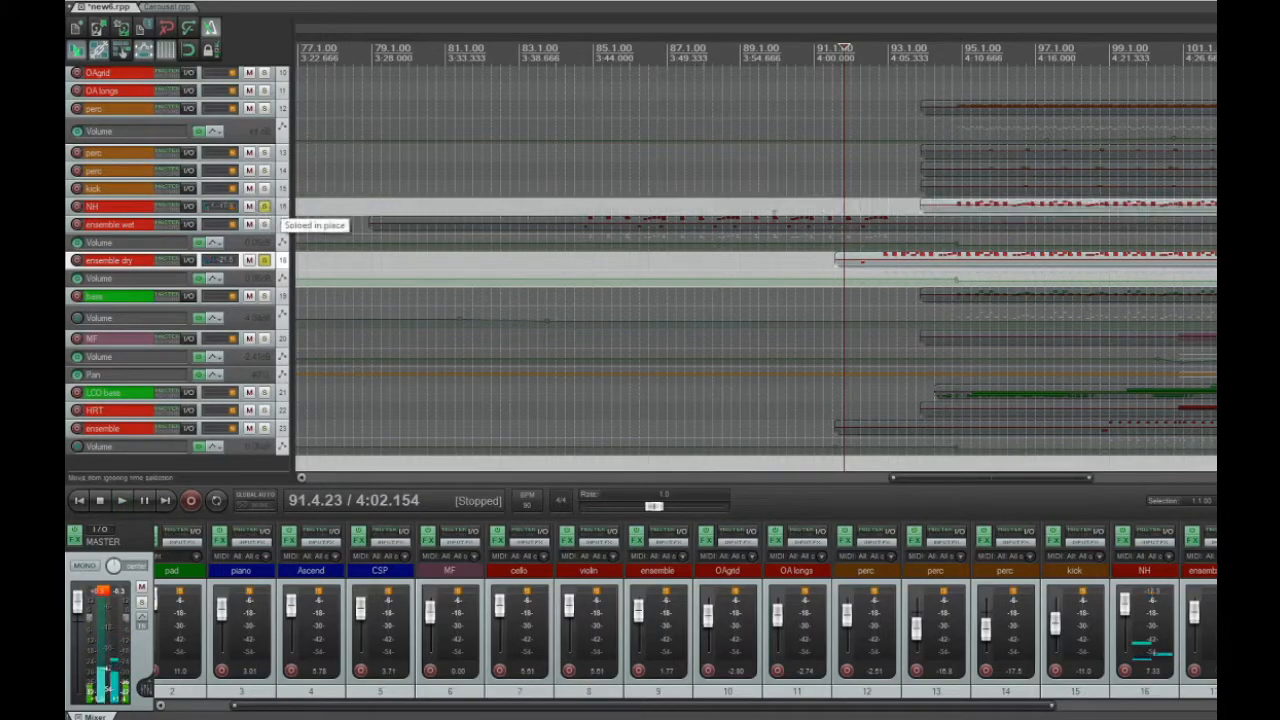
key("space")
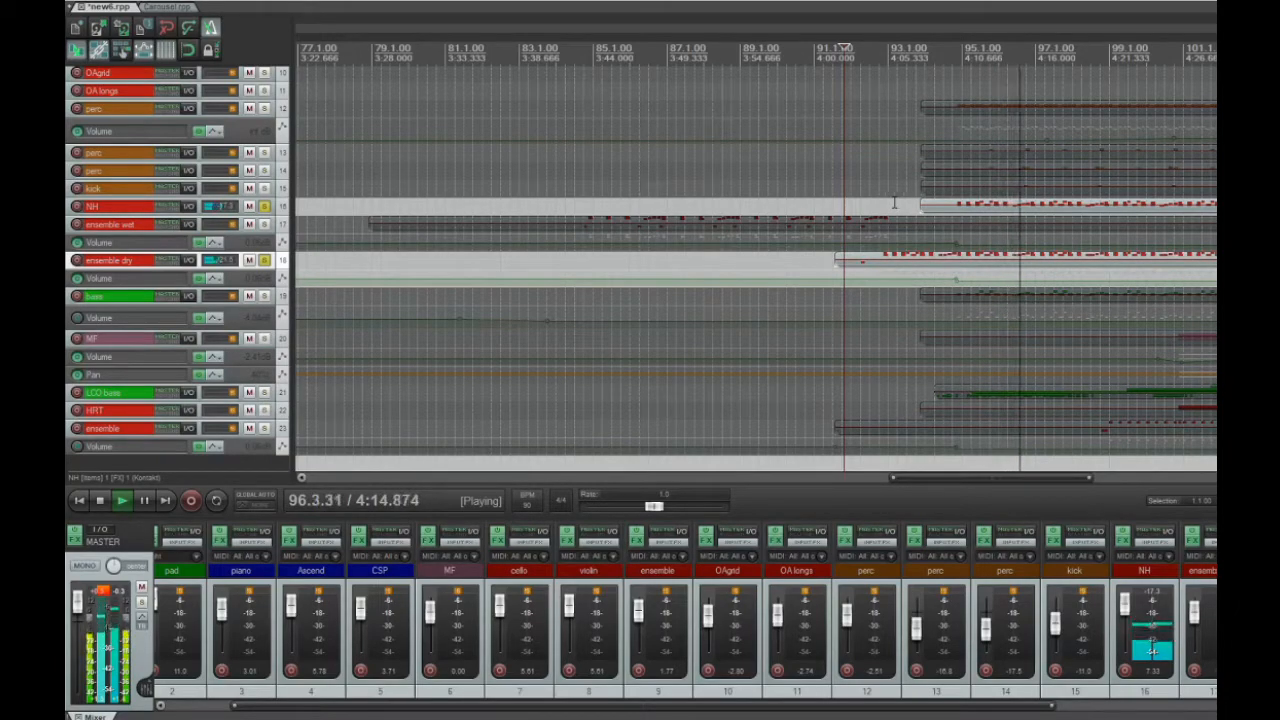
key("space")
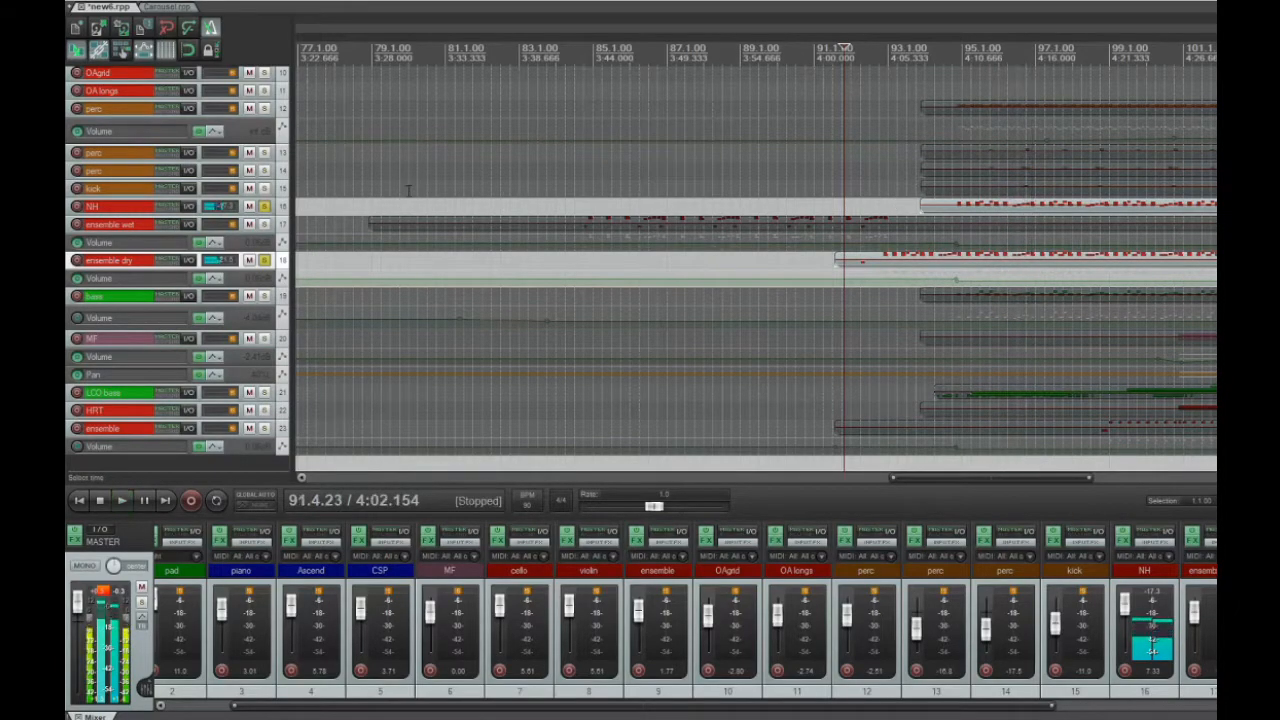
left_click(264, 206)
left_click(264, 260)
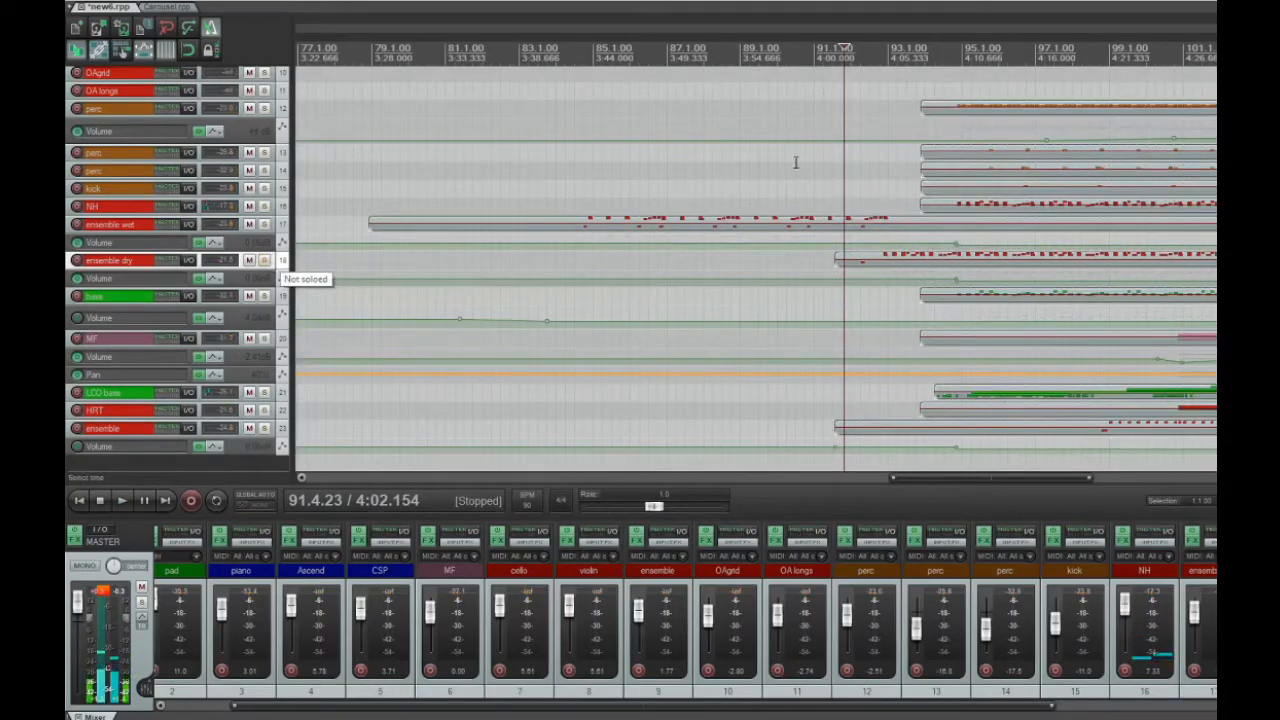
Solo base track 19 and play it from about measure 94.3
left_click(796, 162)
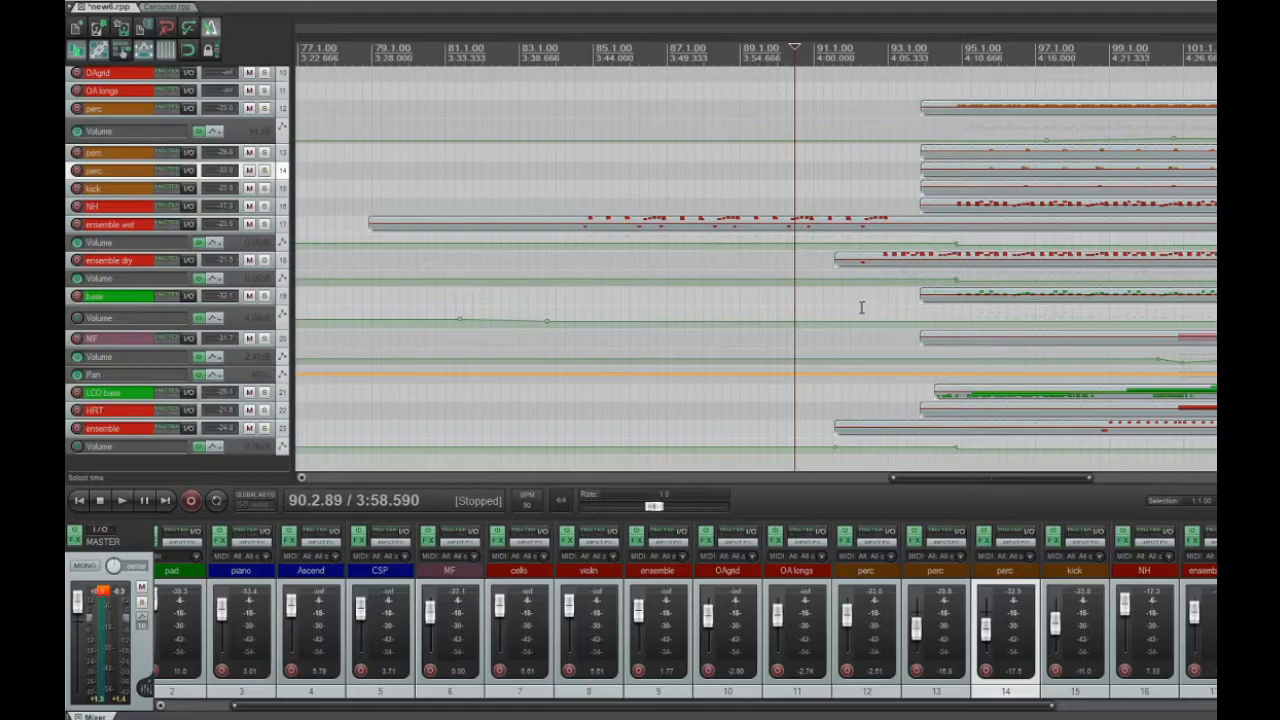
left_click(264, 296)
left_click(950, 310)
key("space")
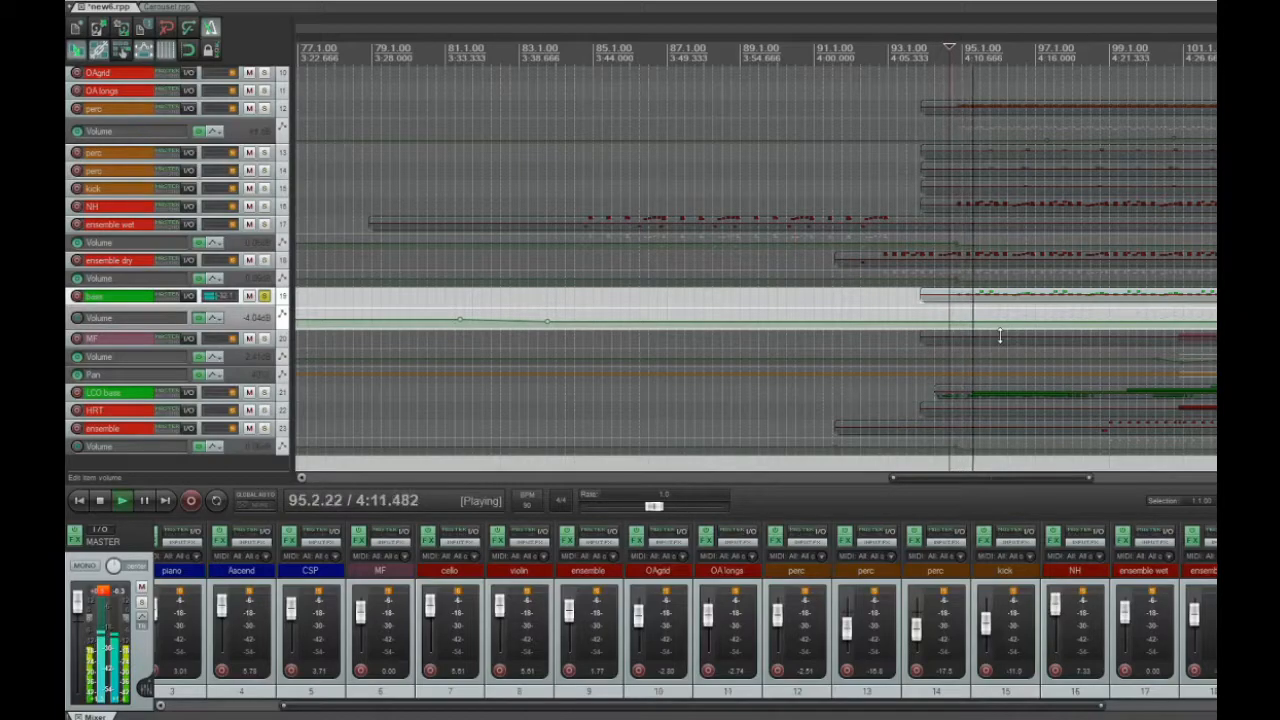
Examine the base item's note pattern around measures 94 to 100 in the MIDI editor, and unsolo the track
double_click(987, 295)
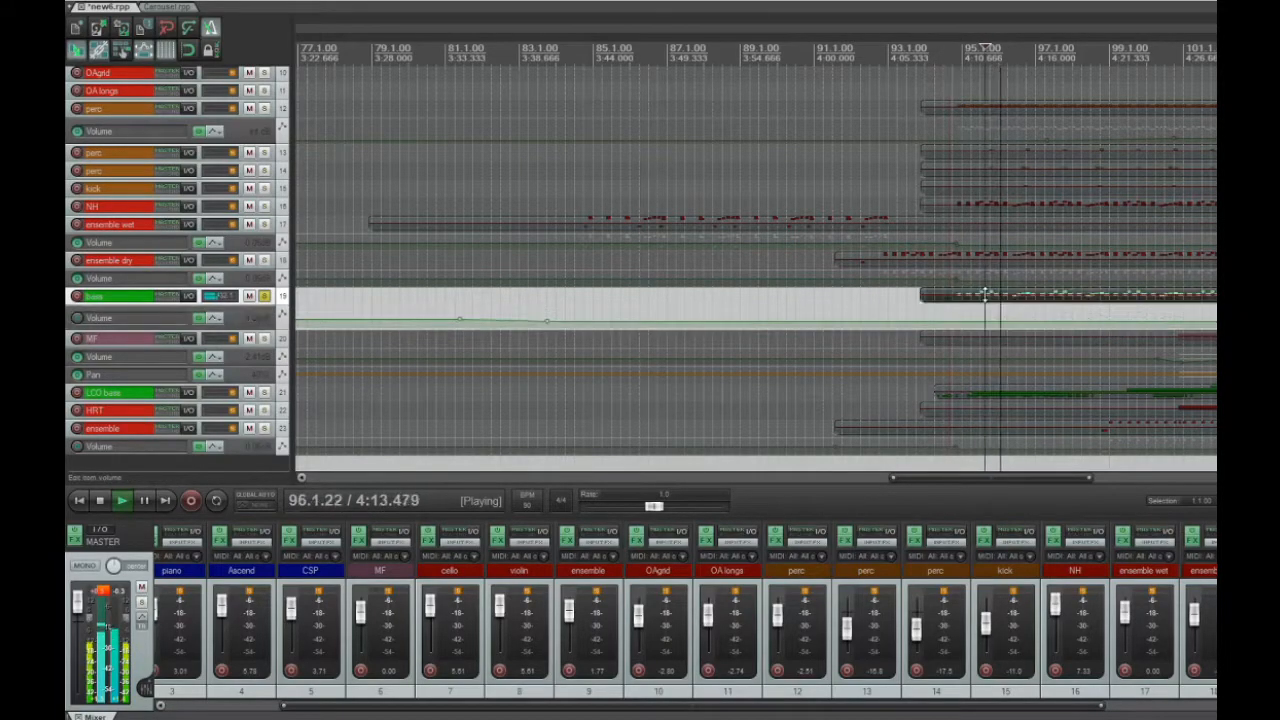
left_click_drag(1214, 58, 686, 52)
scroll(820, 251, "up", 8)
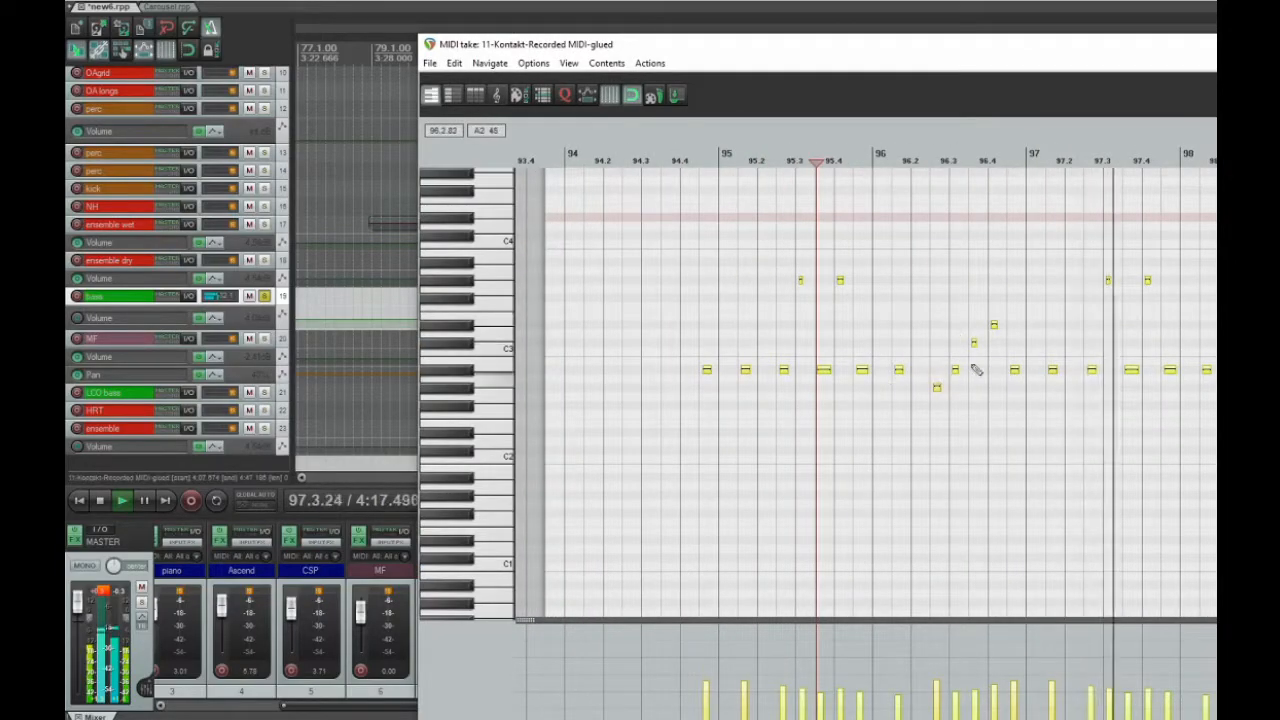
left_click_drag(1045, 57, 632, 18)
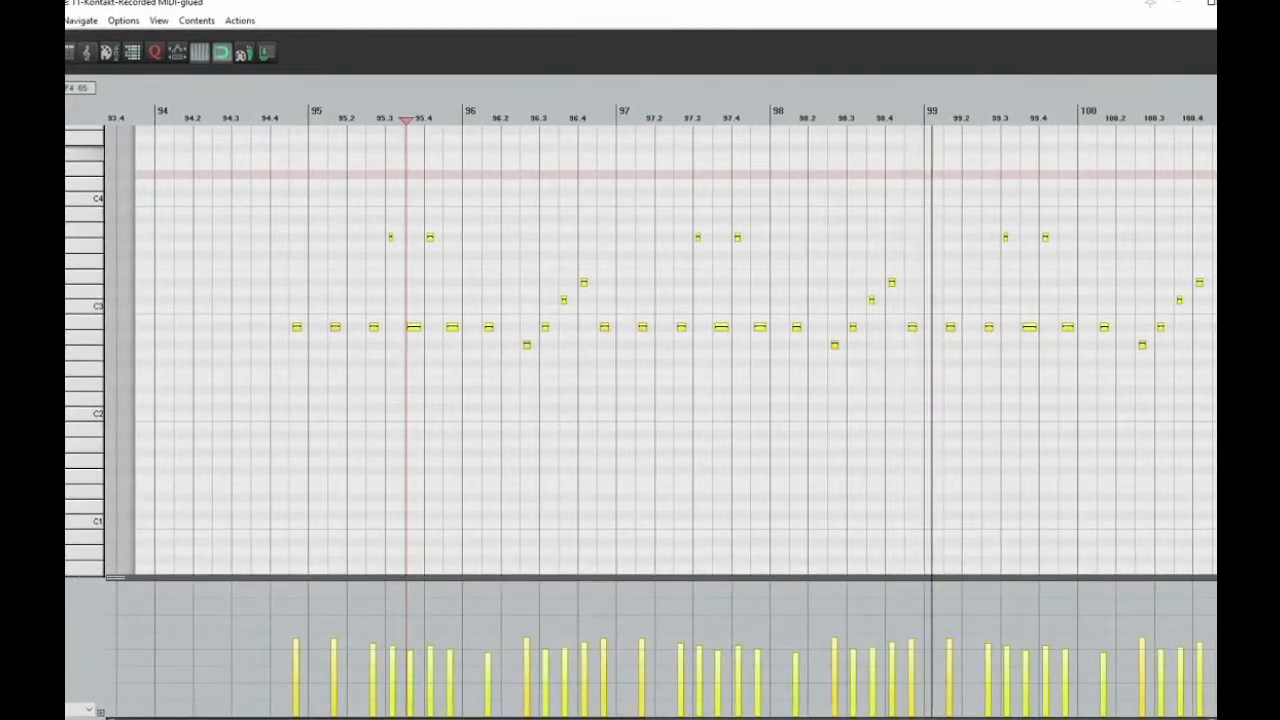
key("Escape")
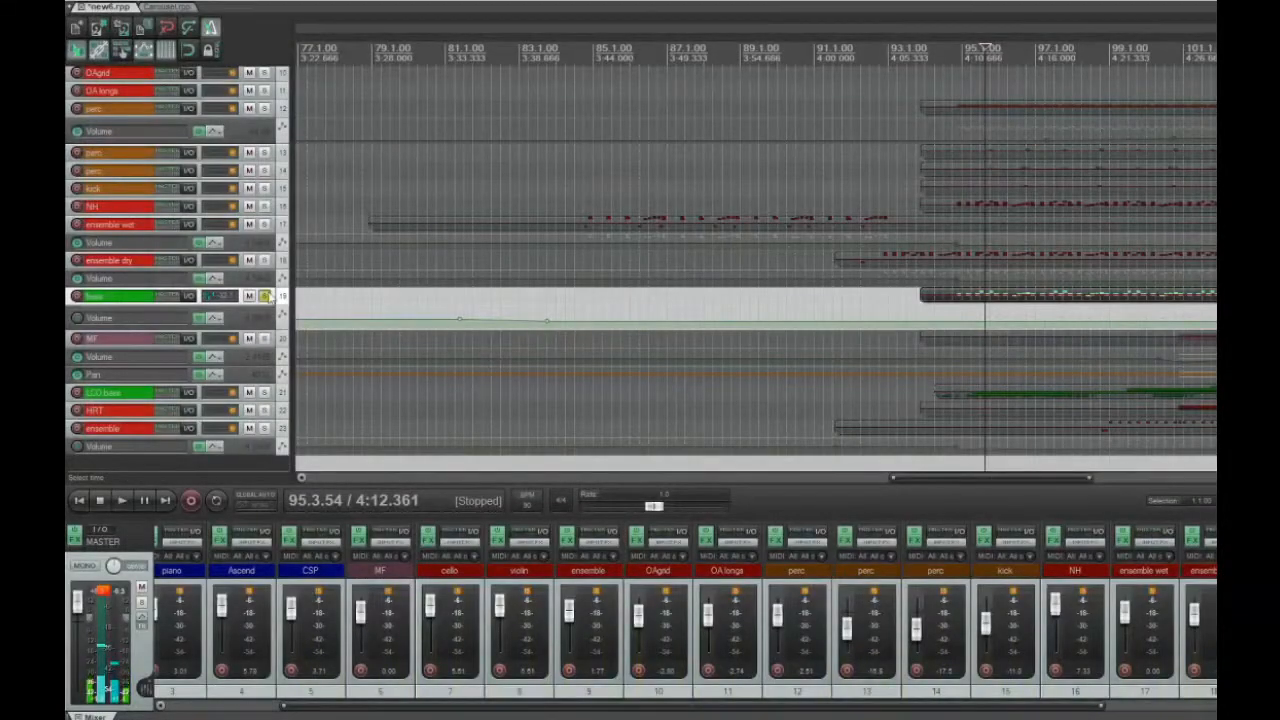
left_click(265, 297)
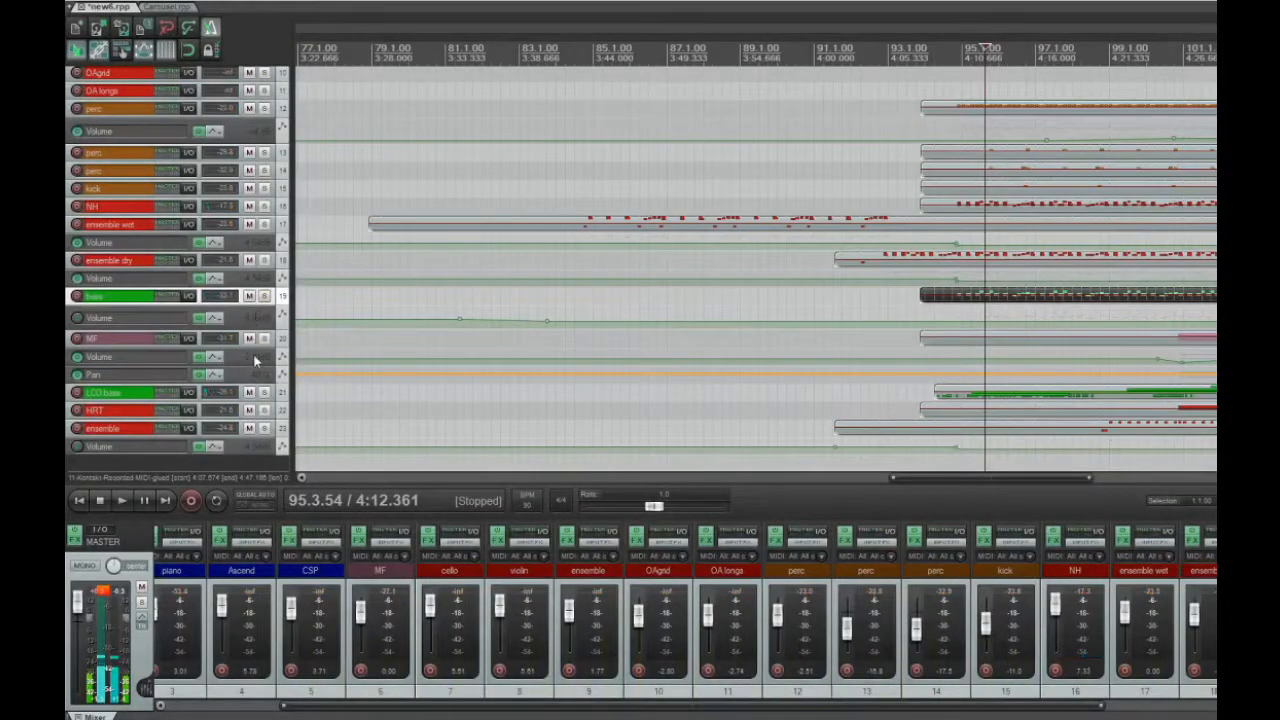
Arm MF track 20 for recording and show the Glockenspiel settings in its Mallet Flux instrument
left_click_drag(932, 477, 1000, 479)
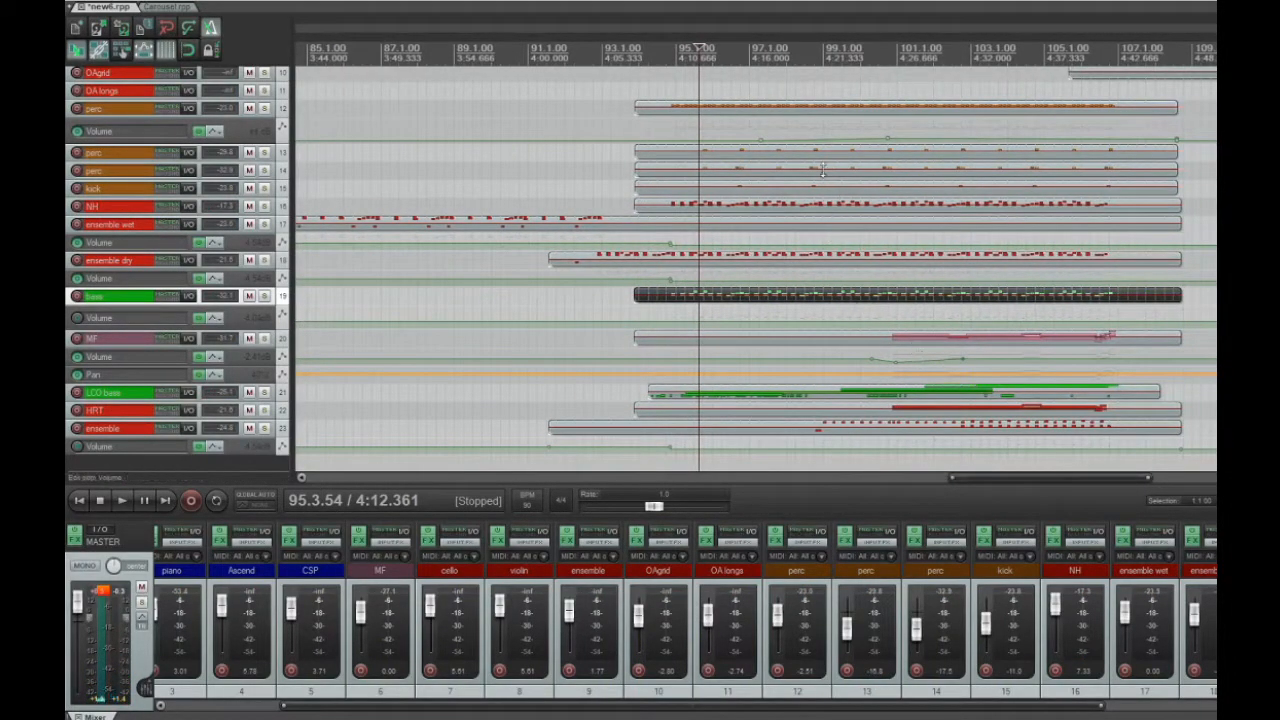
left_click(77, 340)
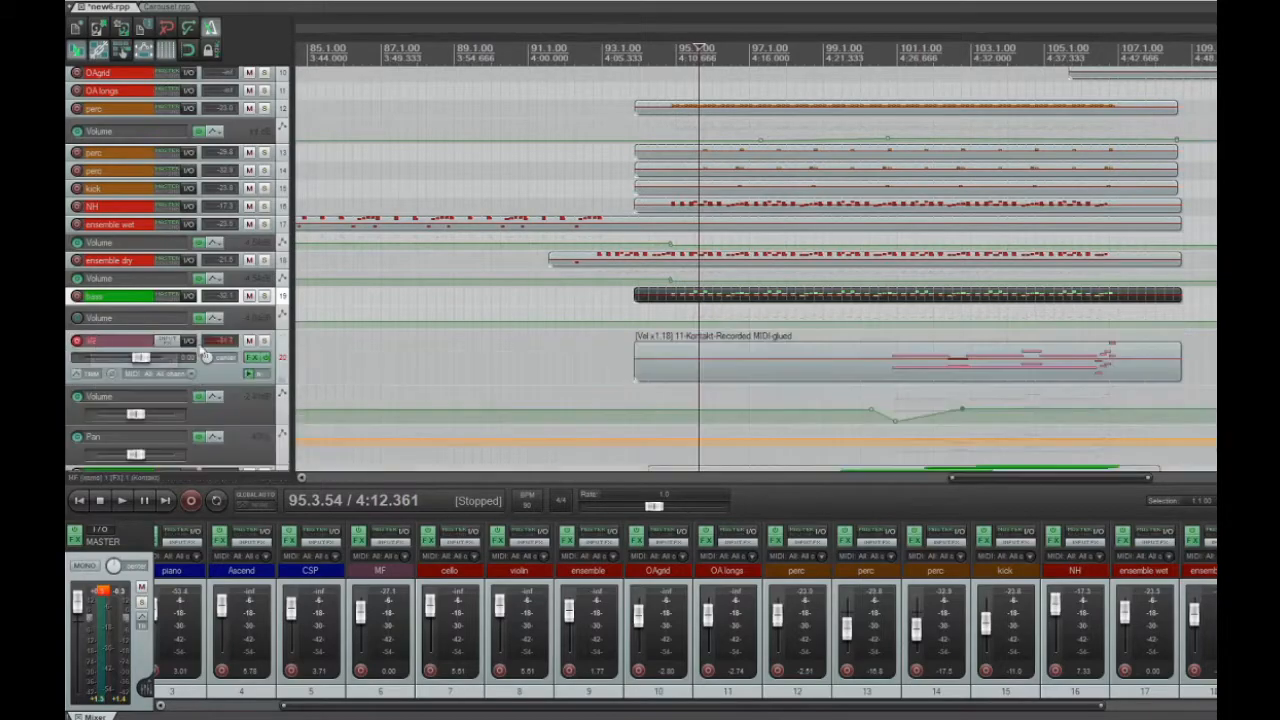
left_click(259, 359)
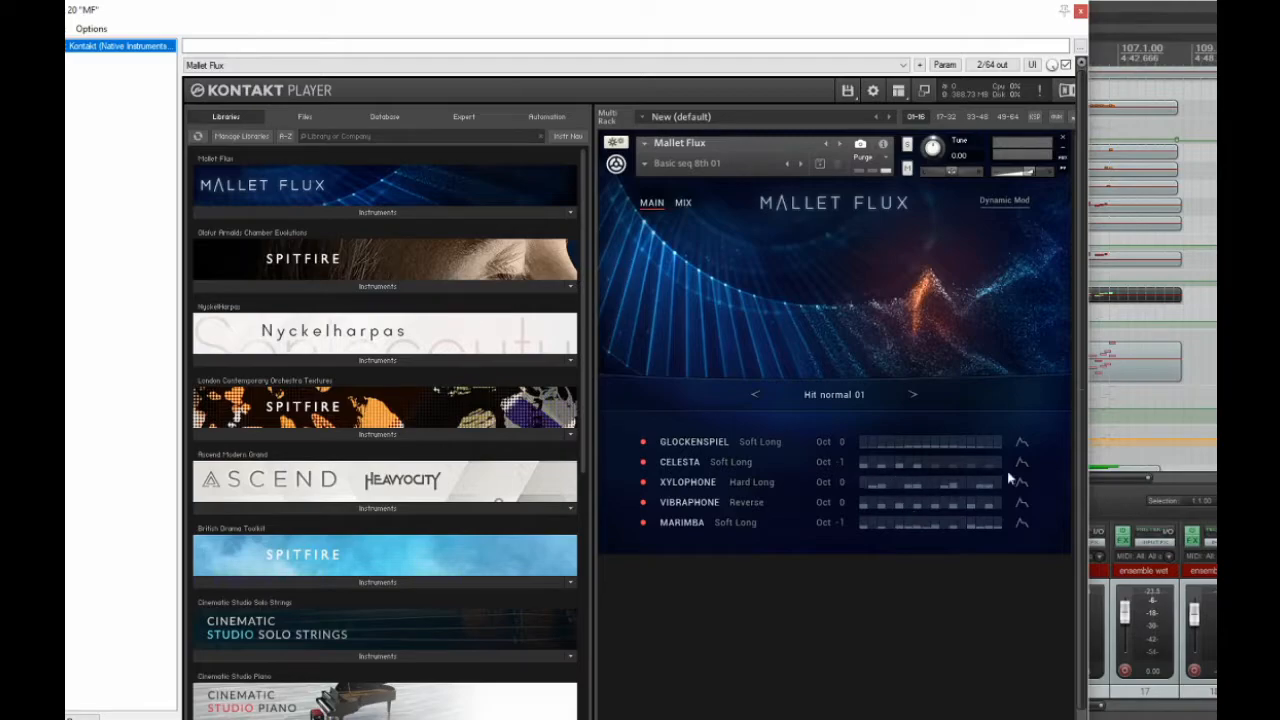
left_click(1021, 443)
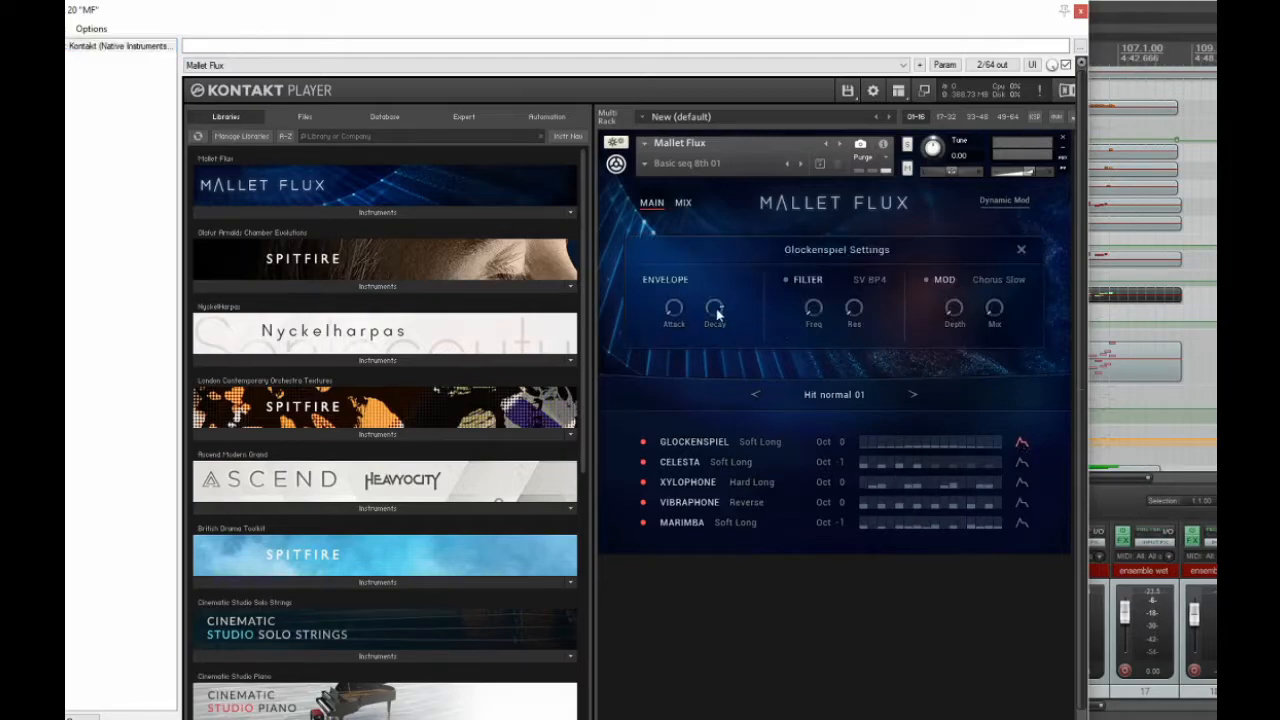
Close the Mallet Flux instrument and audition MF track 20 from about measure 100.4, soloing it only for the playback
left_click(1021, 250)
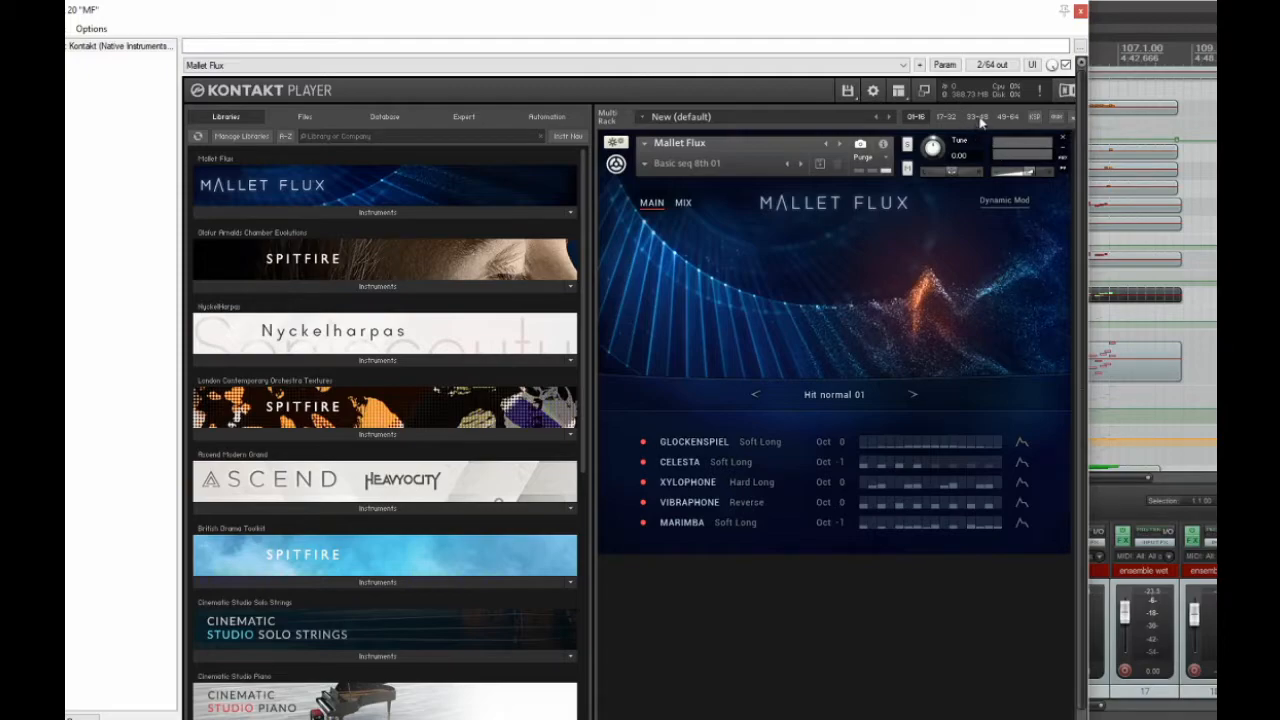
left_click(1080, 12)
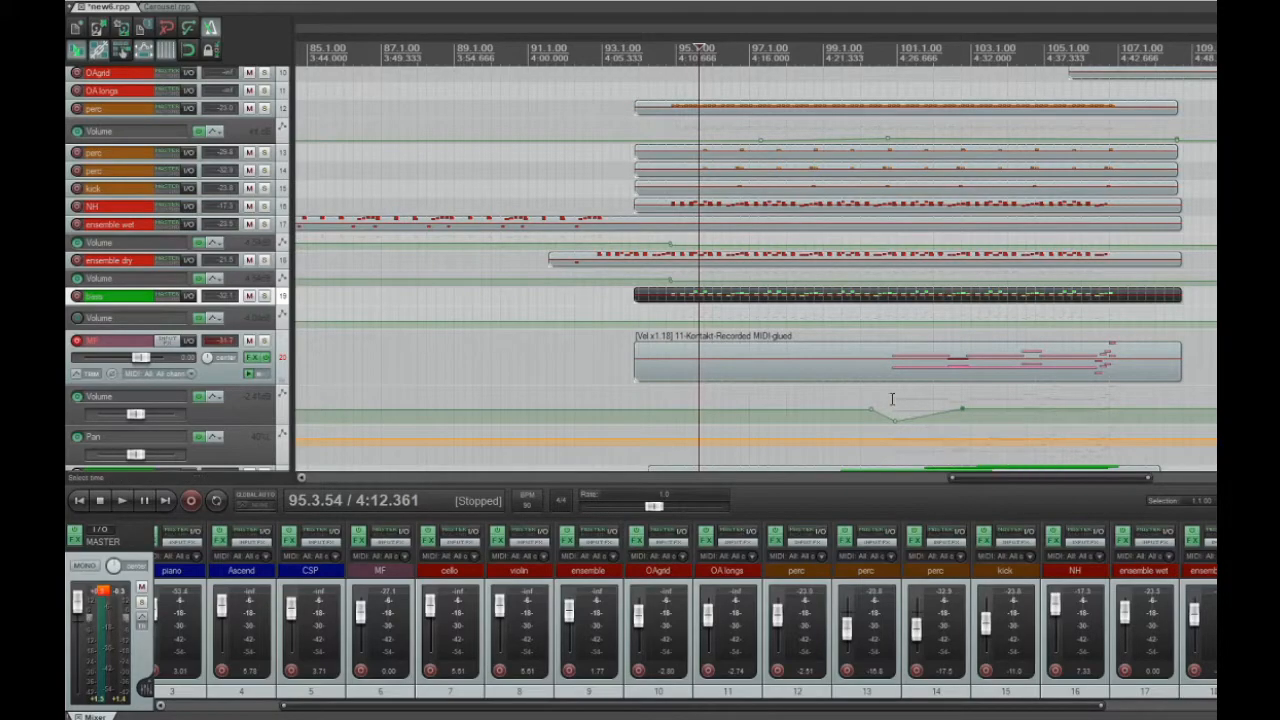
left_click(892, 399)
left_click(264, 341)
key("space")
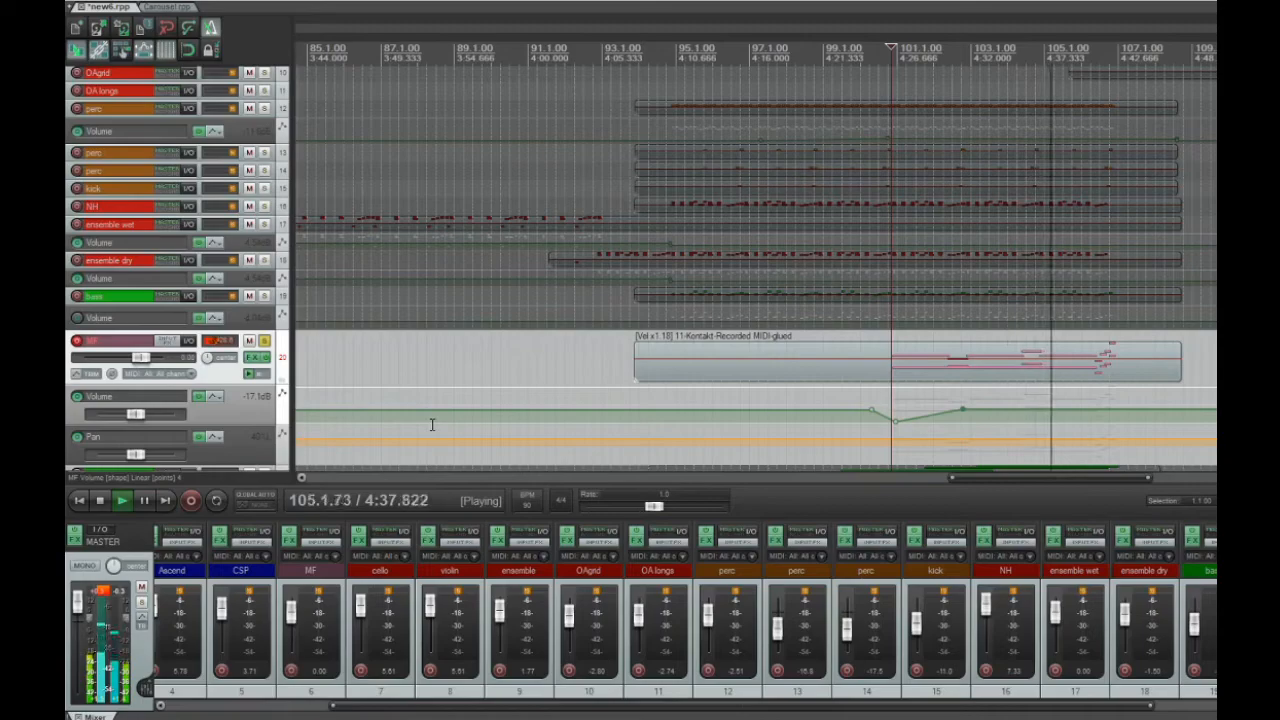
key("space")
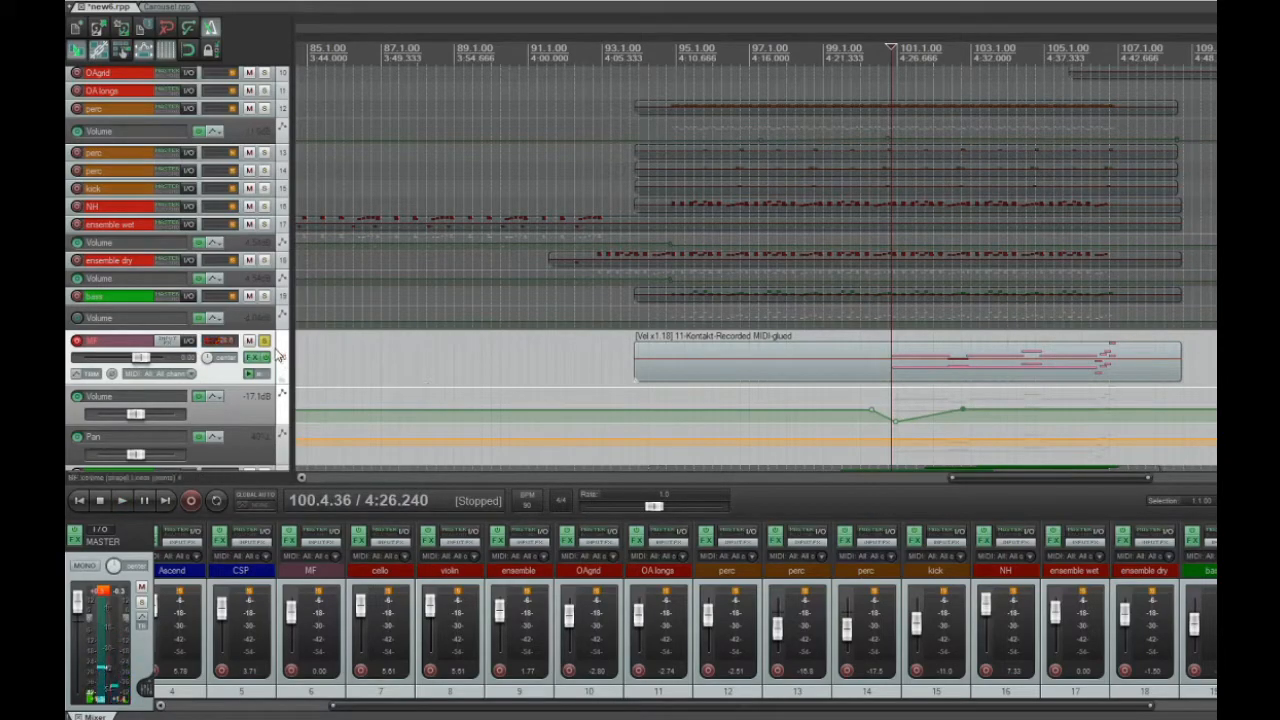
left_click(588, 366)
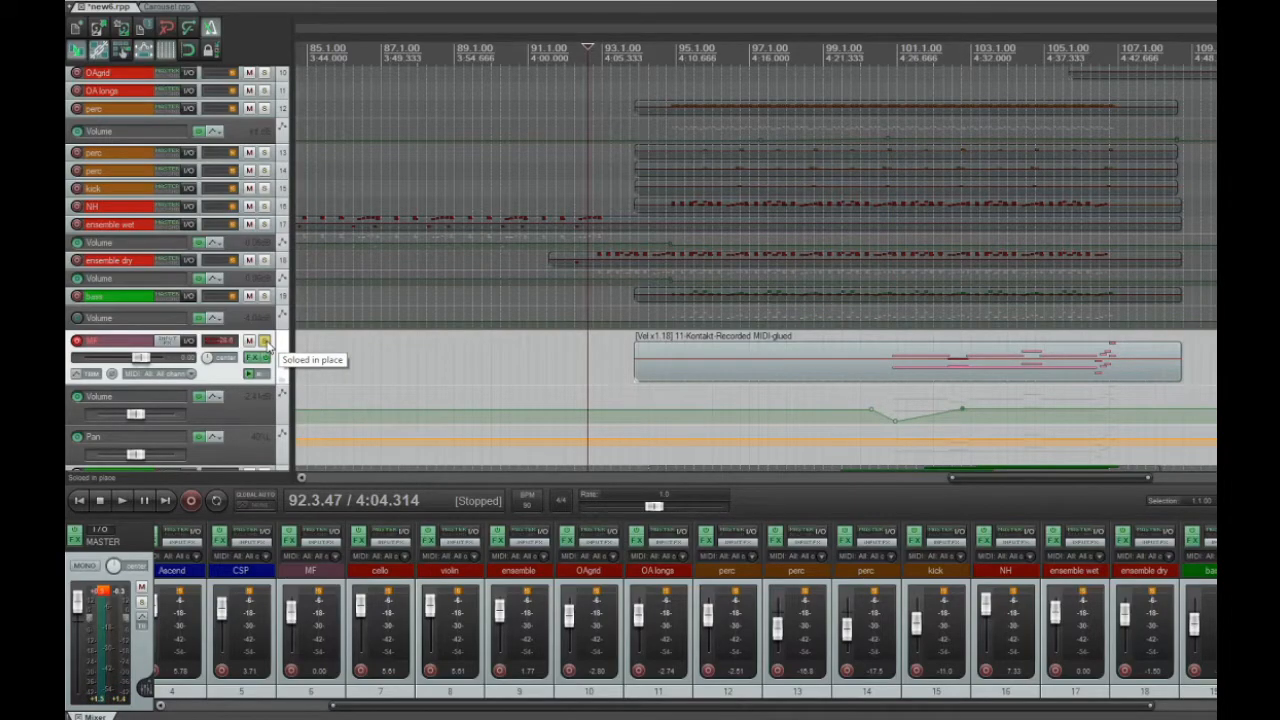
left_click(265, 342)
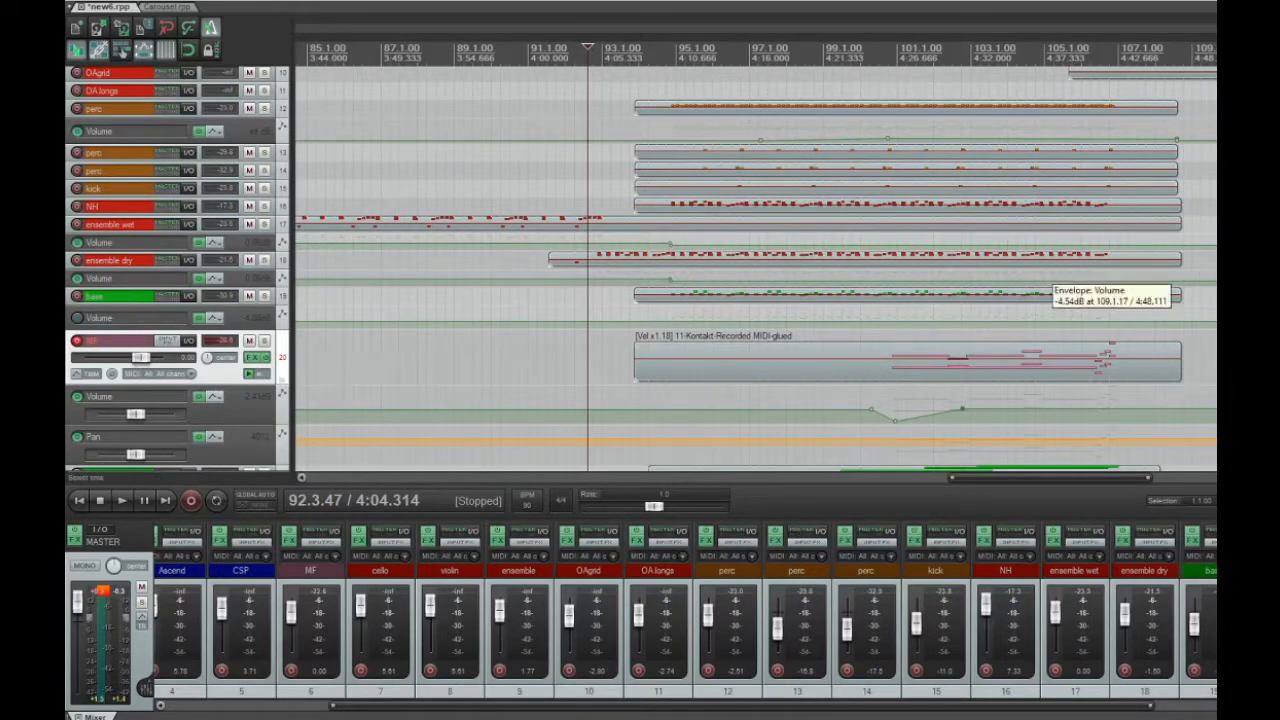
Solo MF track 6 and play it from about measure 100.2
scroll(750, 260, "down", 3)
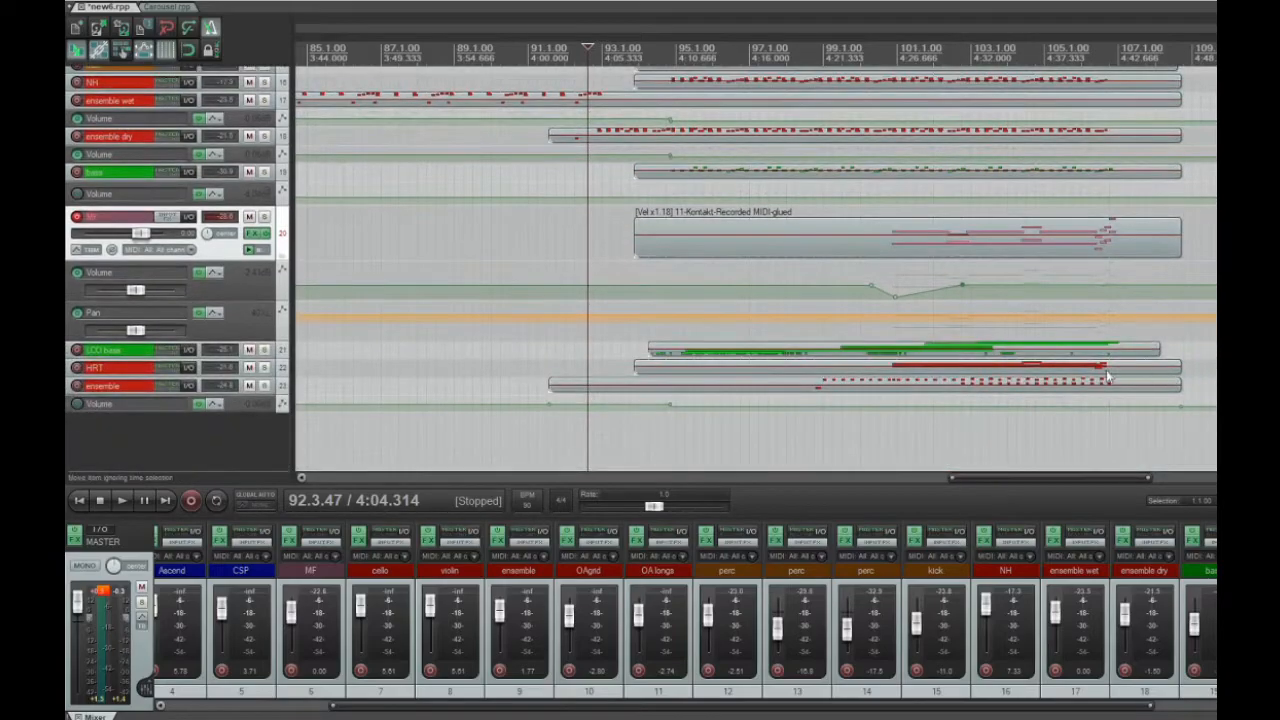
scroll(750, 270, "up", 8)
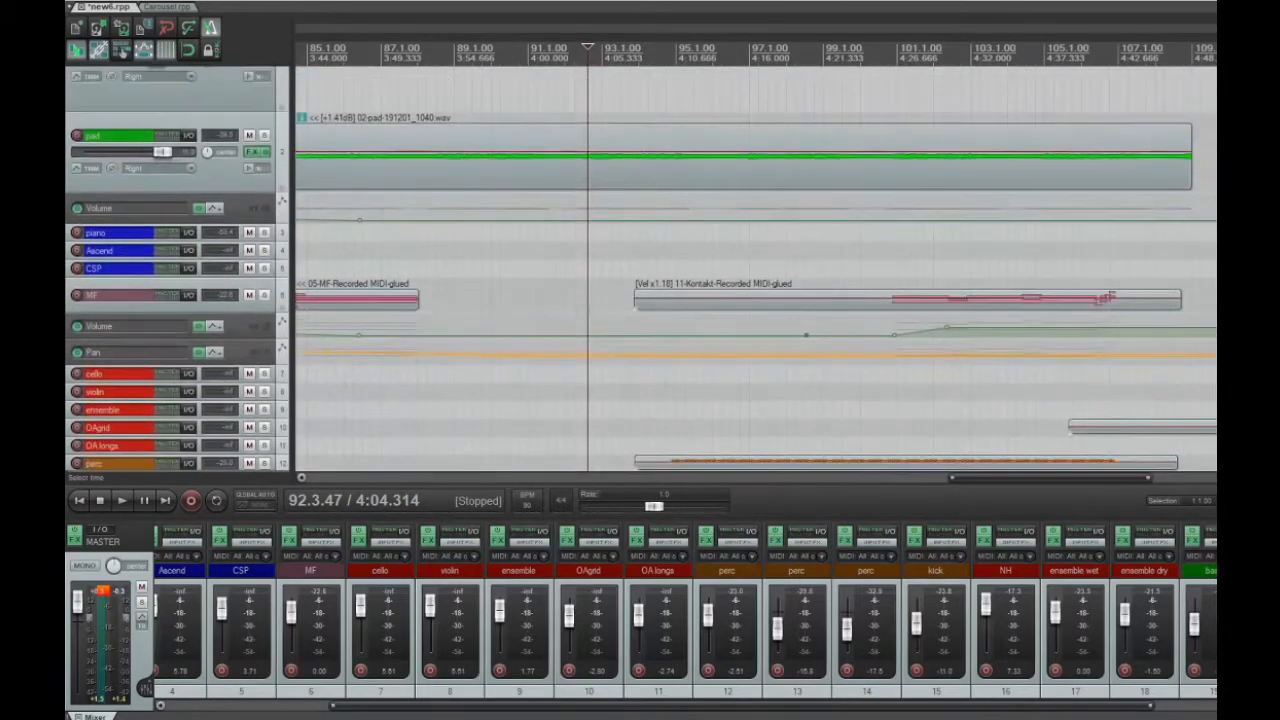
left_click(263, 295)
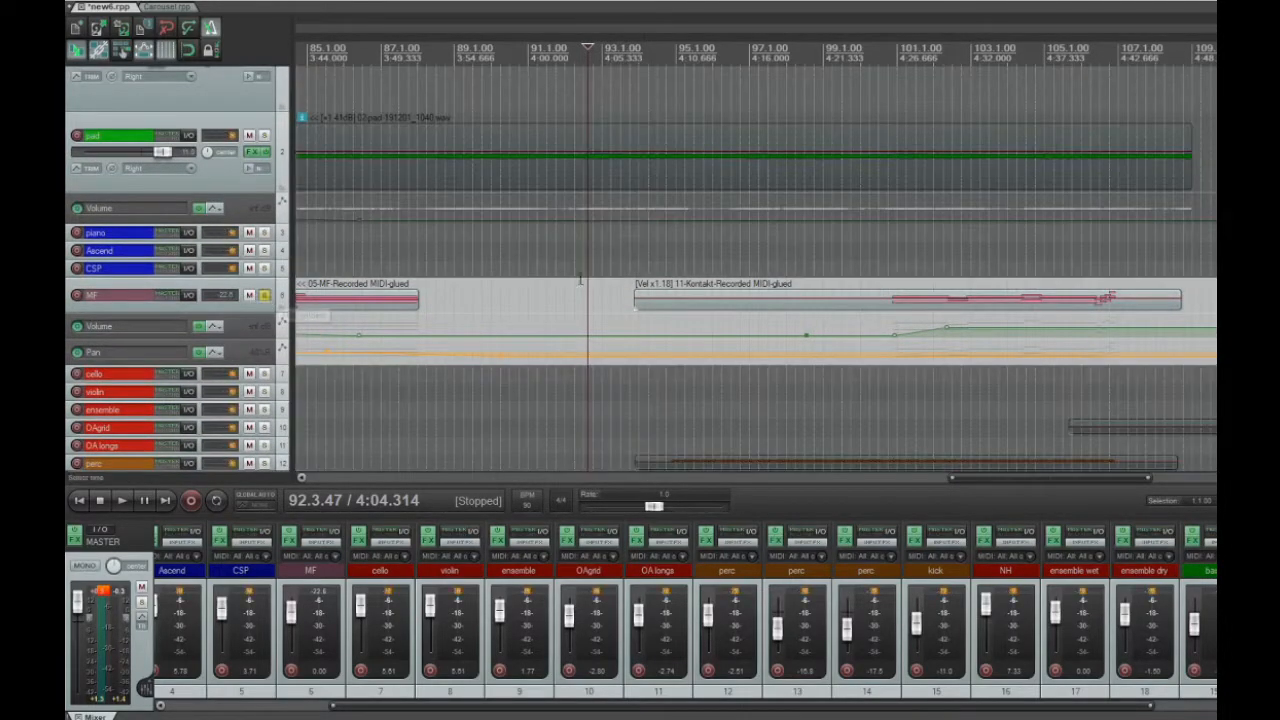
left_click(878, 276)
key("space")
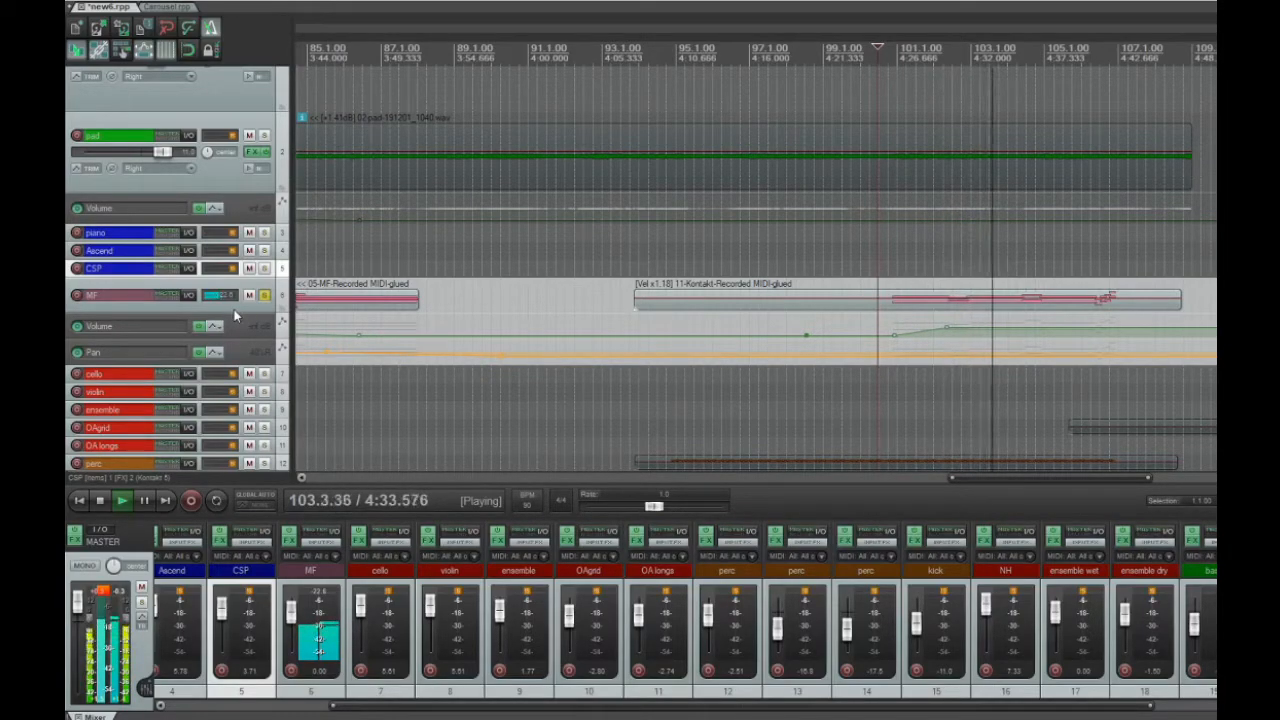
key("space")
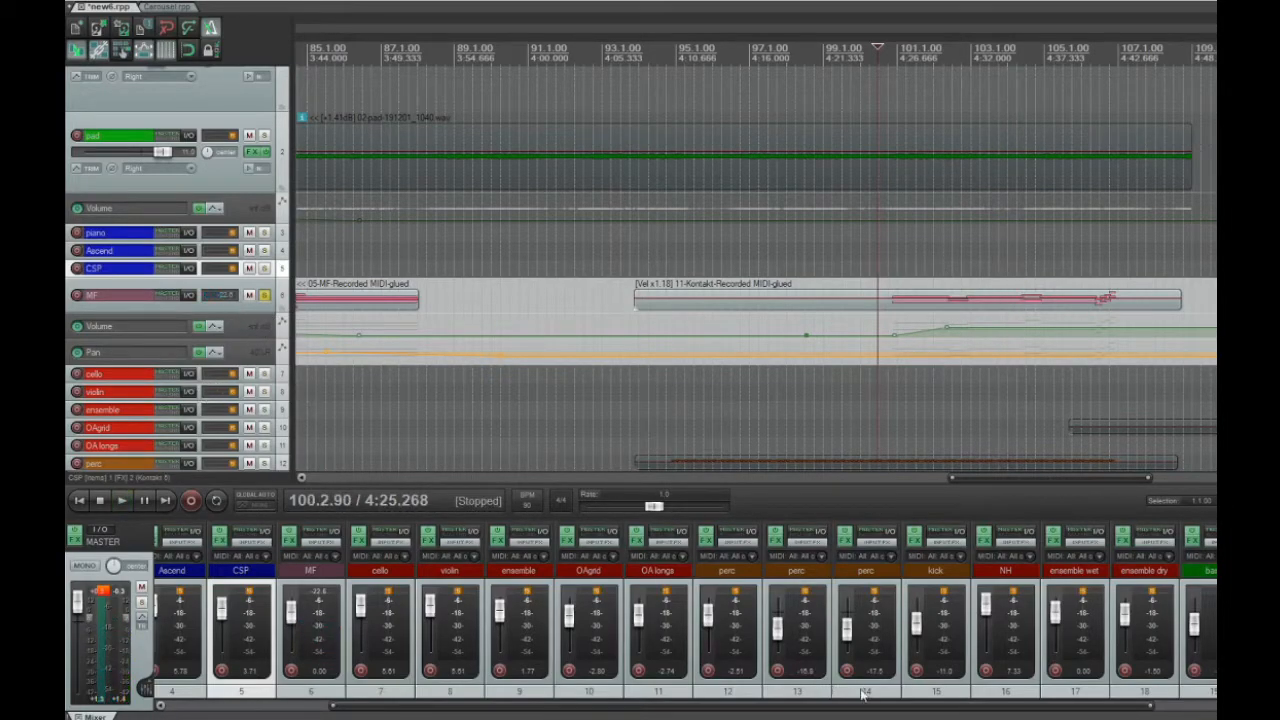
Add MF track 20 to the solo, play both MF tracks together from about measure 100.2, and unsolo both
left_click_drag(879, 709, 605, 711)
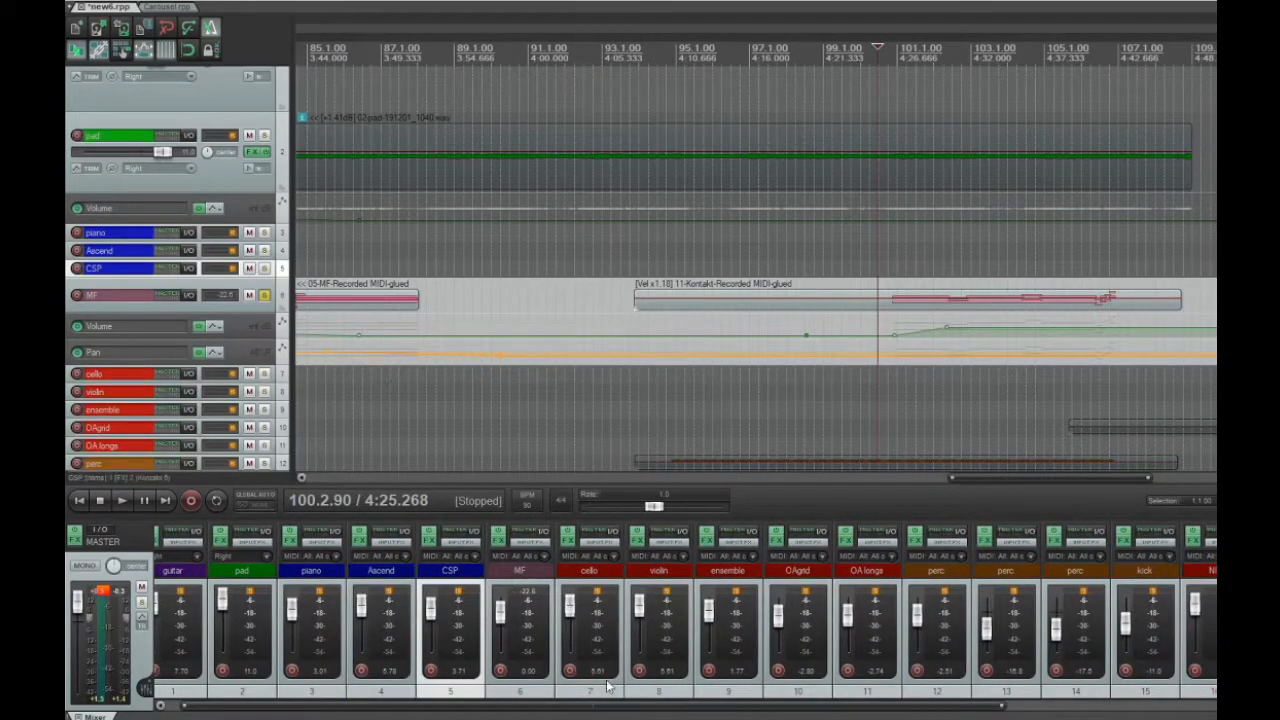
left_click_drag(614, 711, 882, 709)
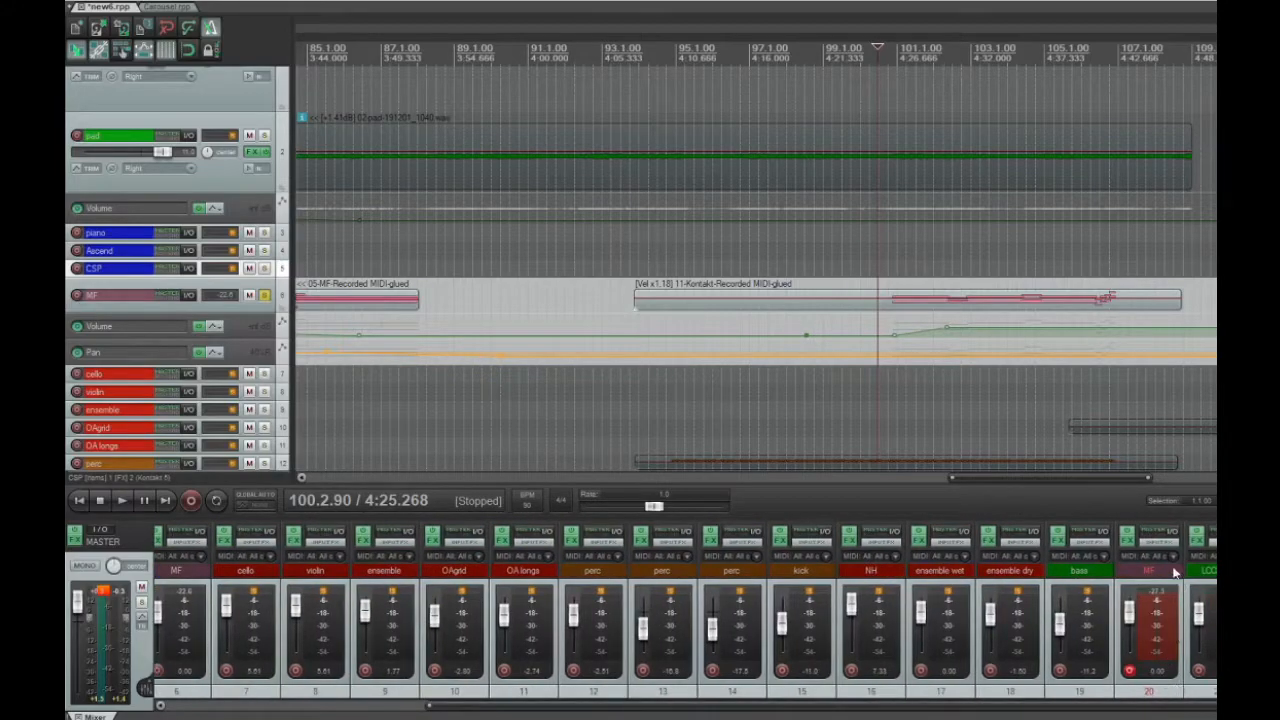
scroll(756, 270, "down", 10)
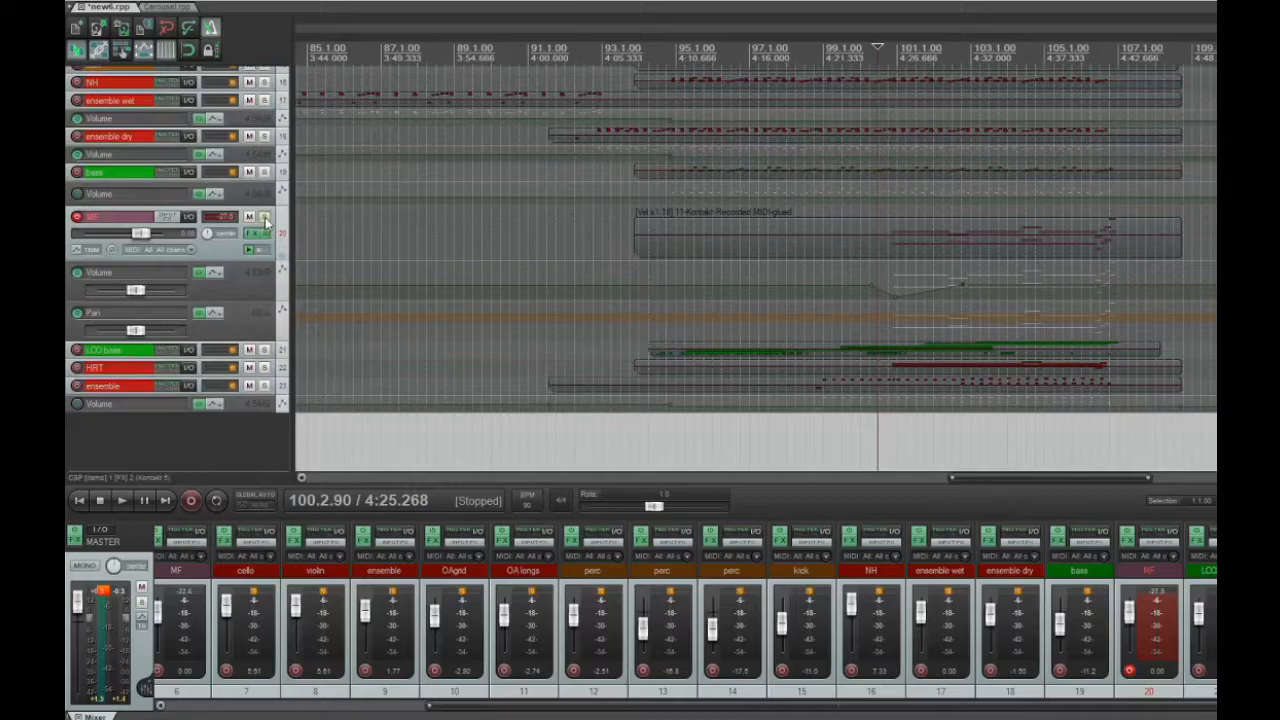
left_click(266, 221)
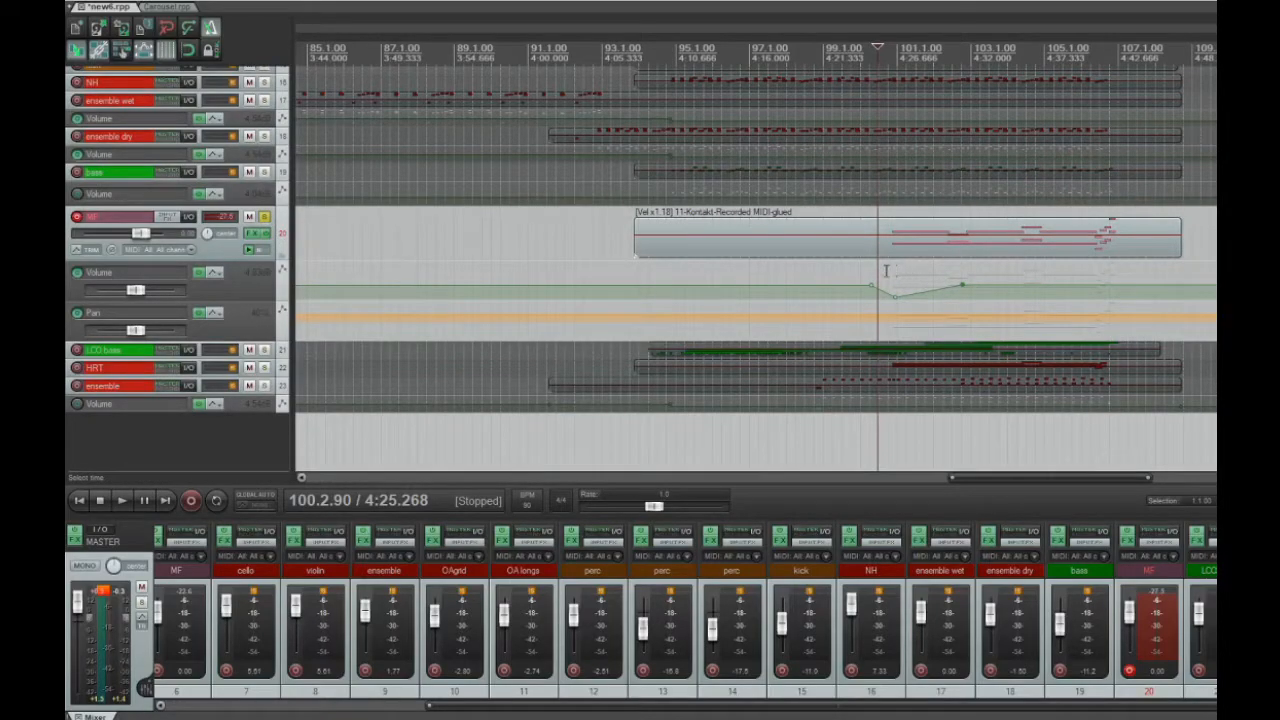
key("space")
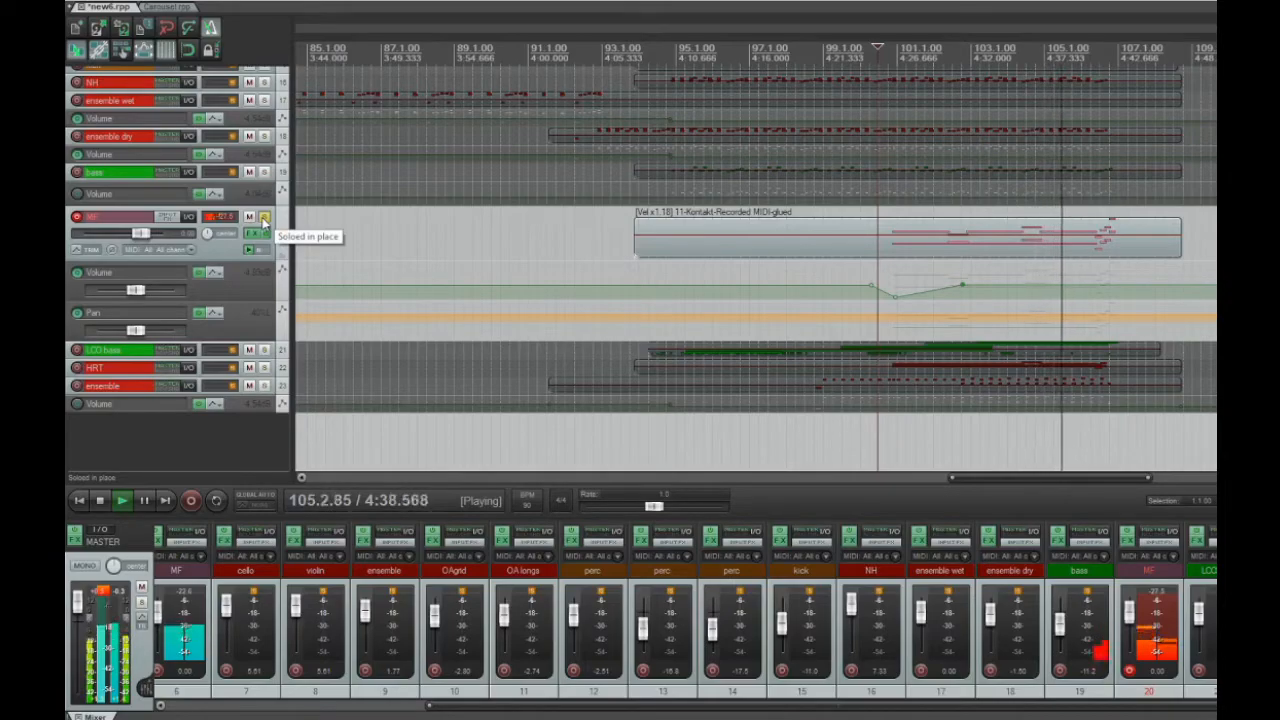
key("space")
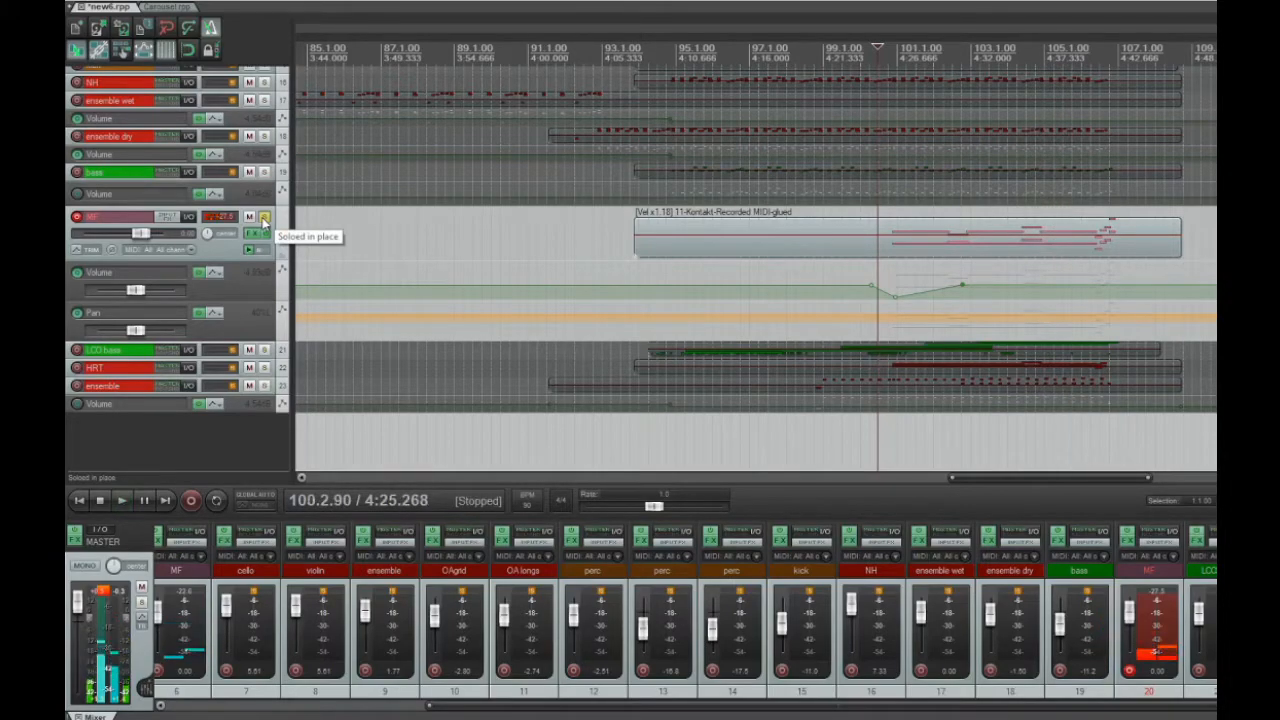
left_click(265, 220)
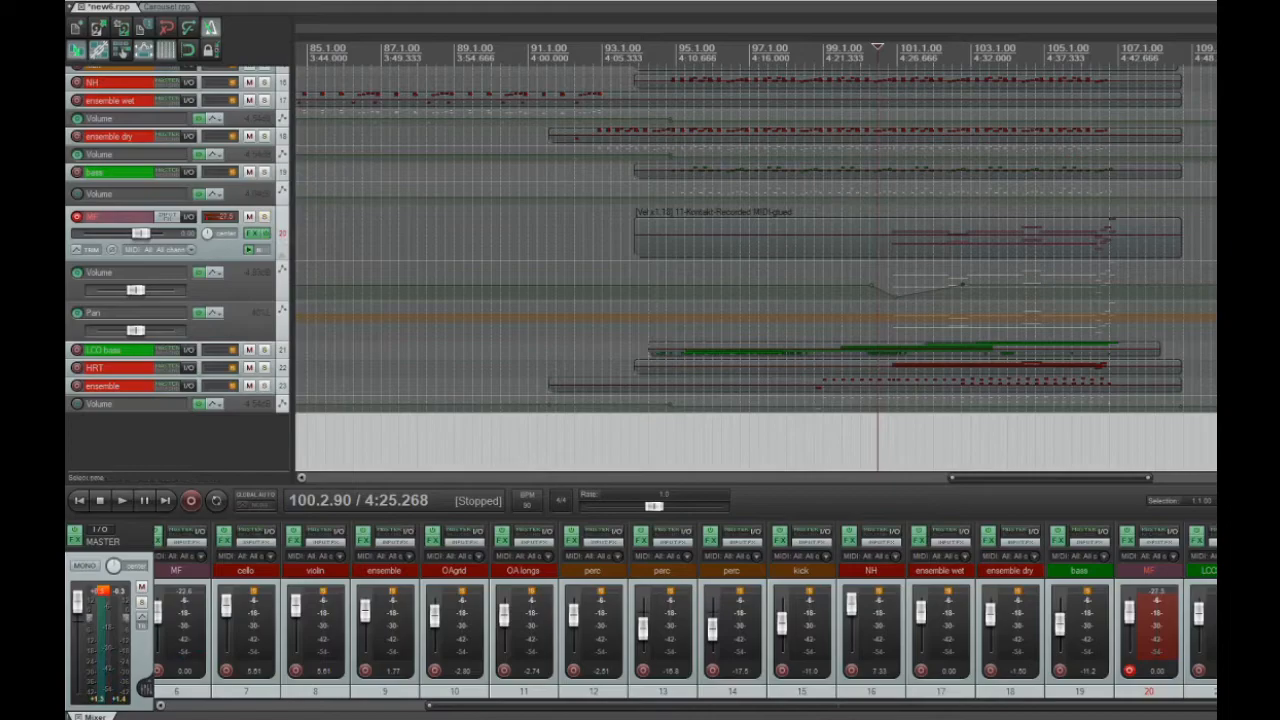
scroll(180, 268, "up", 6)
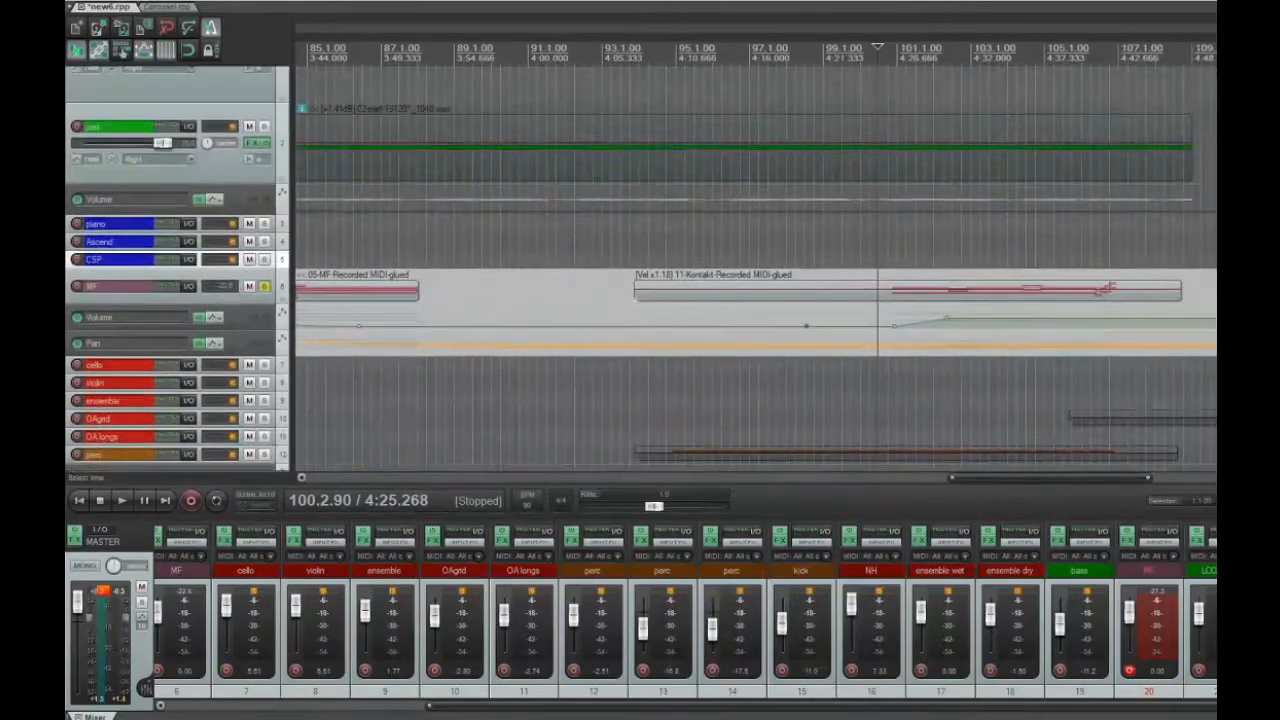
left_click(265, 288)
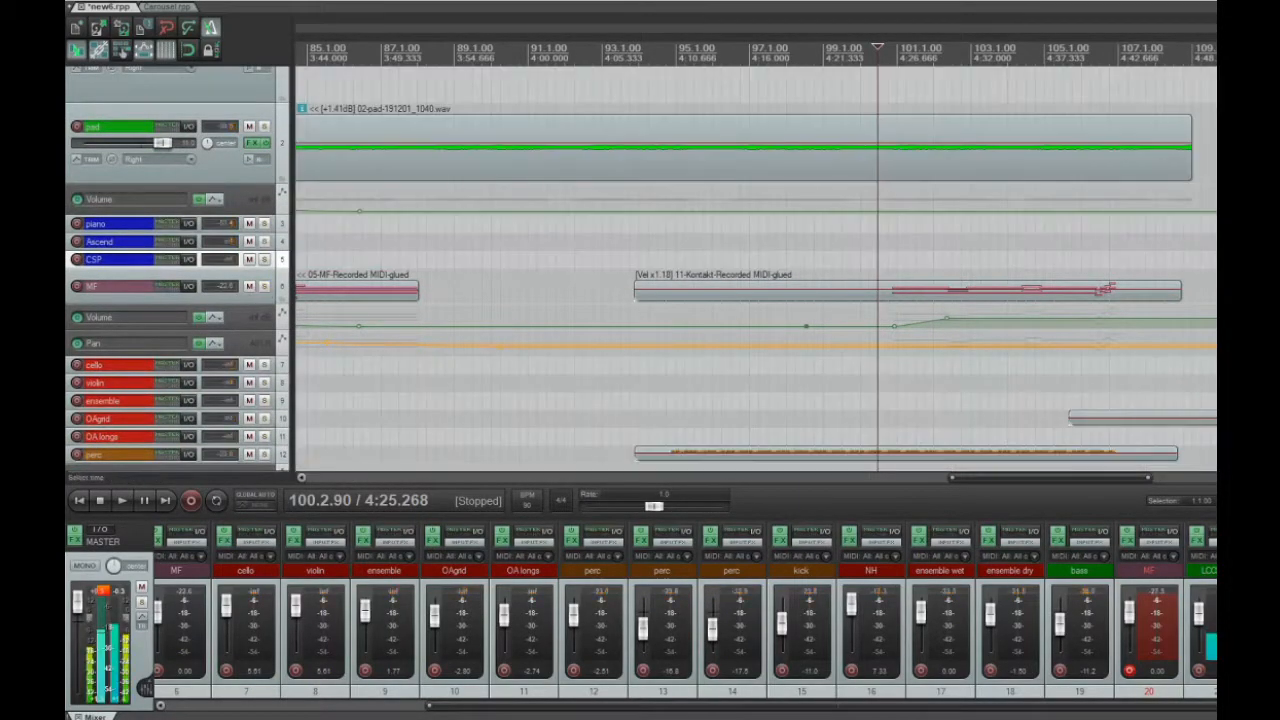
Place the edit cursor at about measure 93.1 and disarm MF track 20 from recording
scroll(608, 342, "down", 6)
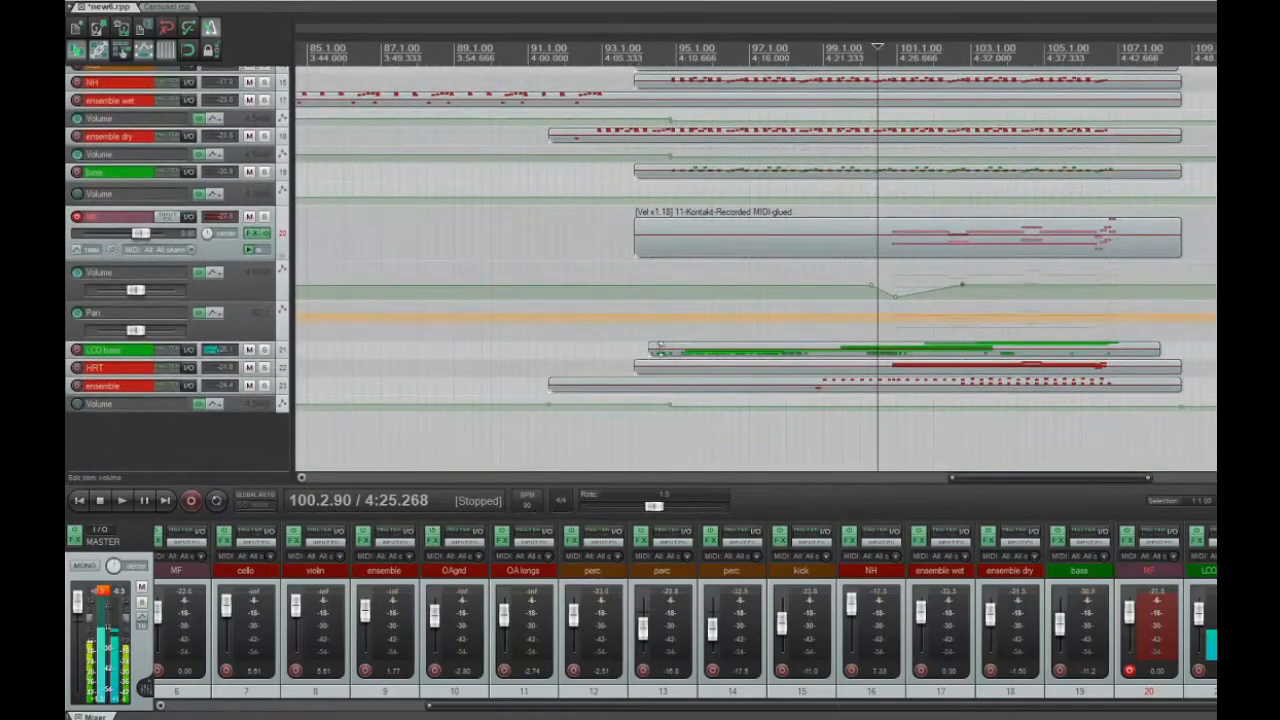
left_click(607, 342)
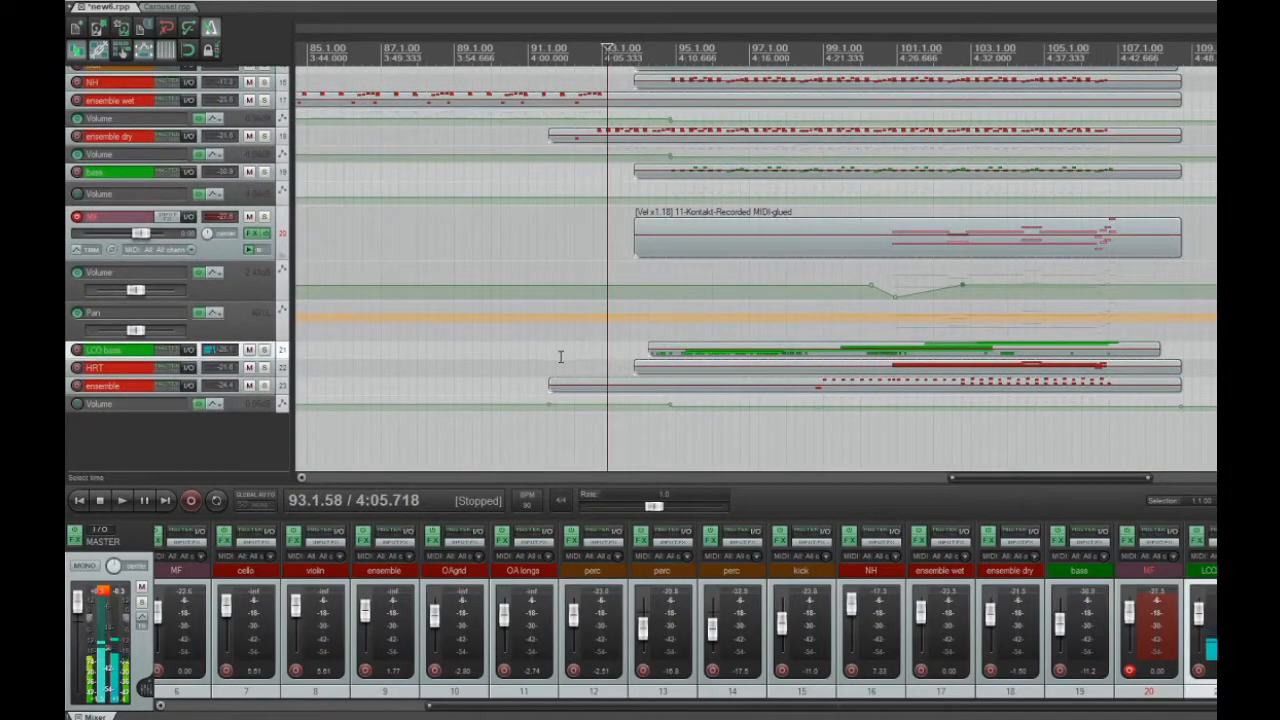
left_click(79, 219)
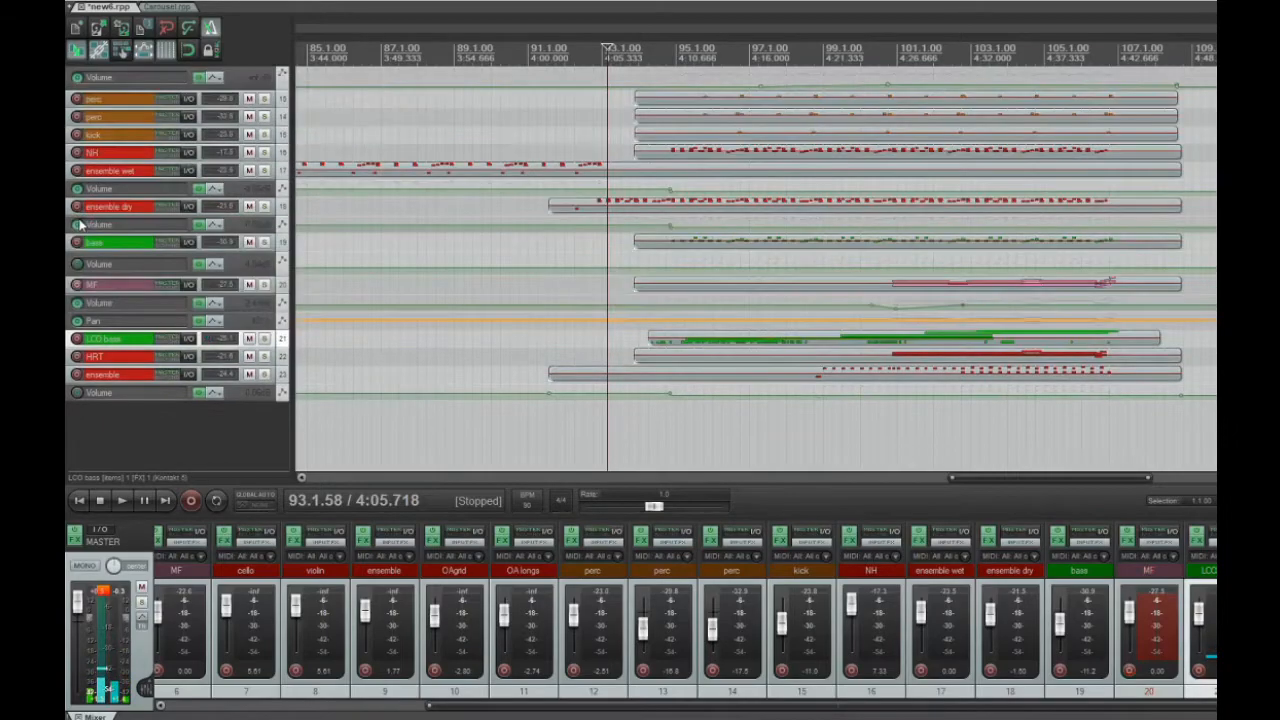
Solo ensemble track 23 and examine its item's notes from measure 99 in a maximized MIDI editor
left_click(265, 375)
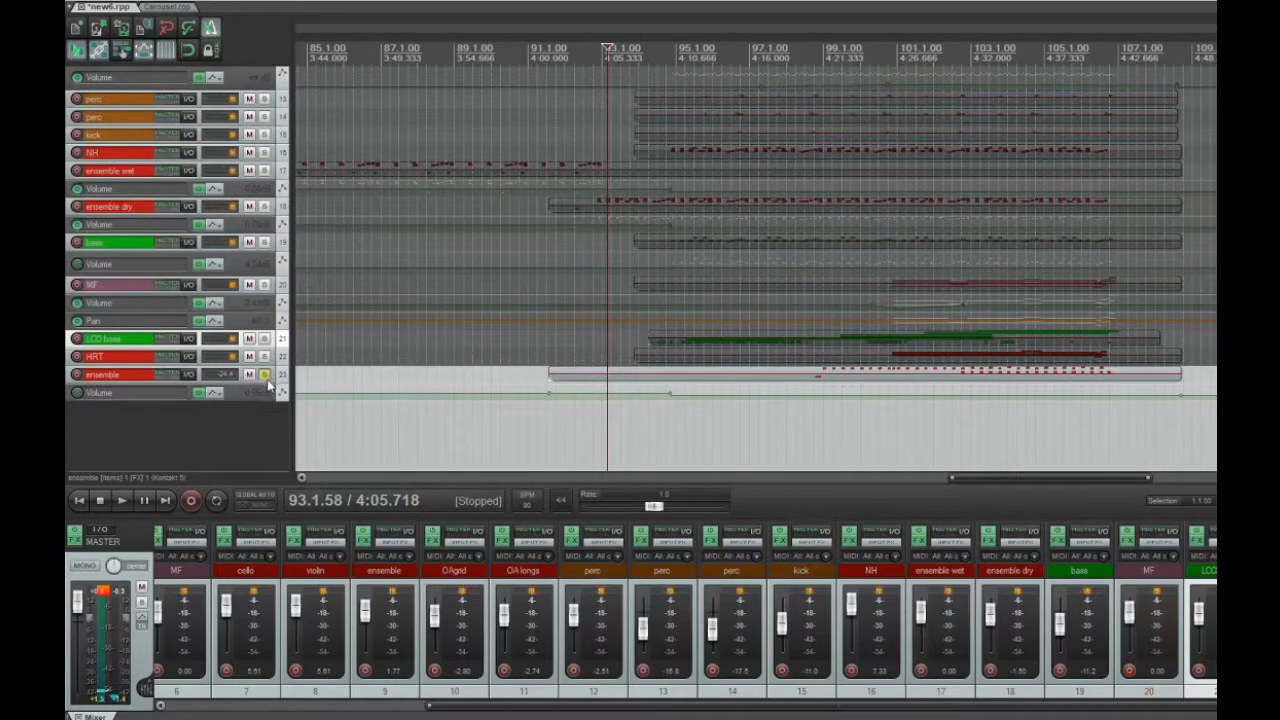
left_click(815, 373)
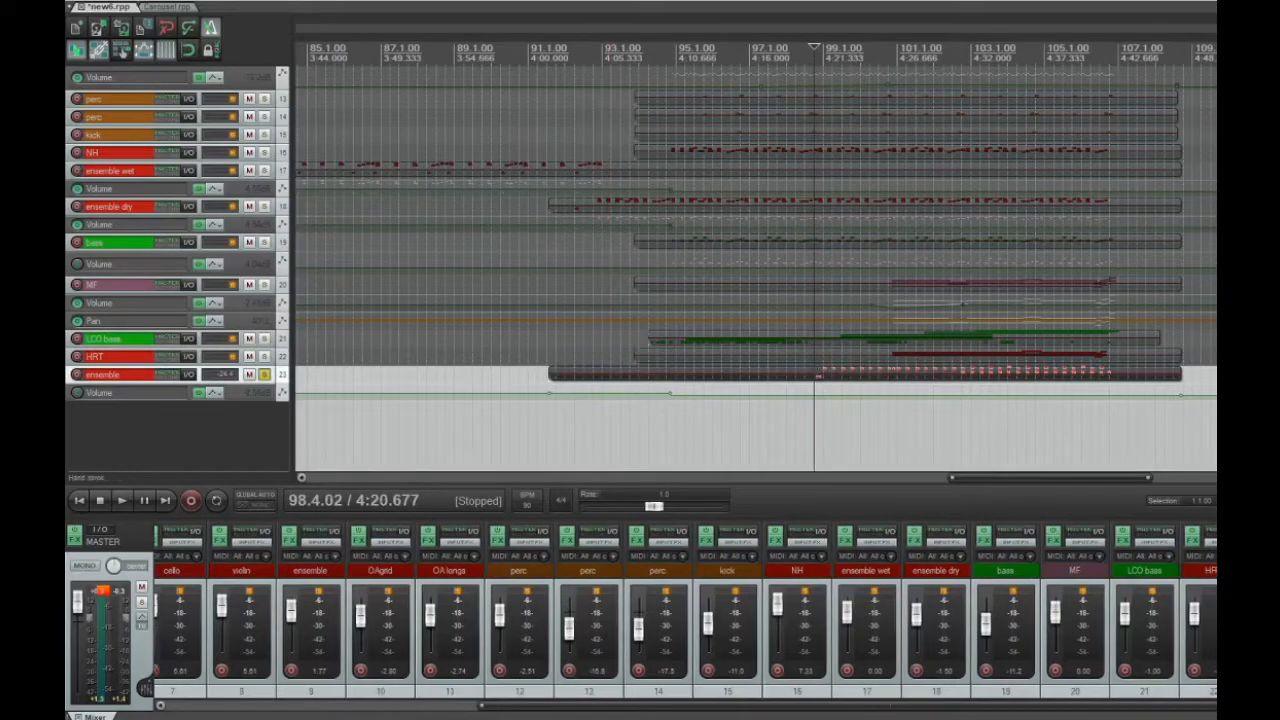
double_click(815, 373)
double_click(803, 43)
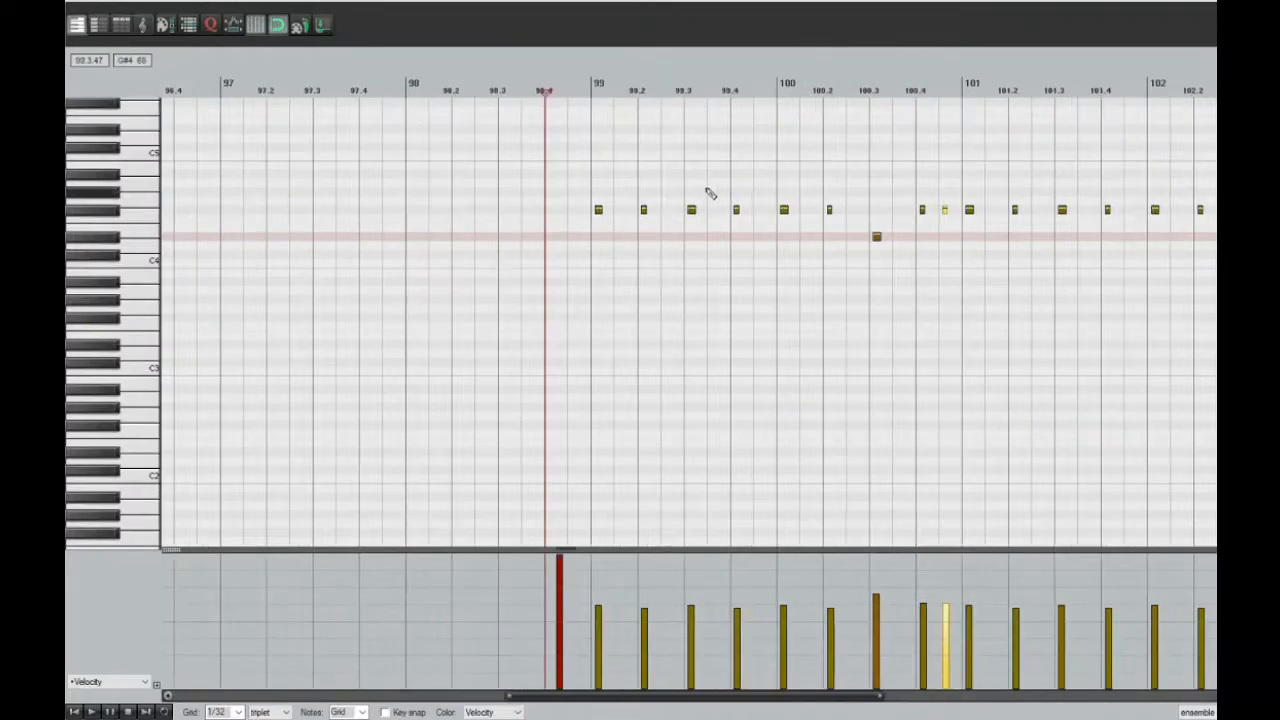
scroll(707, 190, "up", 2)
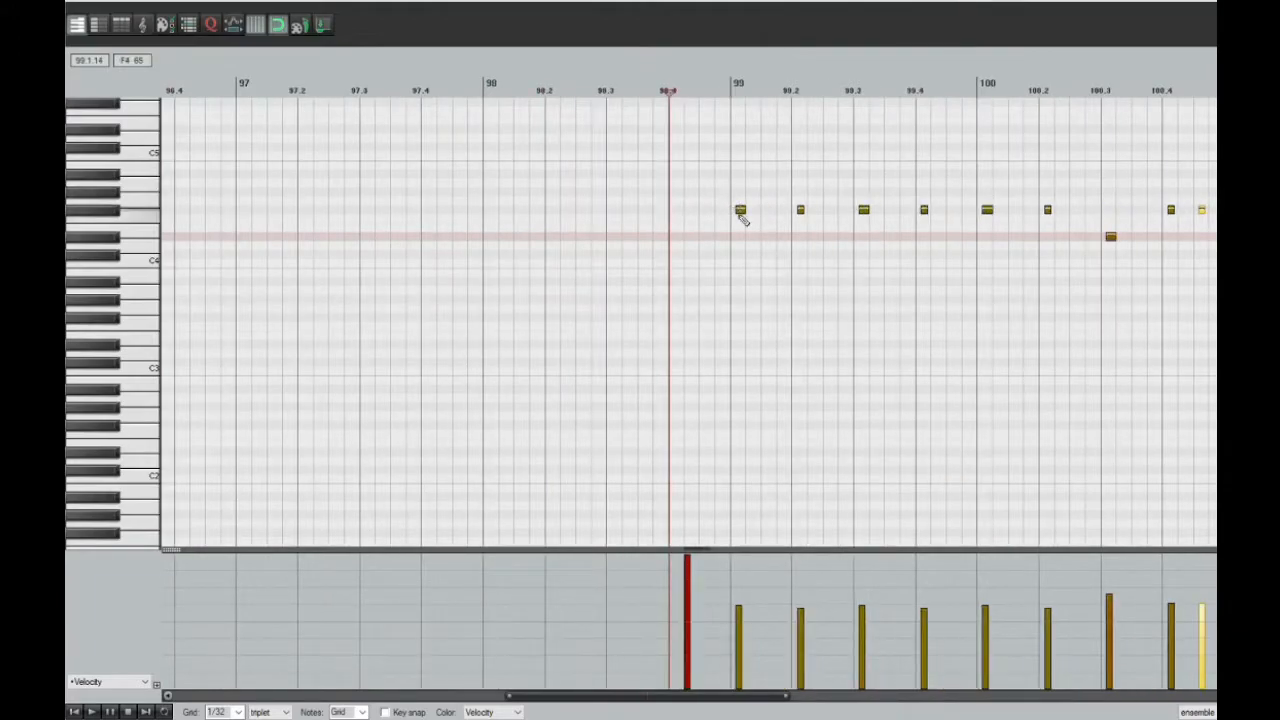
key("space")
key("space")
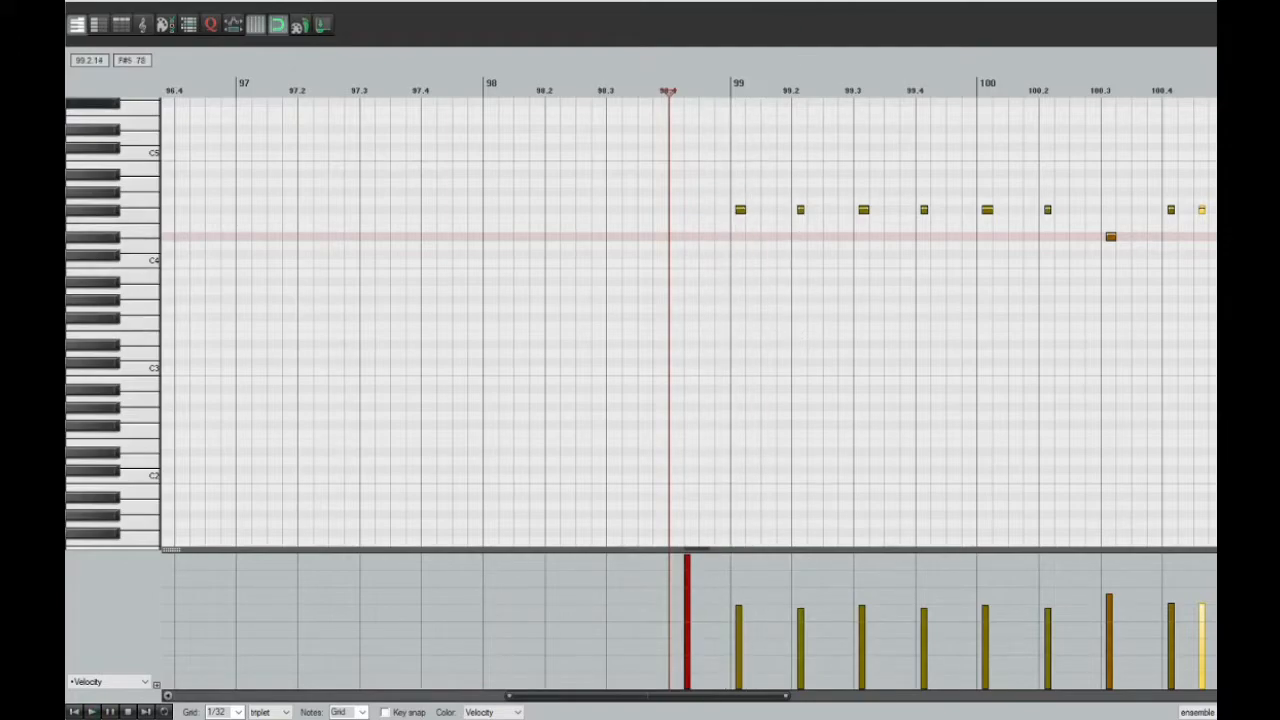
Add ensemble dry track 18 to the solo and show its notes around measures 92 to 95 in a second MIDI editor
left_click_drag(170, 0, 983, 120)
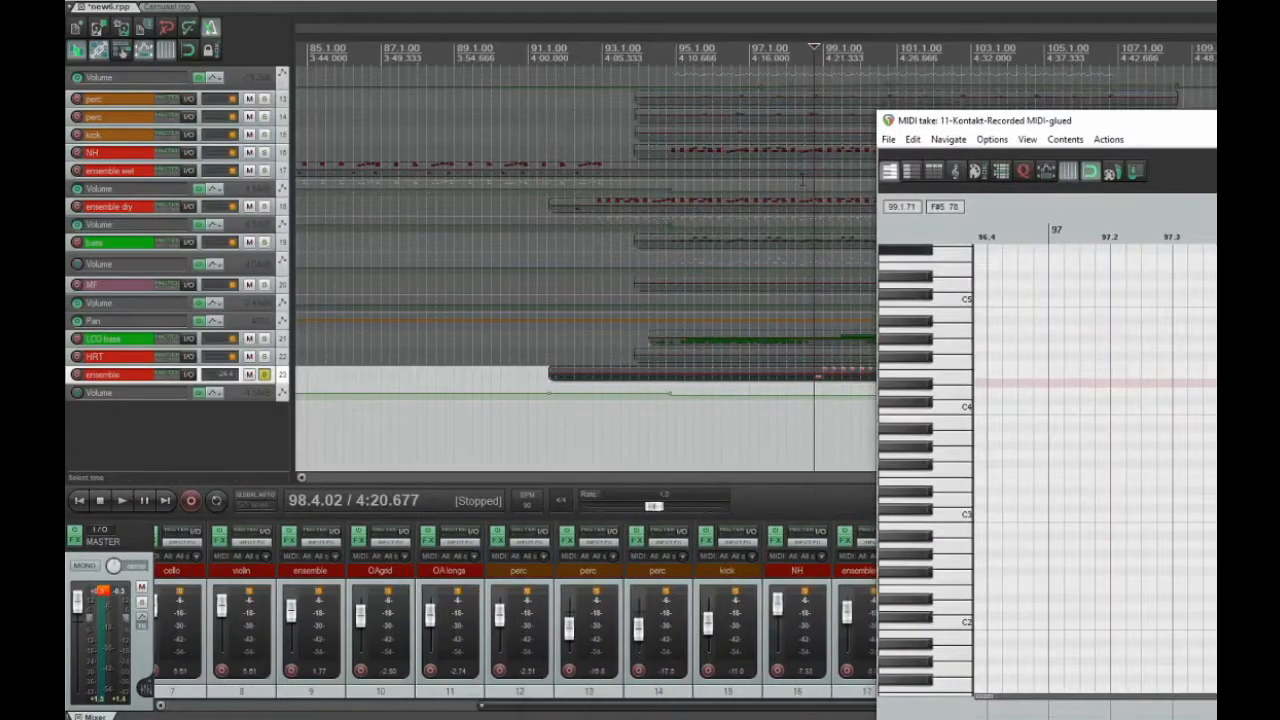
left_click(265, 206)
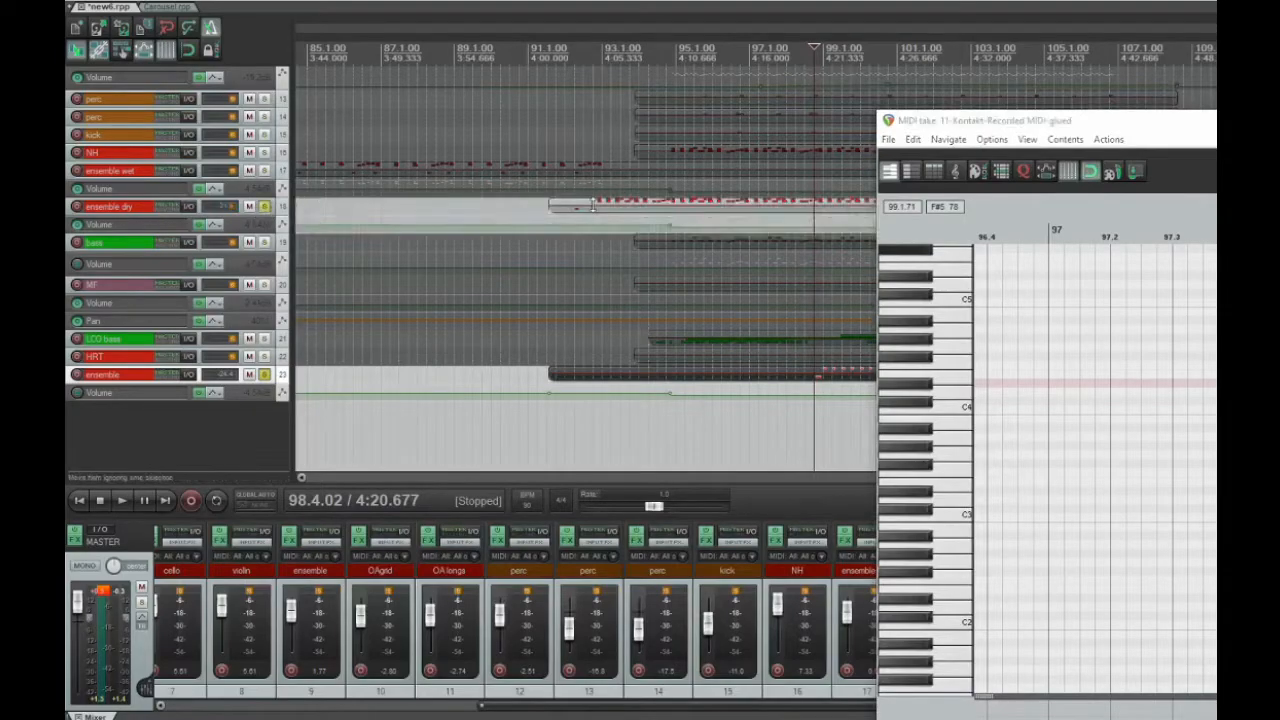
left_click(619, 208)
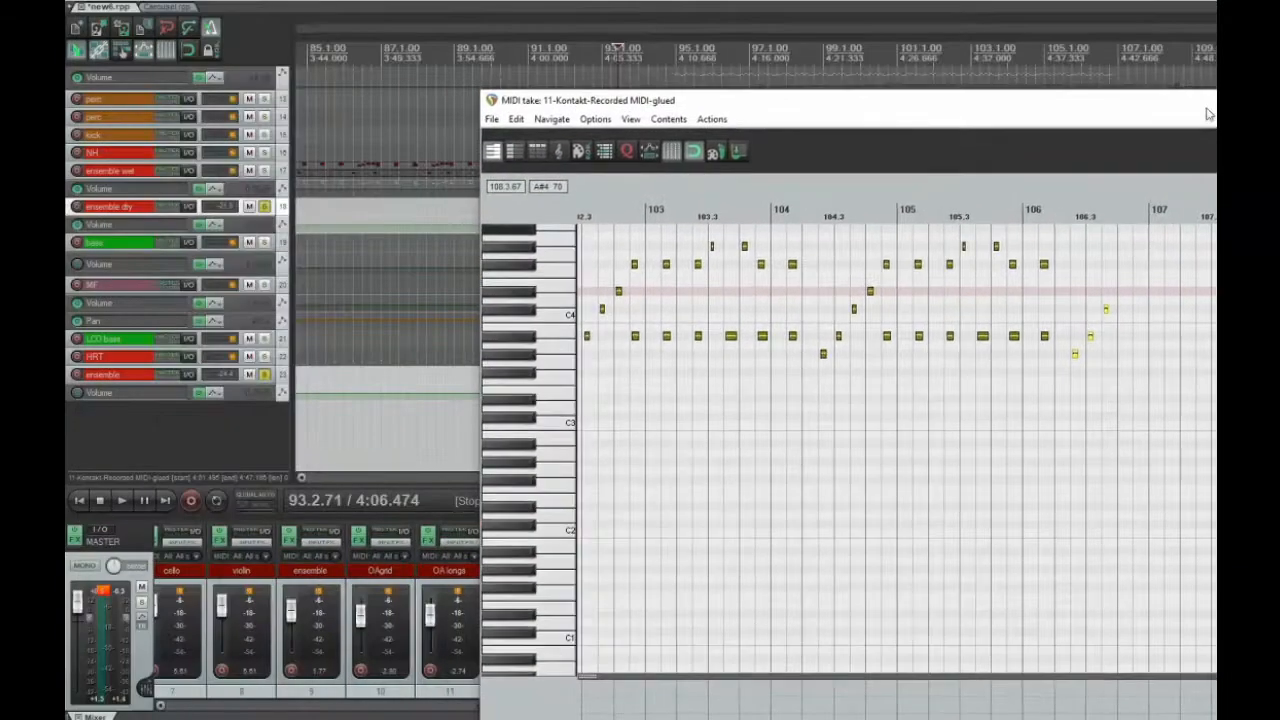
scroll(887, 325, "down", 4)
scroll(887, 325, "up", 2)
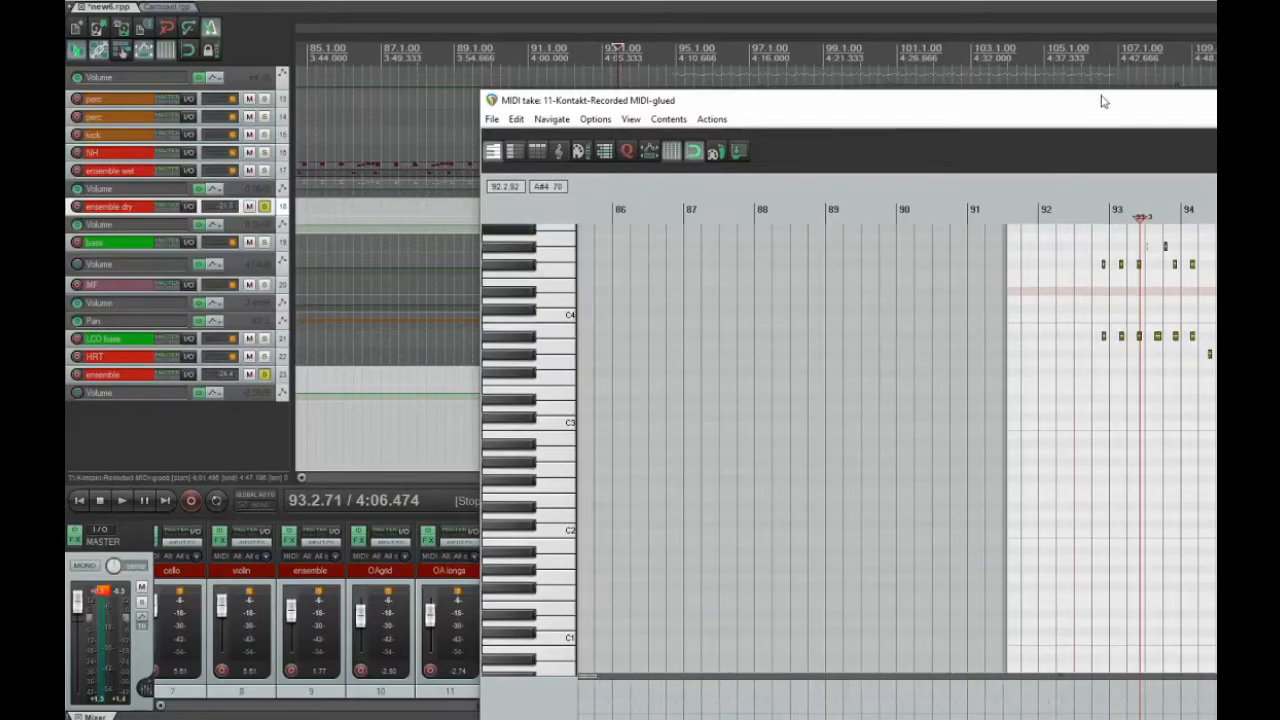
left_click_drag(1099, 103, 642, 68)
scroll(661, 198, "up", 5)
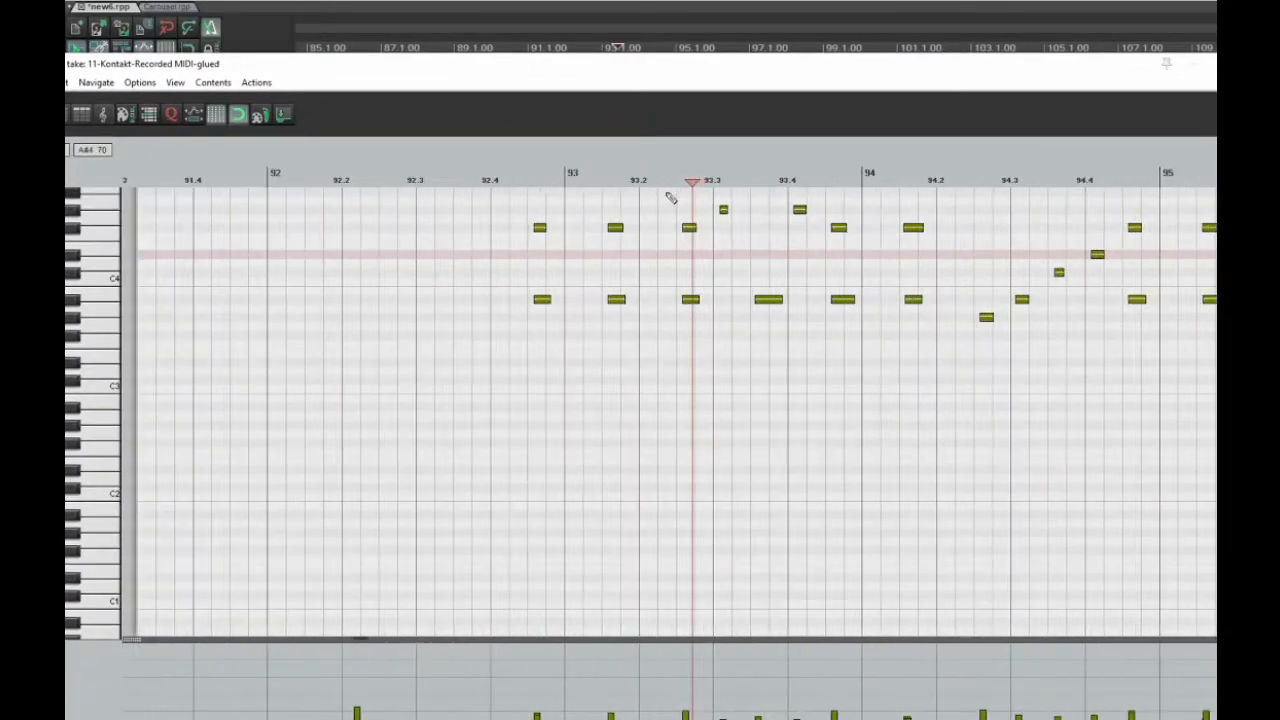
Arrange the ensemble item's MIDI editor below the ensemble dry editor to compare both note patterns
left_click_drag(1279, 138, 670, 284)
left_click(734, 384)
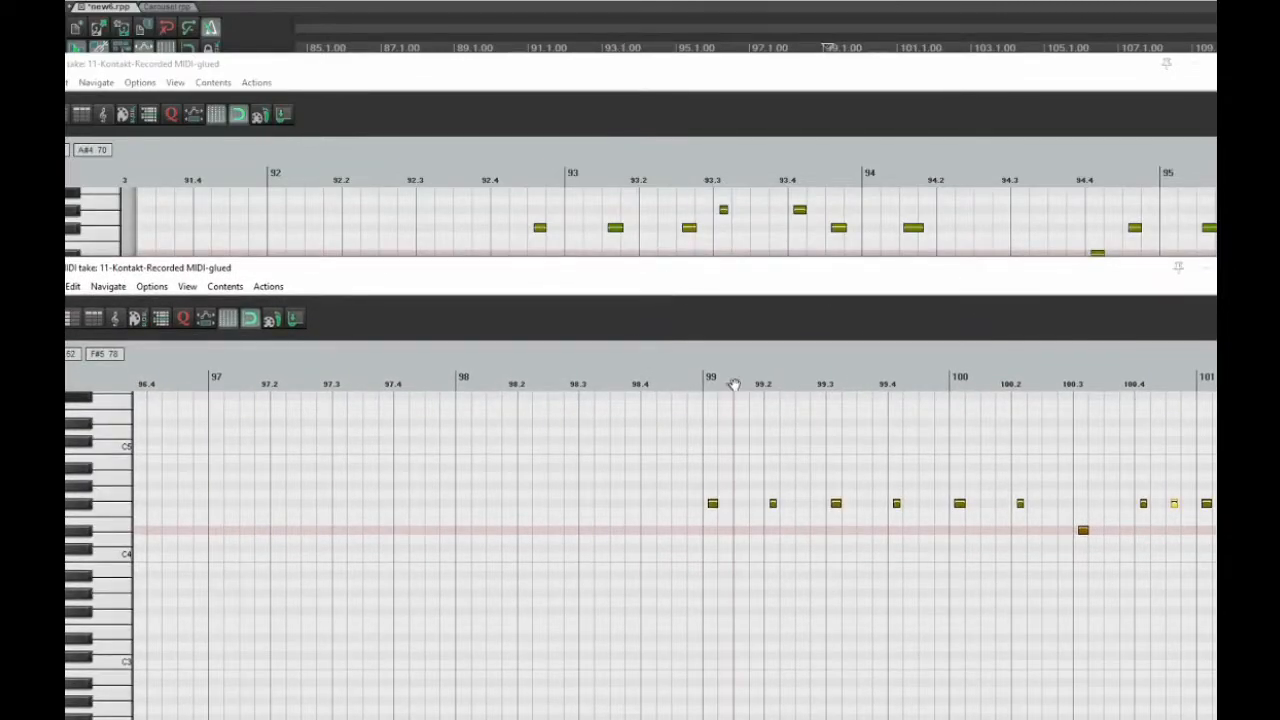
left_click_drag(757, 279, 763, 440)
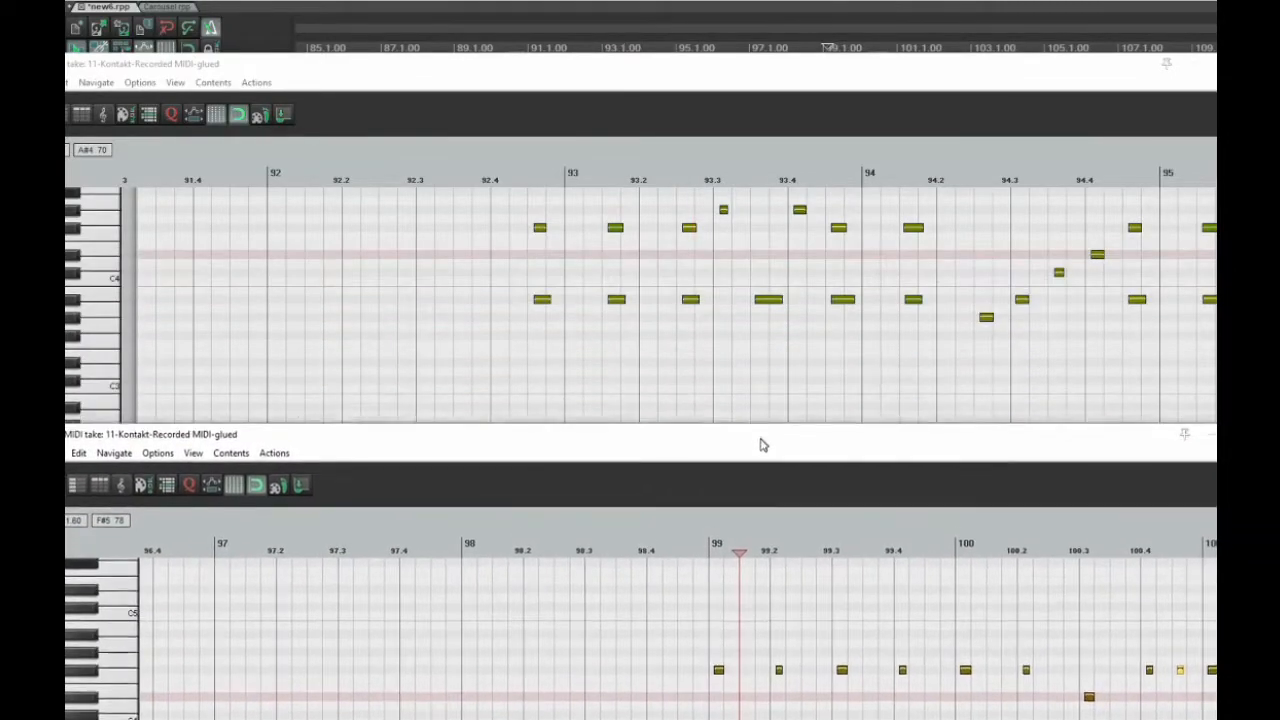
Select the two ensemble dry notes that start just before measure 99
scroll(830, 250, "down", 4)
scroll(826, 268, "up", 6)
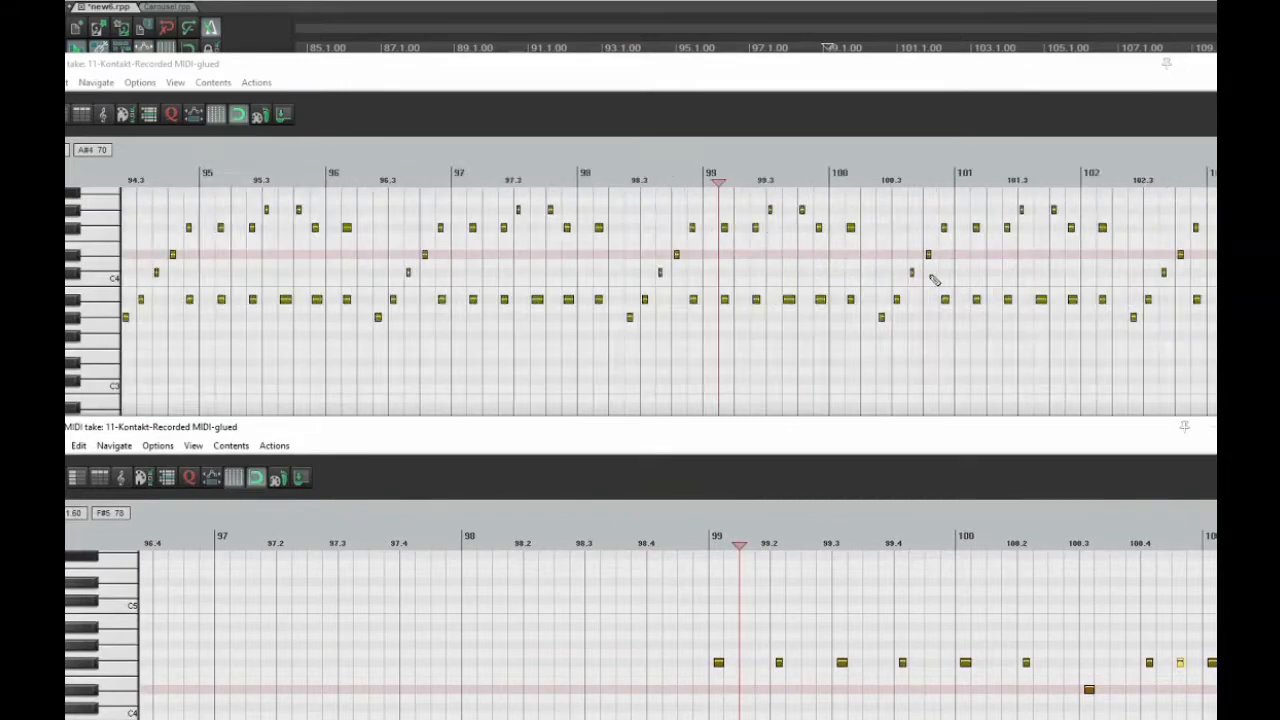
scroll(681, 275, "down", 1)
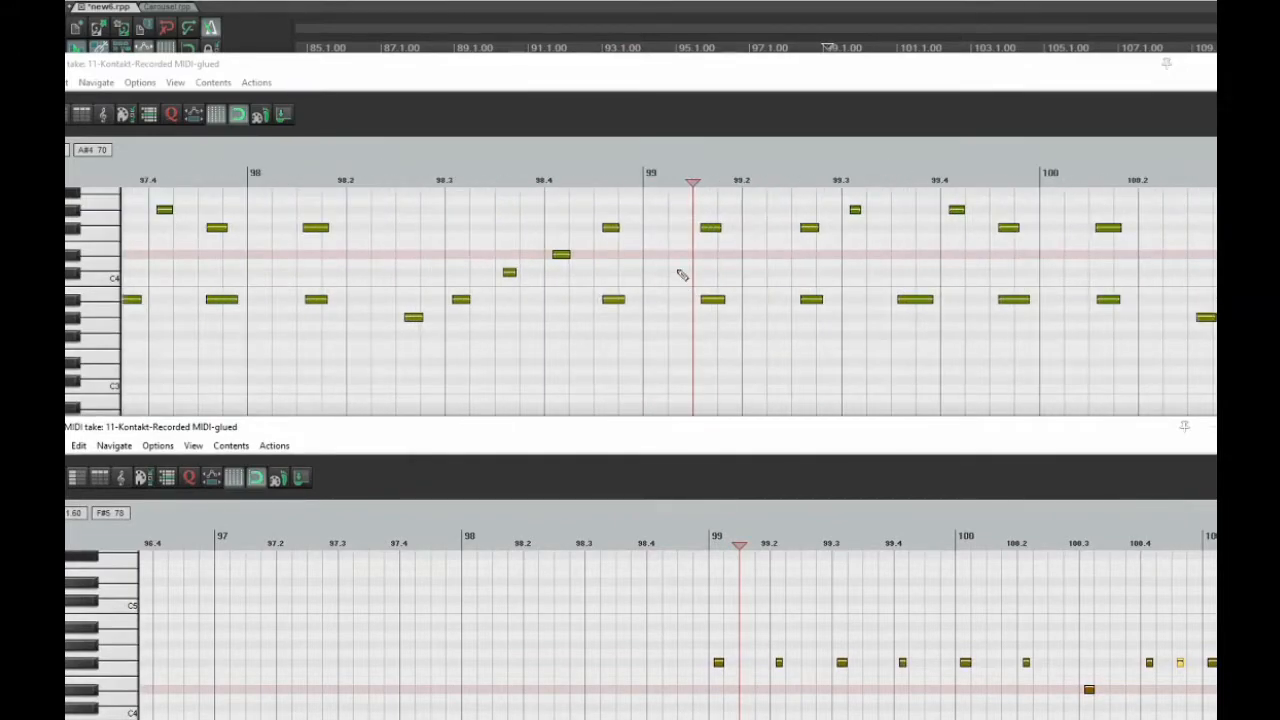
left_click_drag(620, 205, 606, 353)
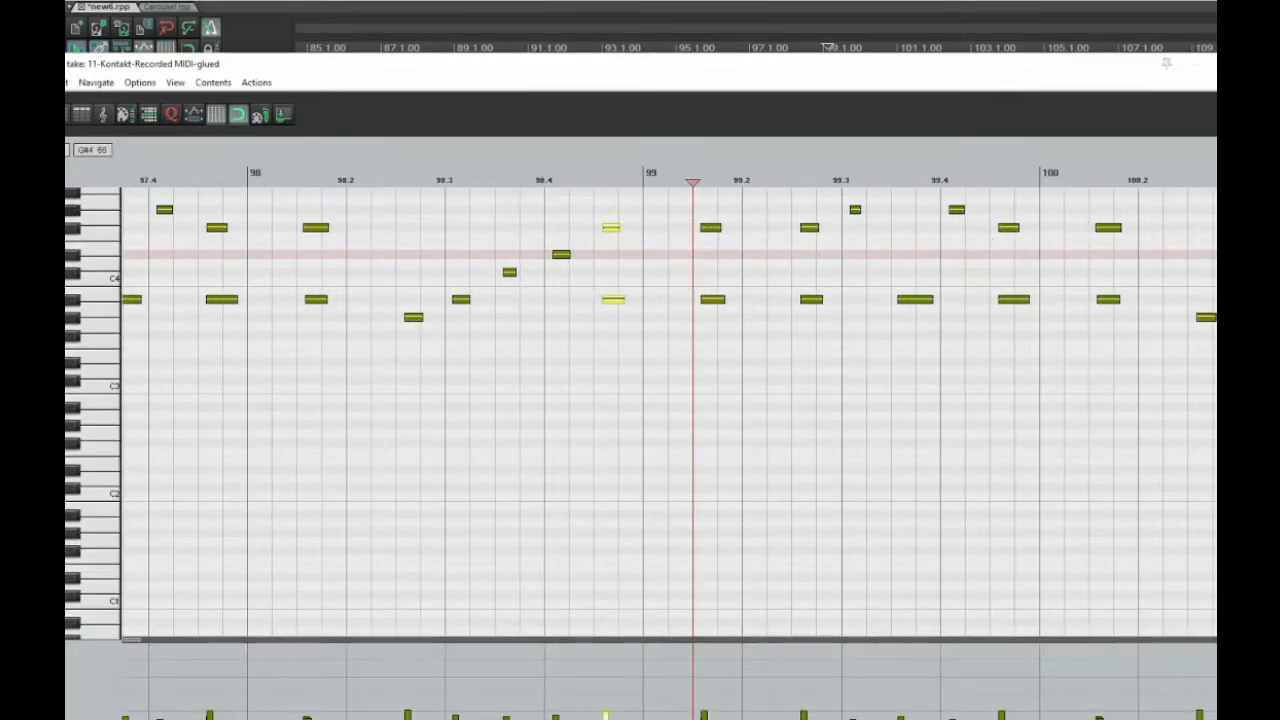
Uncover the track list beside the ensemble dry editor and briefly play from 98.4.47
left_click_drag(1080, 72, 1279, 130)
left_click(940, 230)
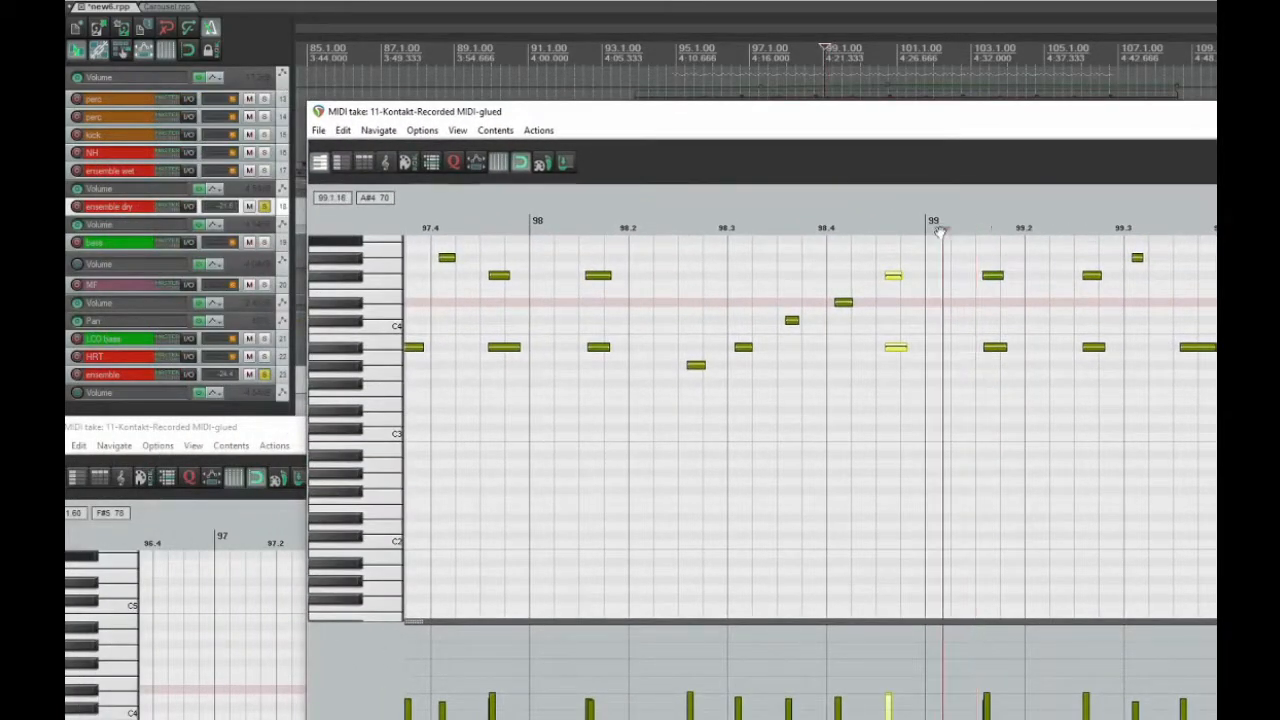
left_click(875, 226)
key("space")
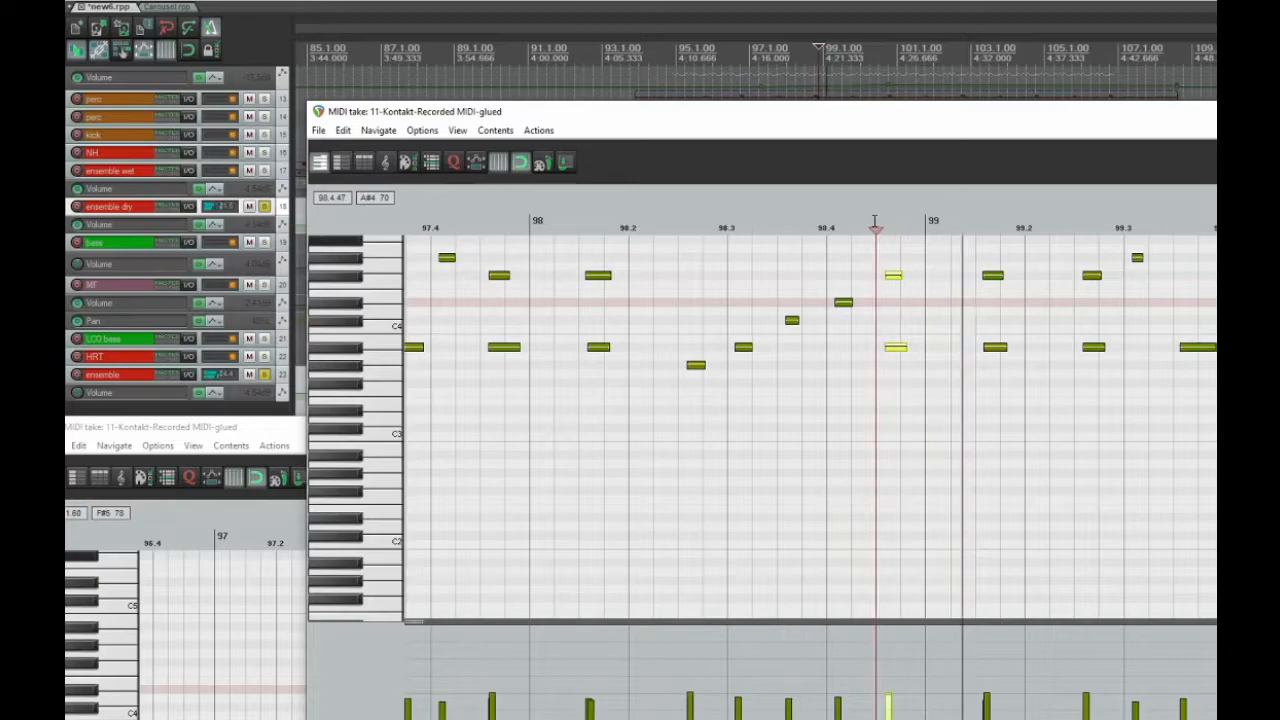
key("space")
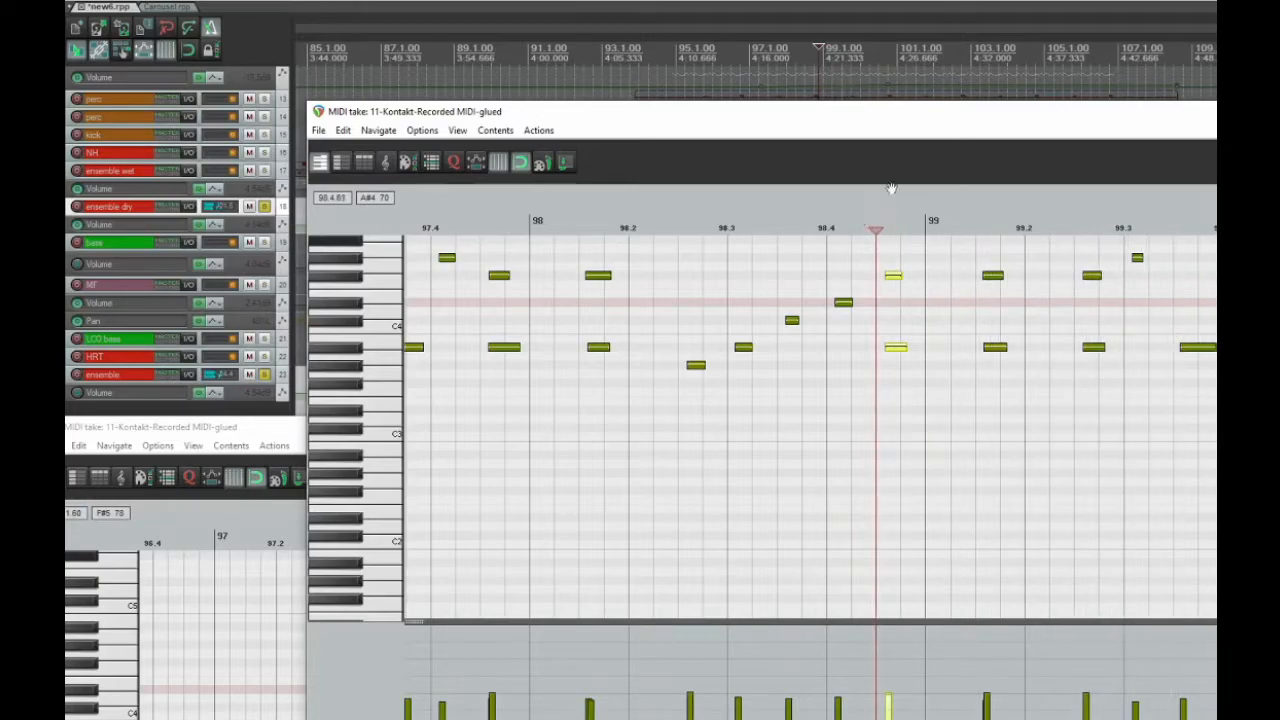
Compare where the ensemble and ensemble dry patterns start, bringing each editor forward and placing the cursor at the ensemble's first note in measure 99
left_click(290, 404)
left_click_drag(267, 422, 328, 350)
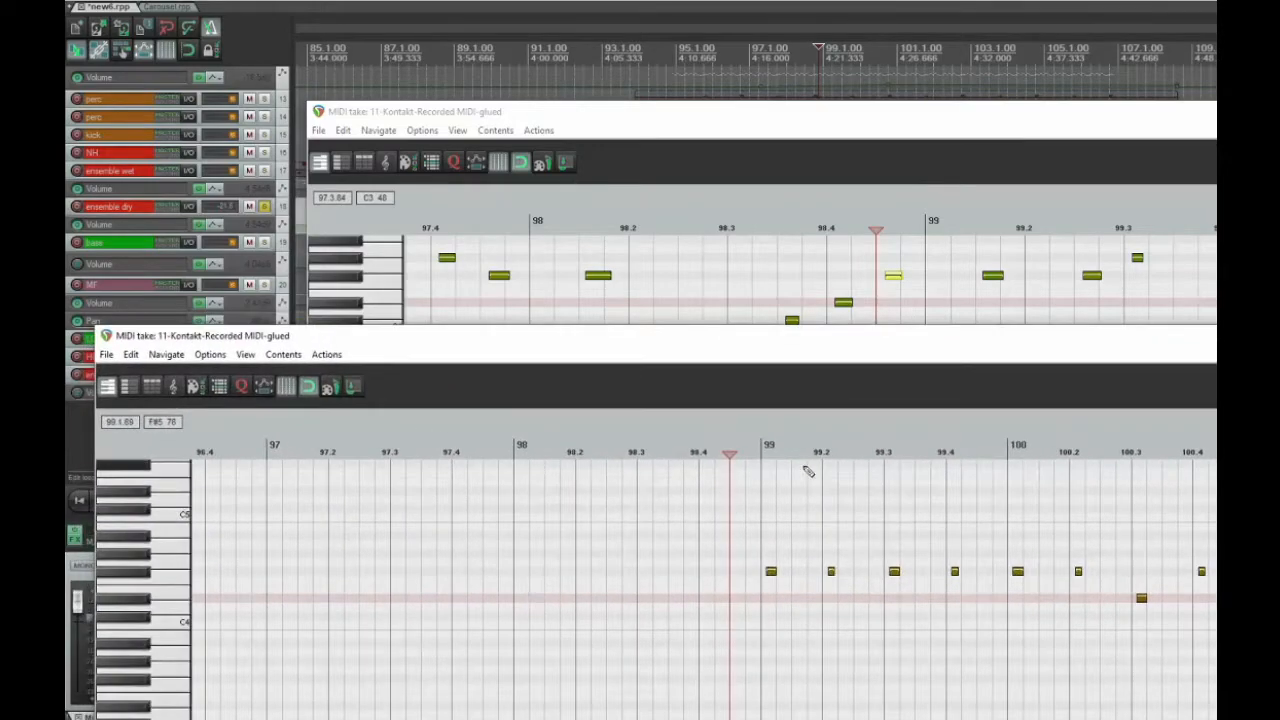
left_click(885, 229)
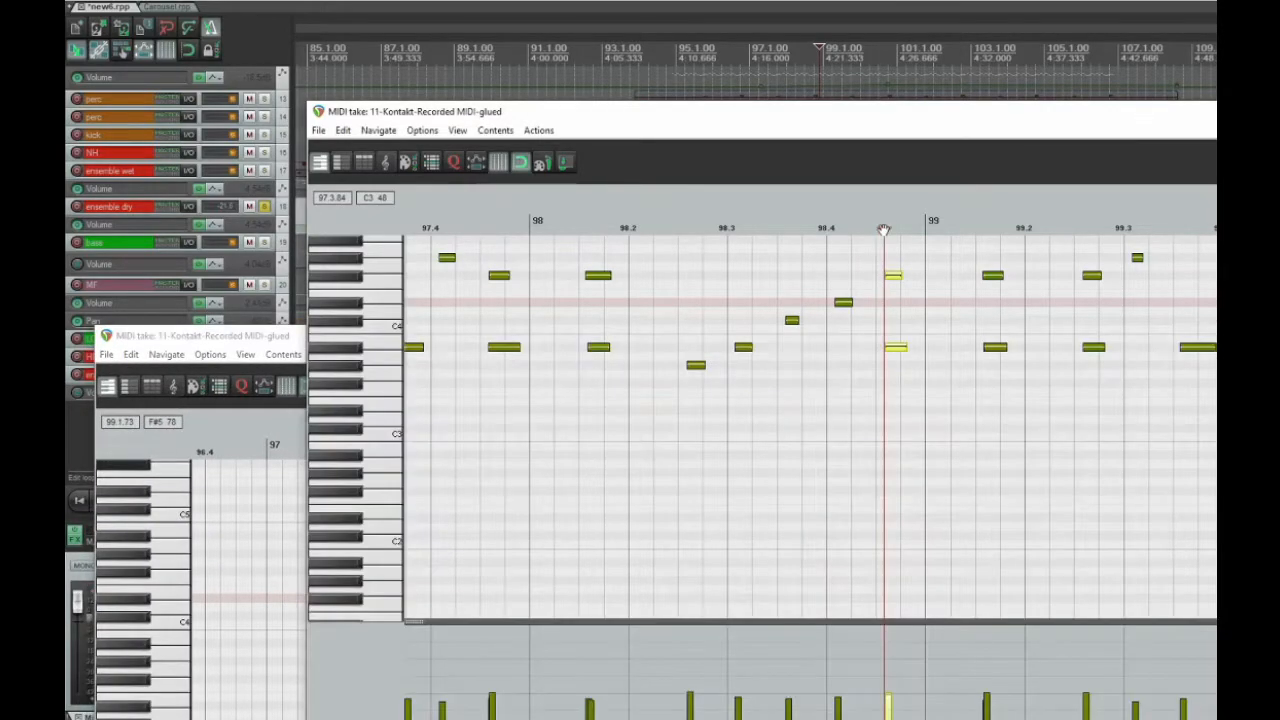
left_click(230, 342)
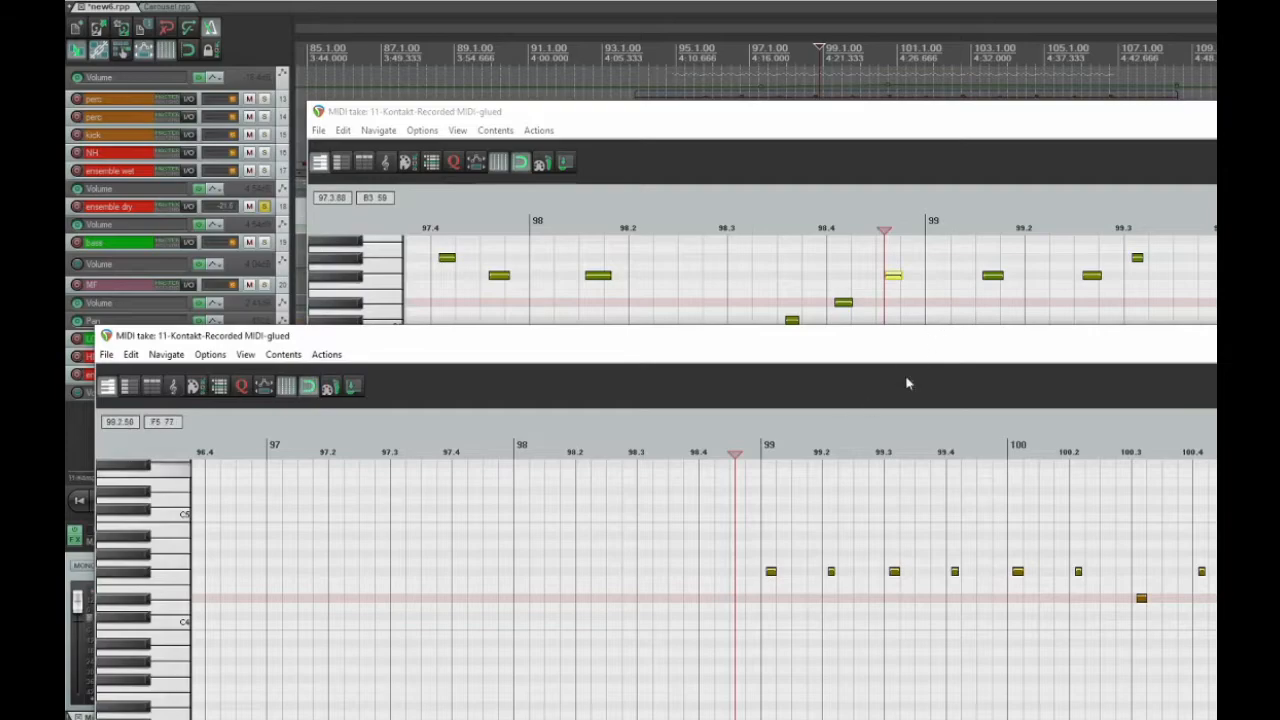
left_click_drag(735, 454, 767, 454)
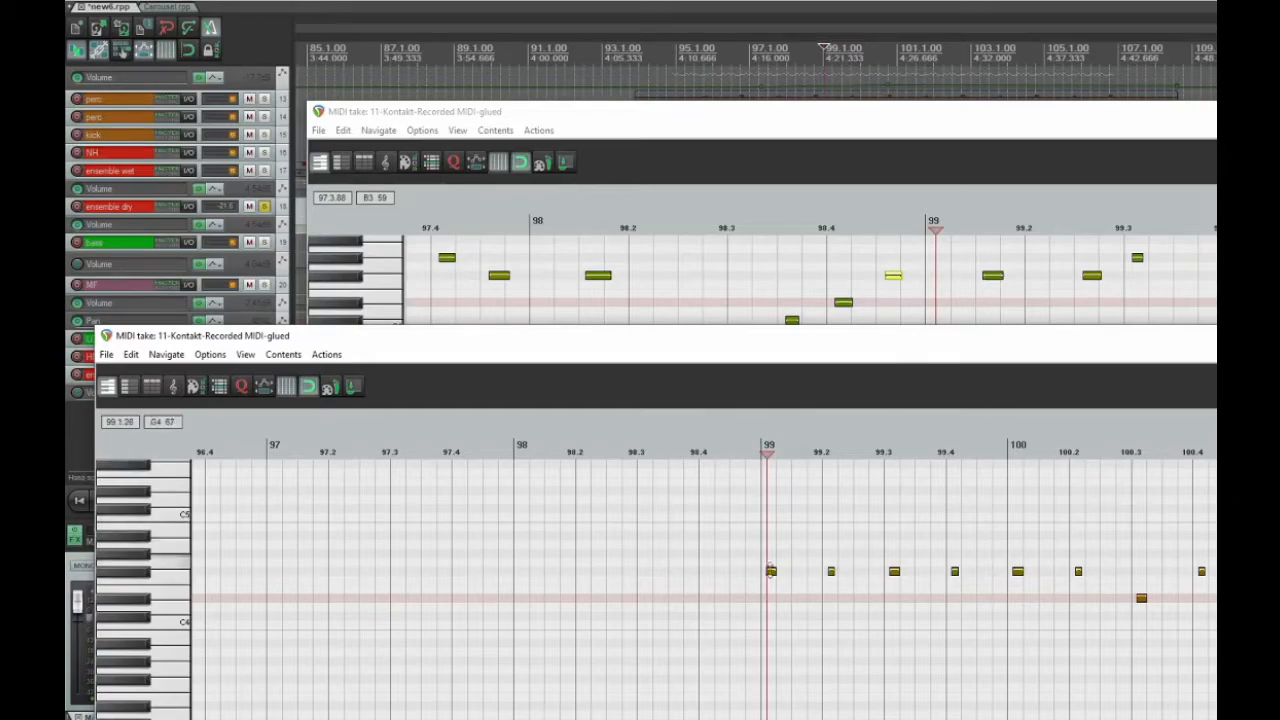
Play both ensemble parts together from 98.4.33, and close both MIDI editors
left_click(739, 454)
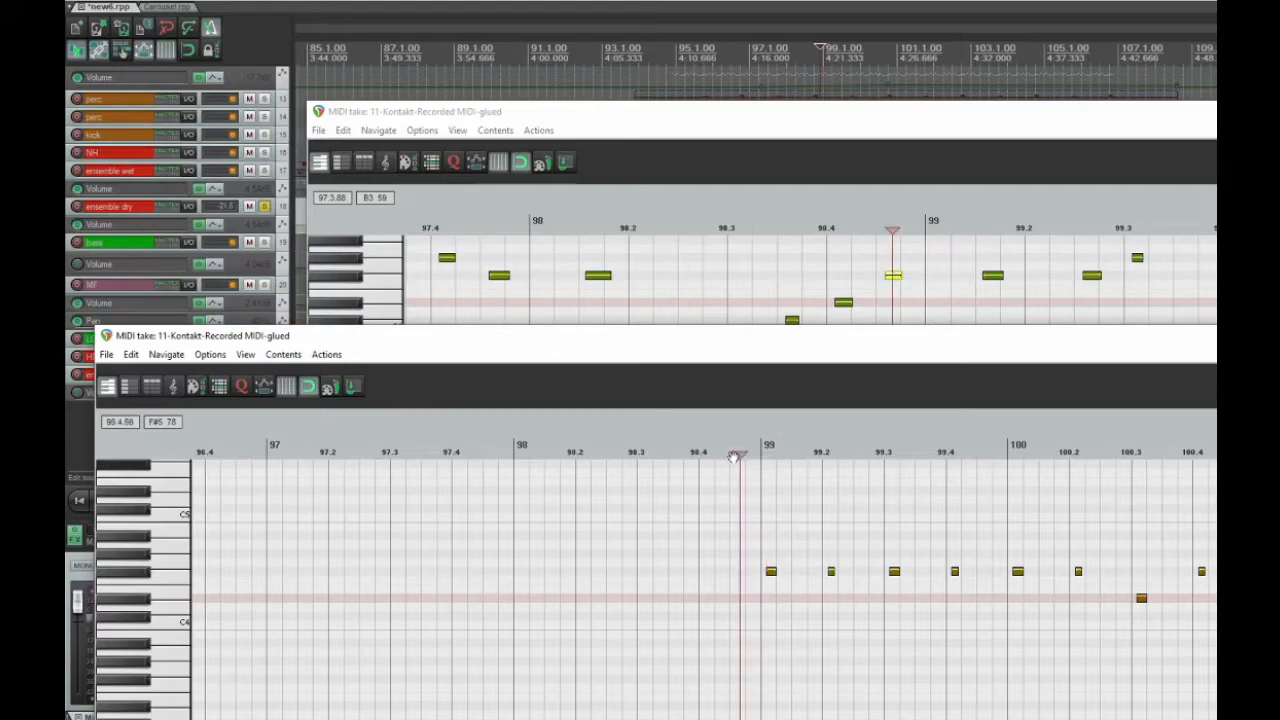
left_click(718, 455)
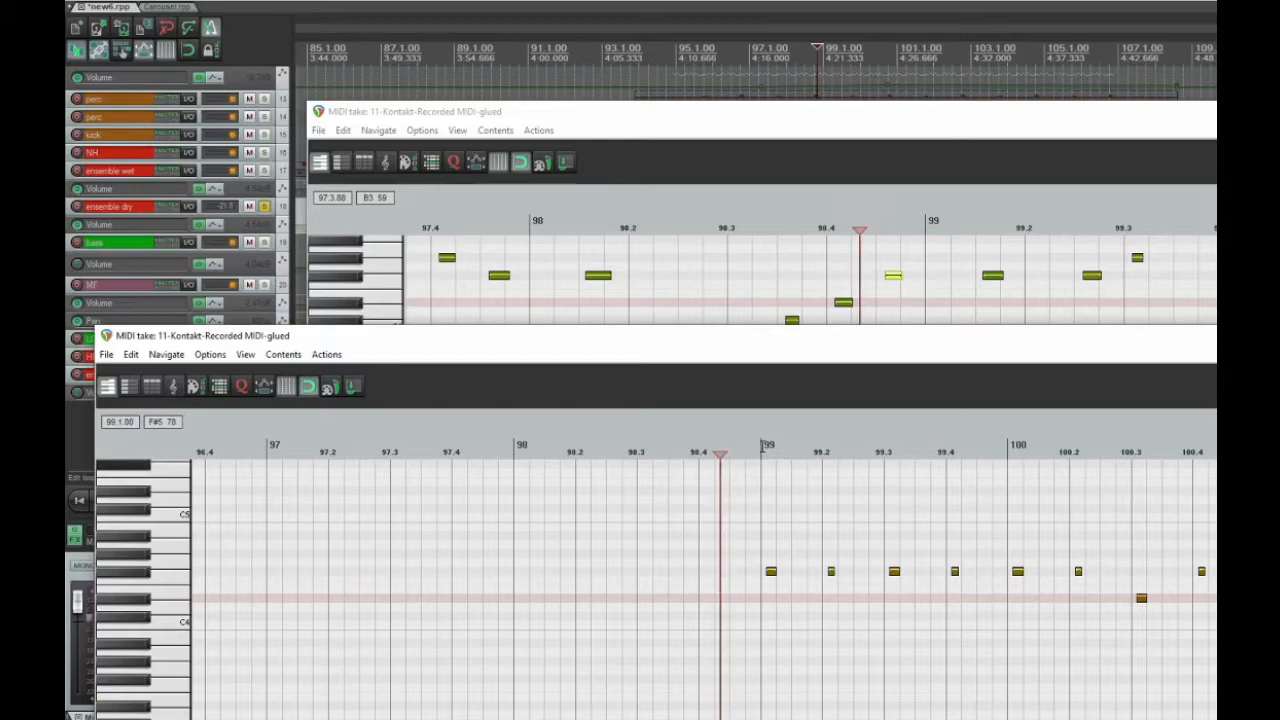
key("space")
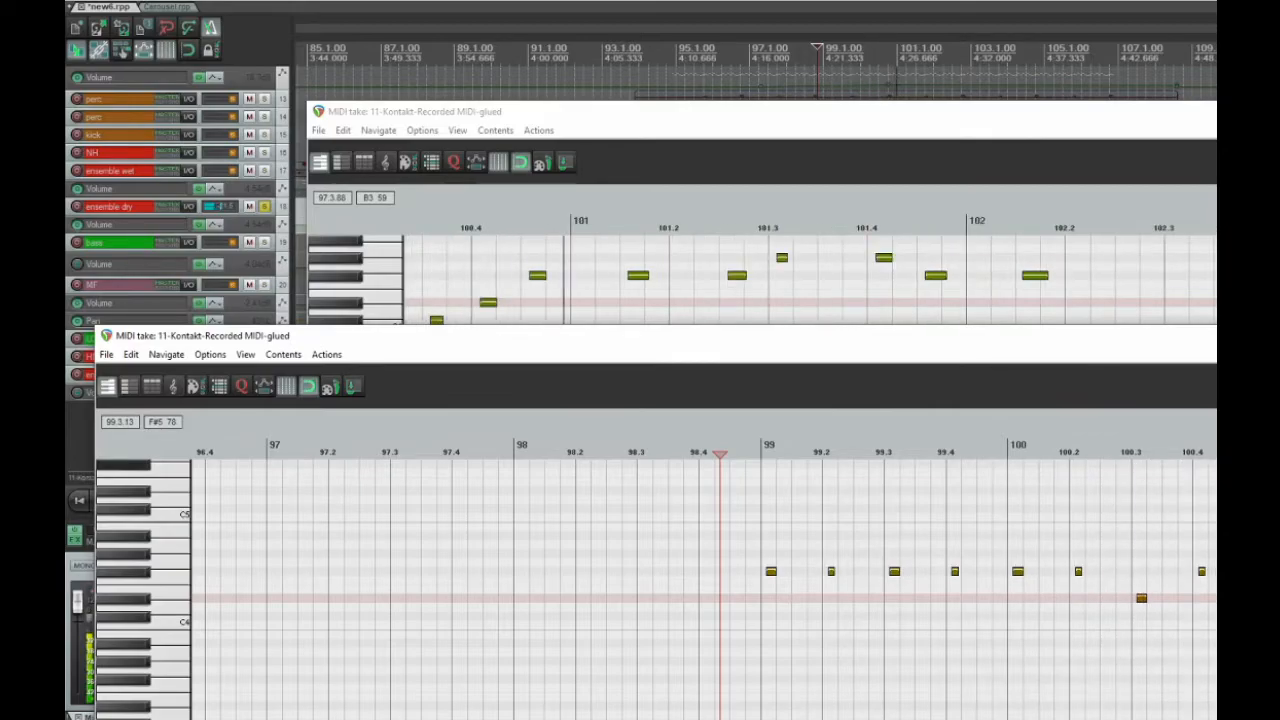
key("Escape")
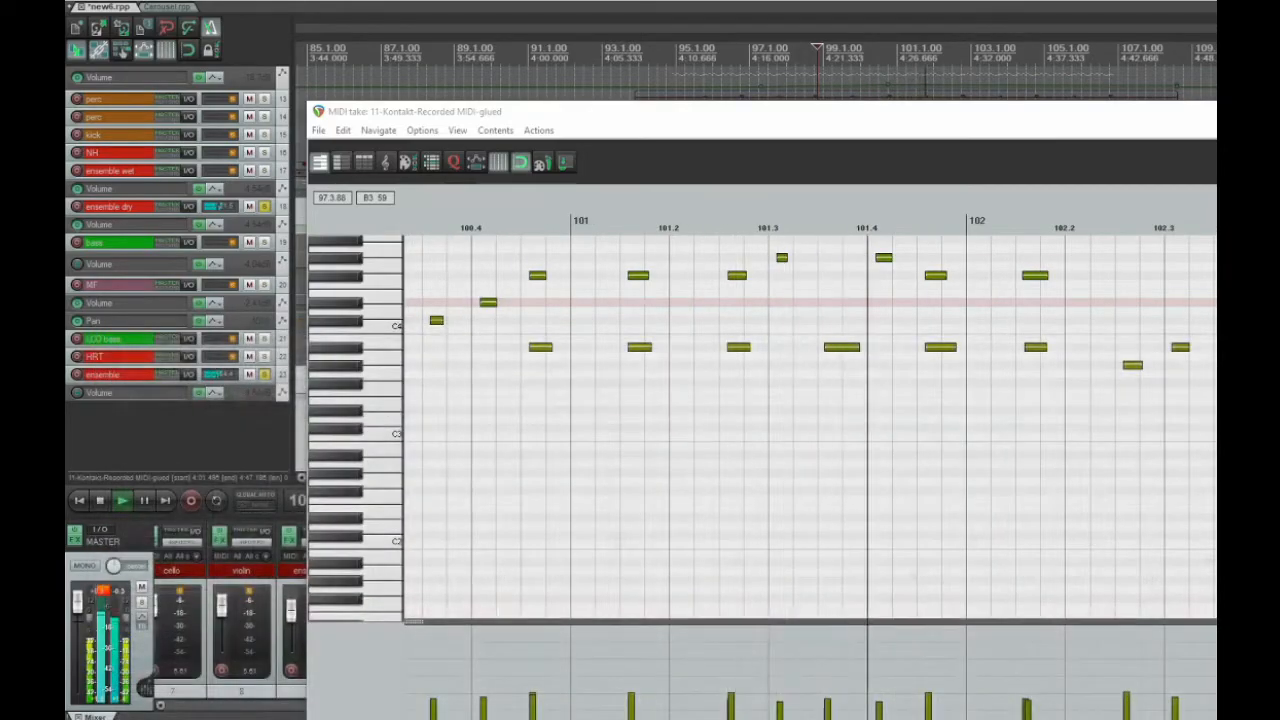
key("Escape")
key("space")
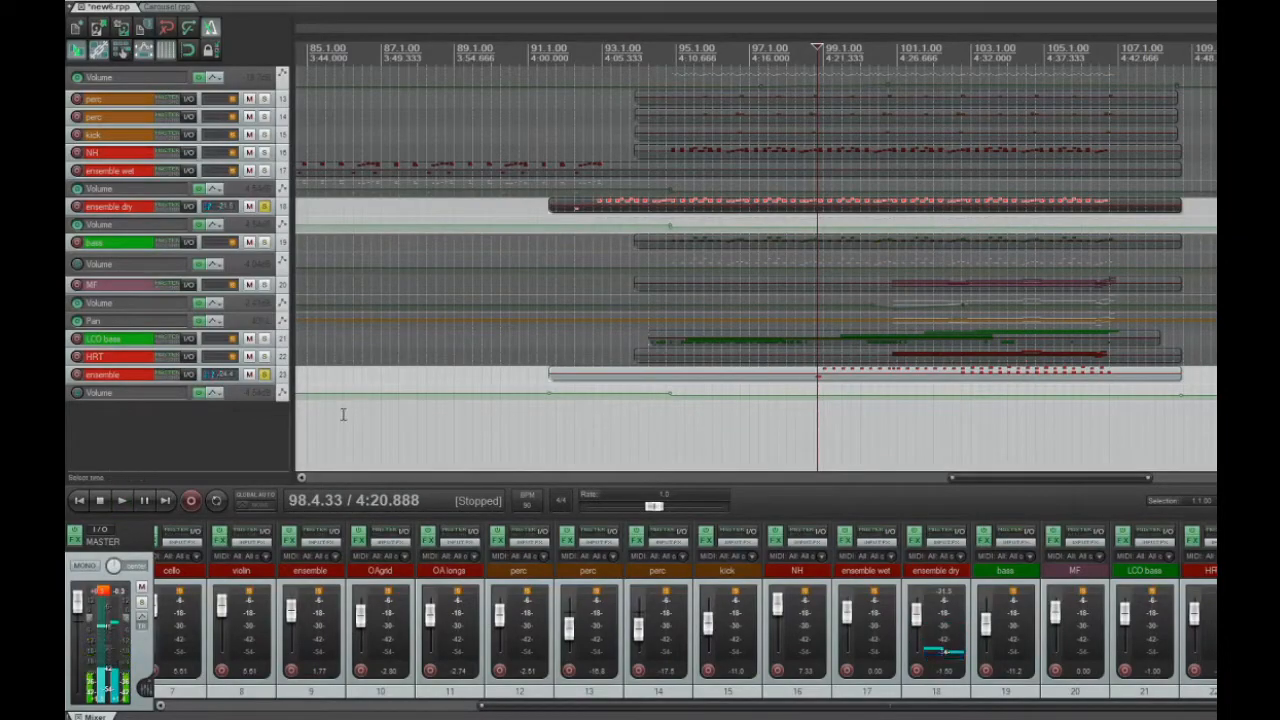
Solo only HRT track 22, arm it and inspect its Rhythmic Texture Designer instrument in Kontakt
left_click(264, 374)
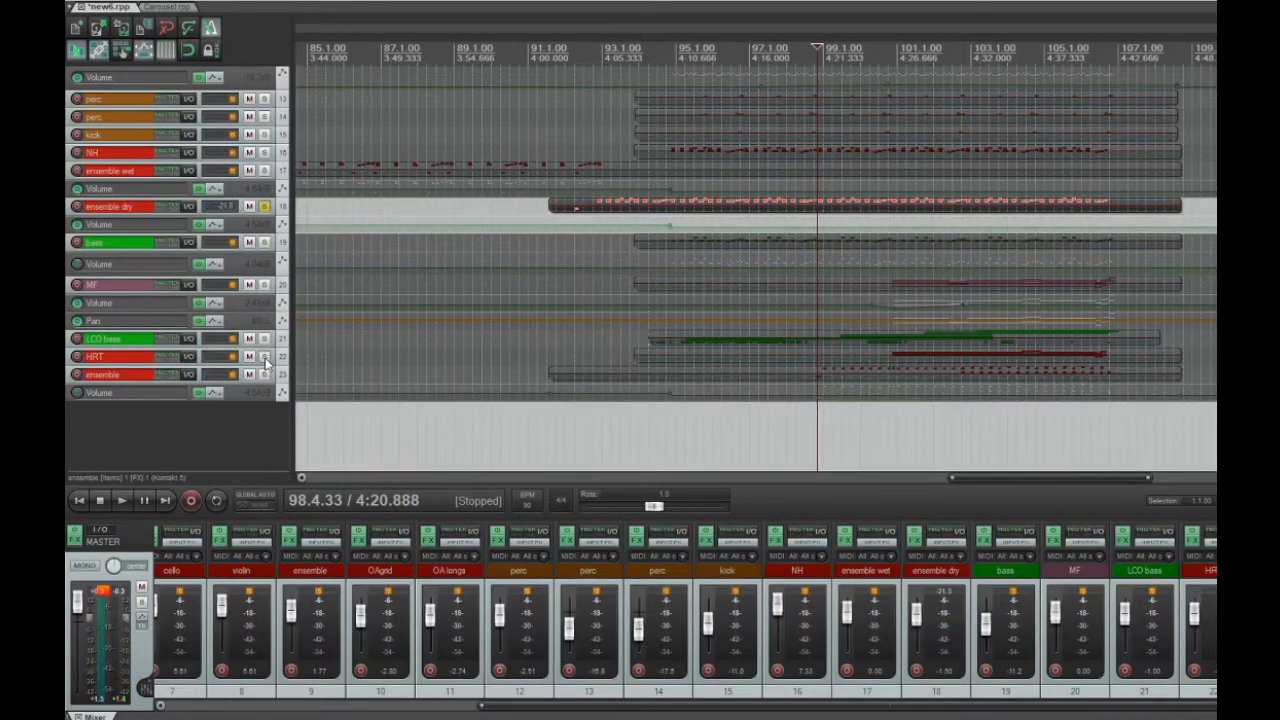
left_click(264, 357)
left_click(264, 206)
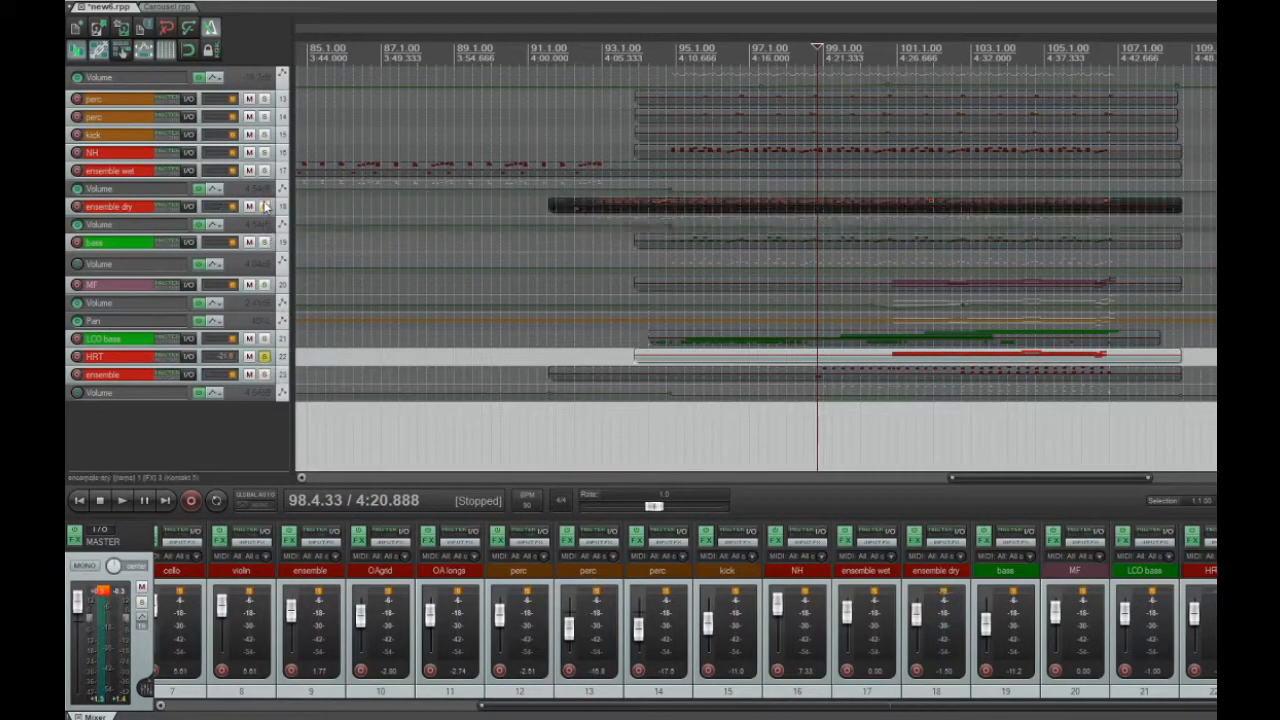
left_click(77, 366)
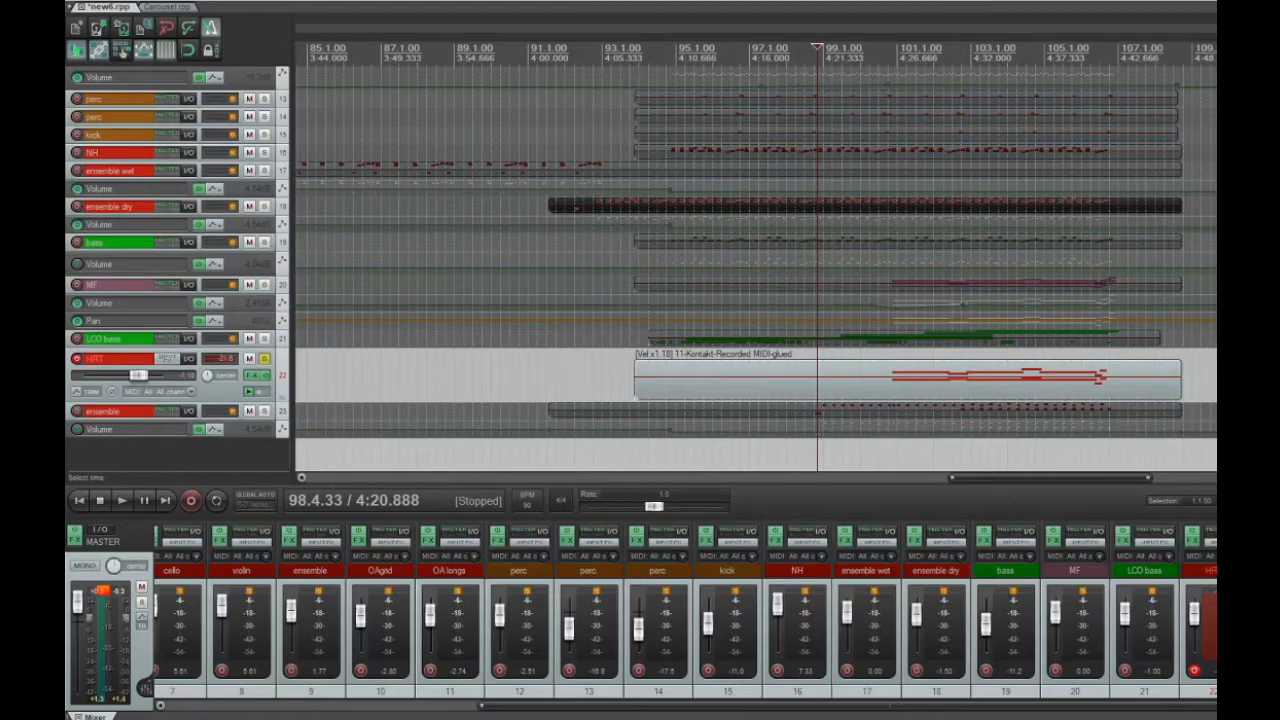
left_click_drag(1216, 88, 546, 57)
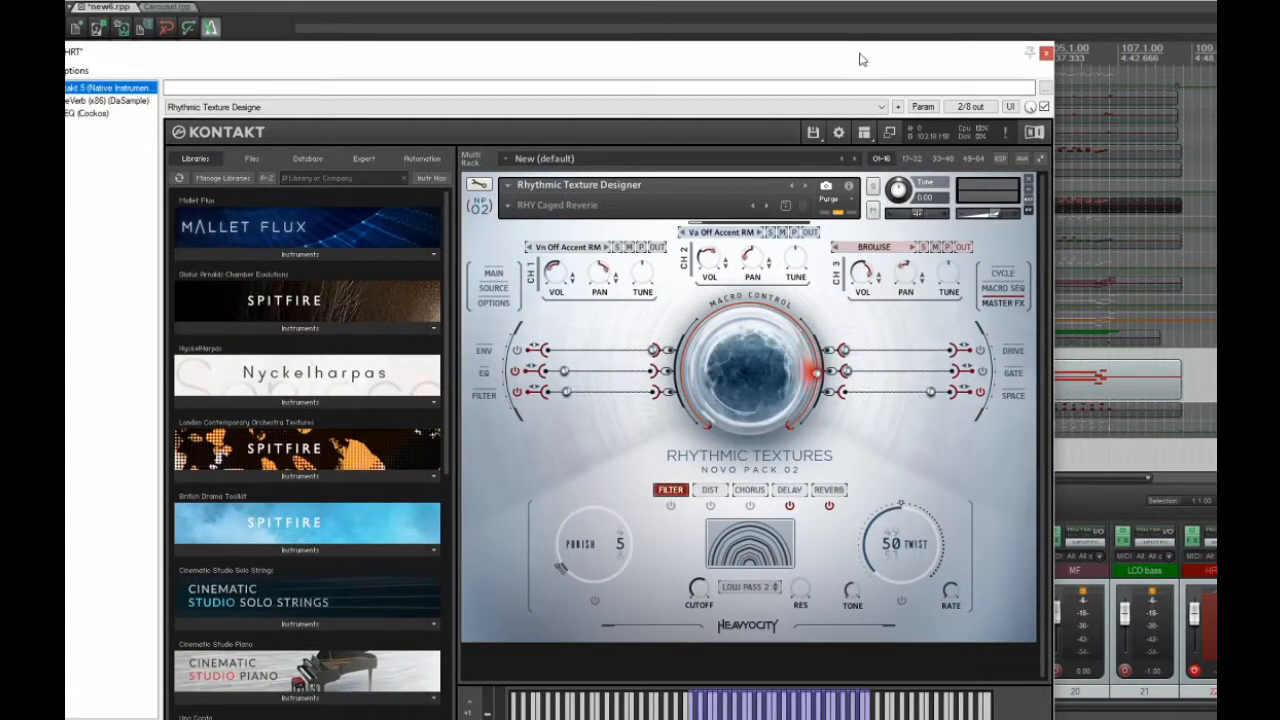
left_click(1046, 54)
Play the HRT part from 100.3.87, and remove the track's solo and record arming
left_click(887, 457)
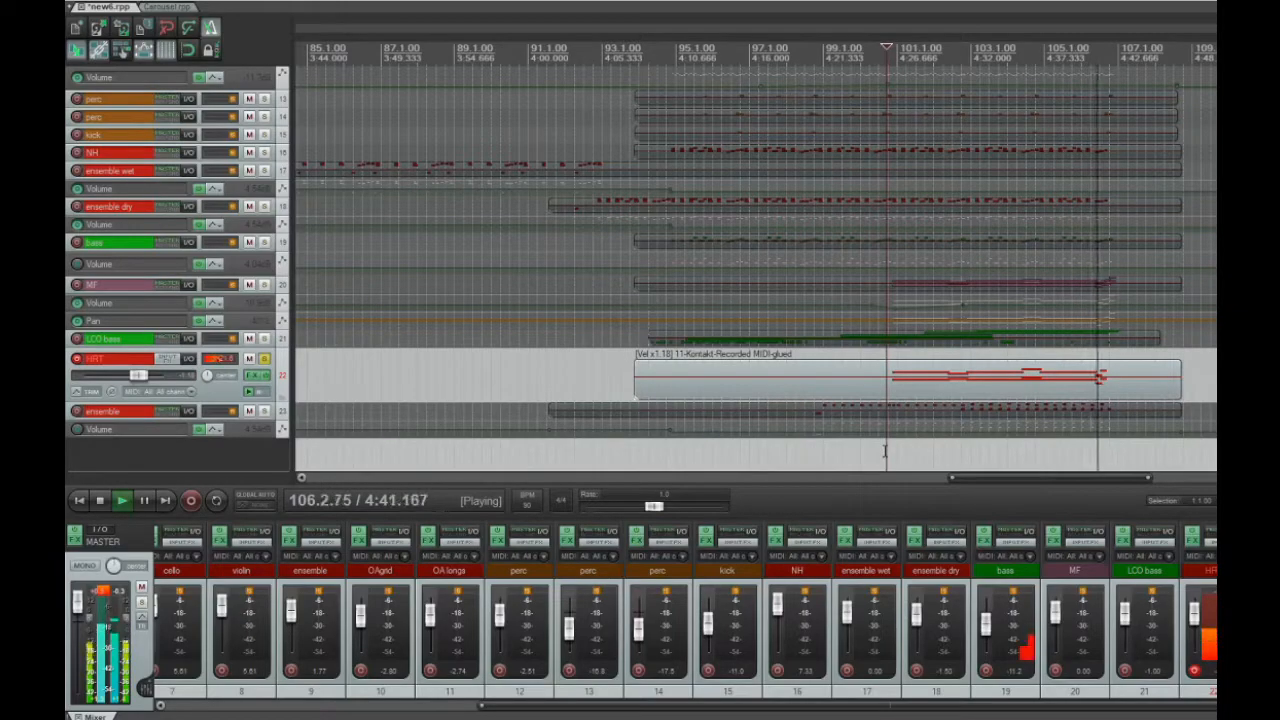
key("space")
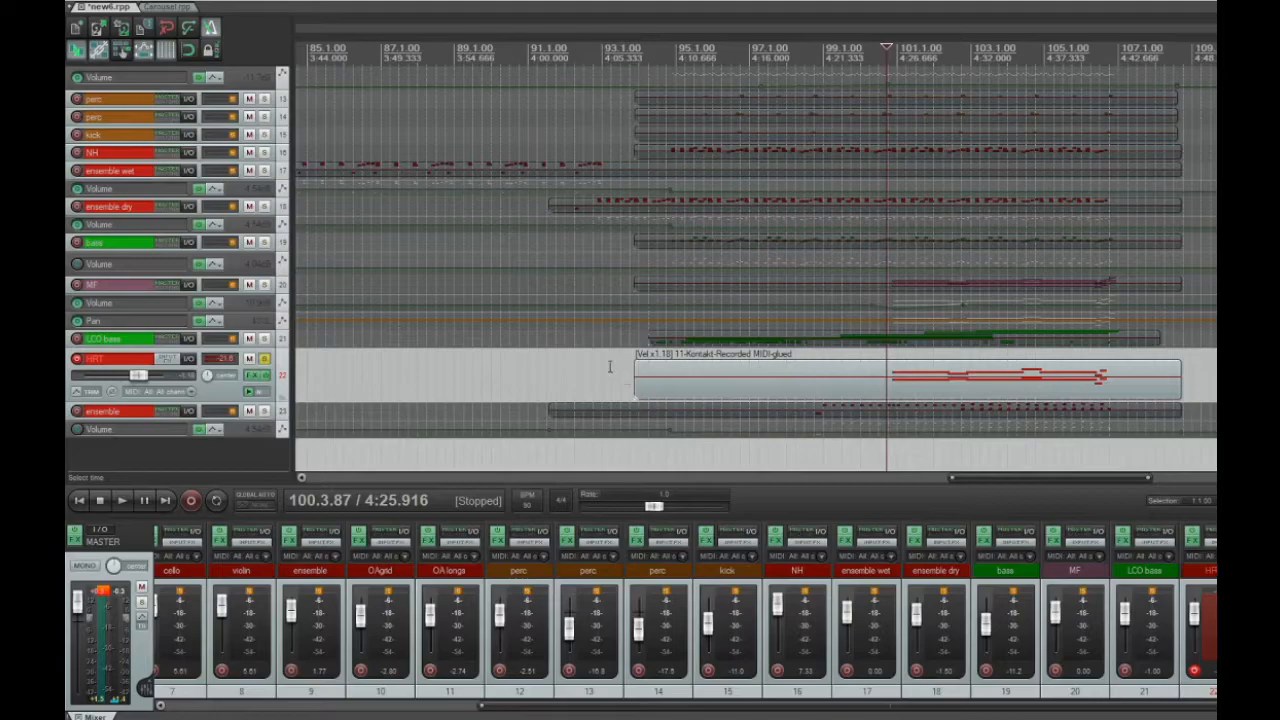
left_click(601, 364)
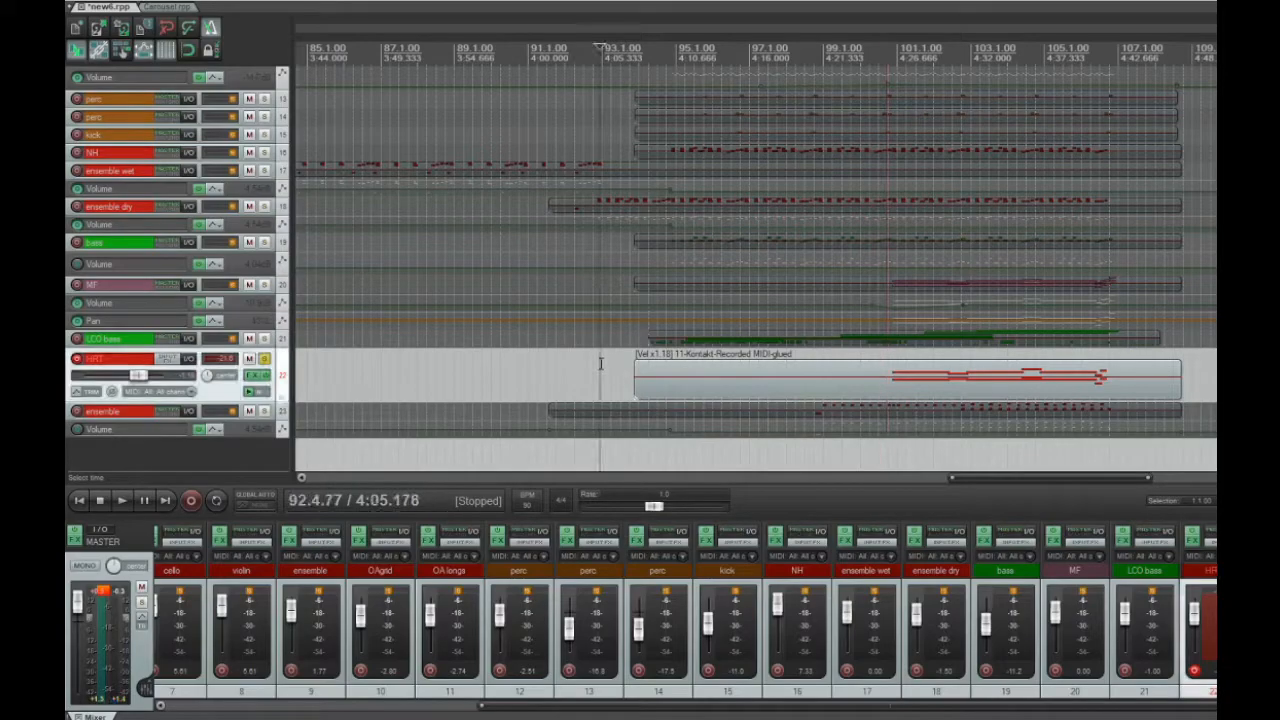
left_click(264, 359)
left_click(77, 360)
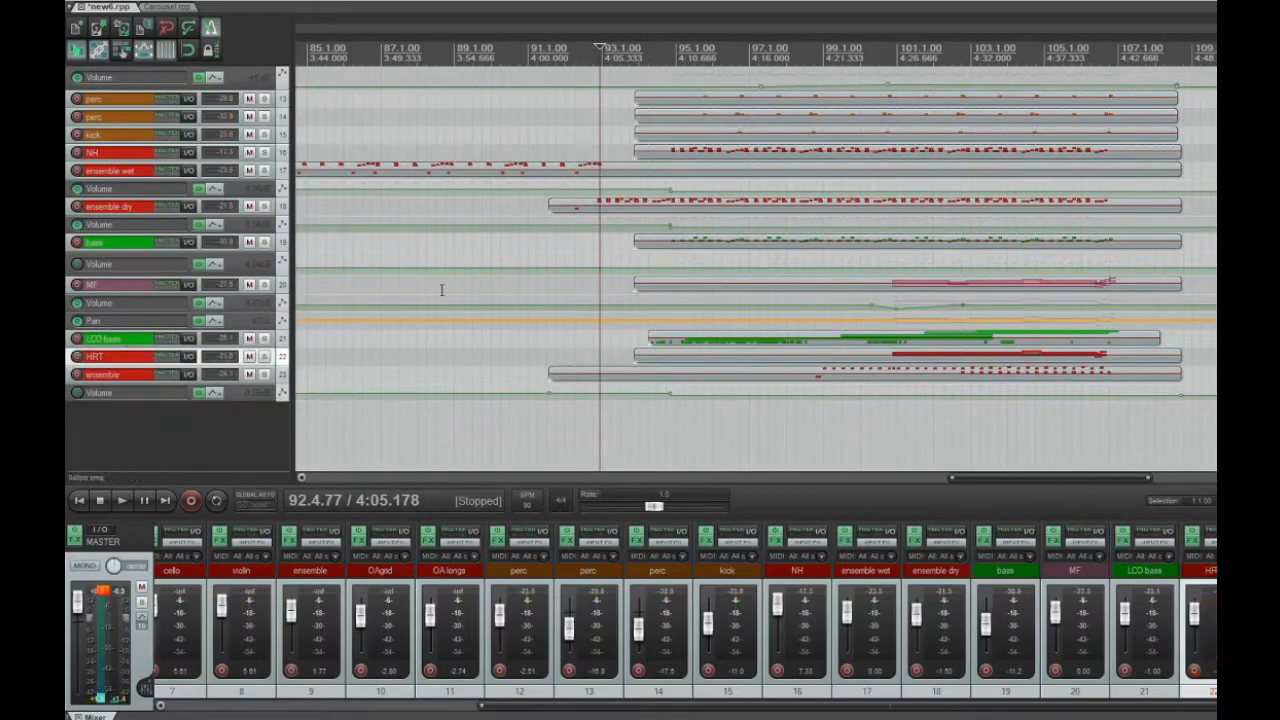
Play the climax section with all tracks from 92.3.23, with the arrangement zoomed out
left_click(587, 241)
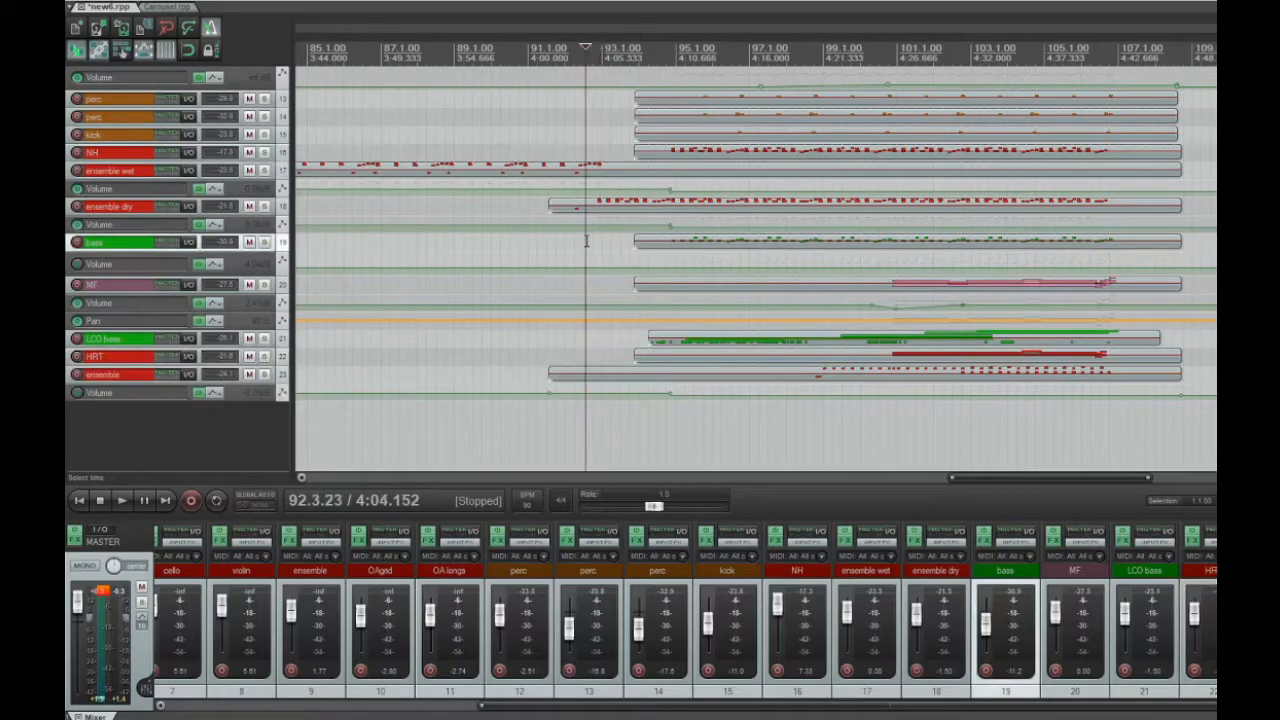
scroll(429, 316, "left", 3)
scroll(429, 316, "up", 3)
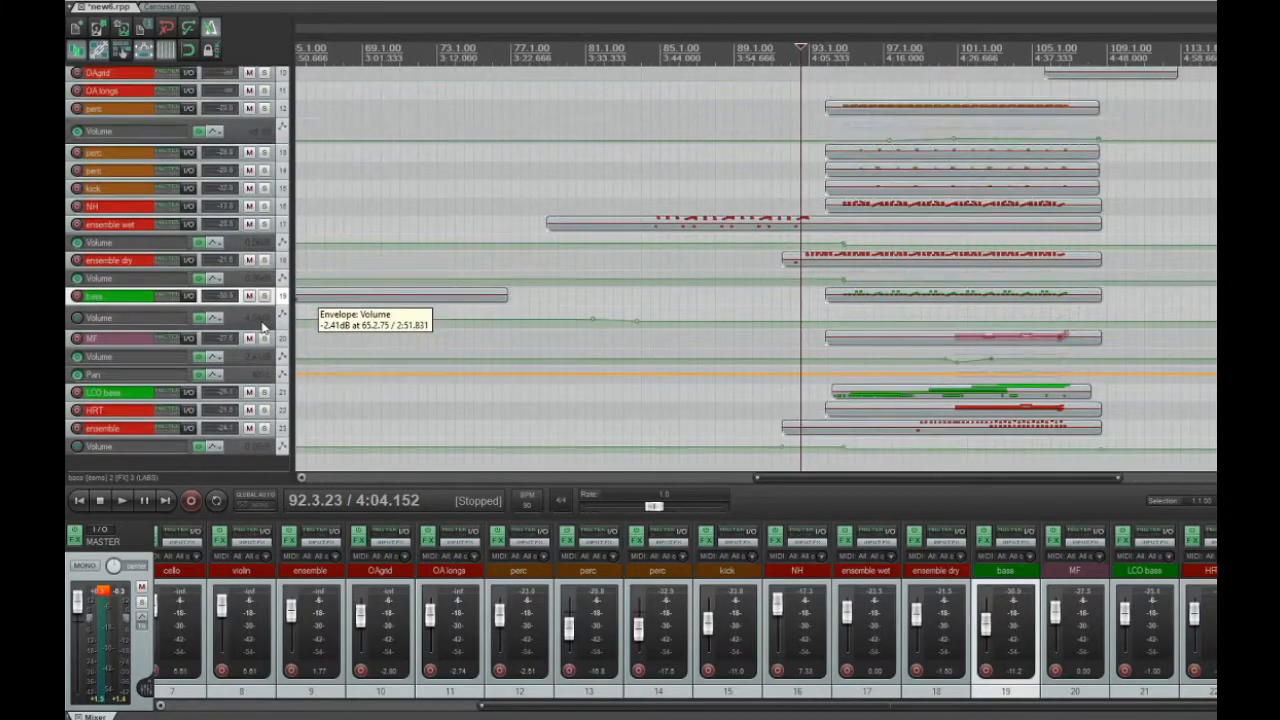
scroll(664, 255, "down", 3)
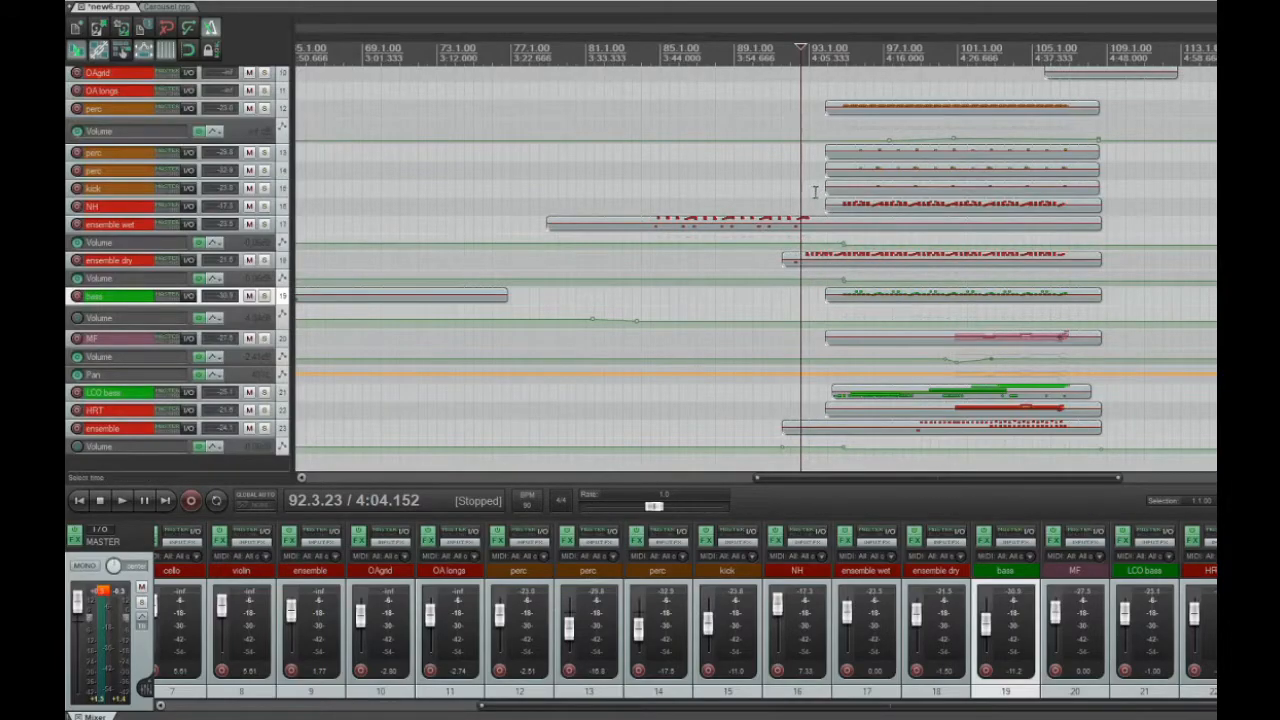
key("space")
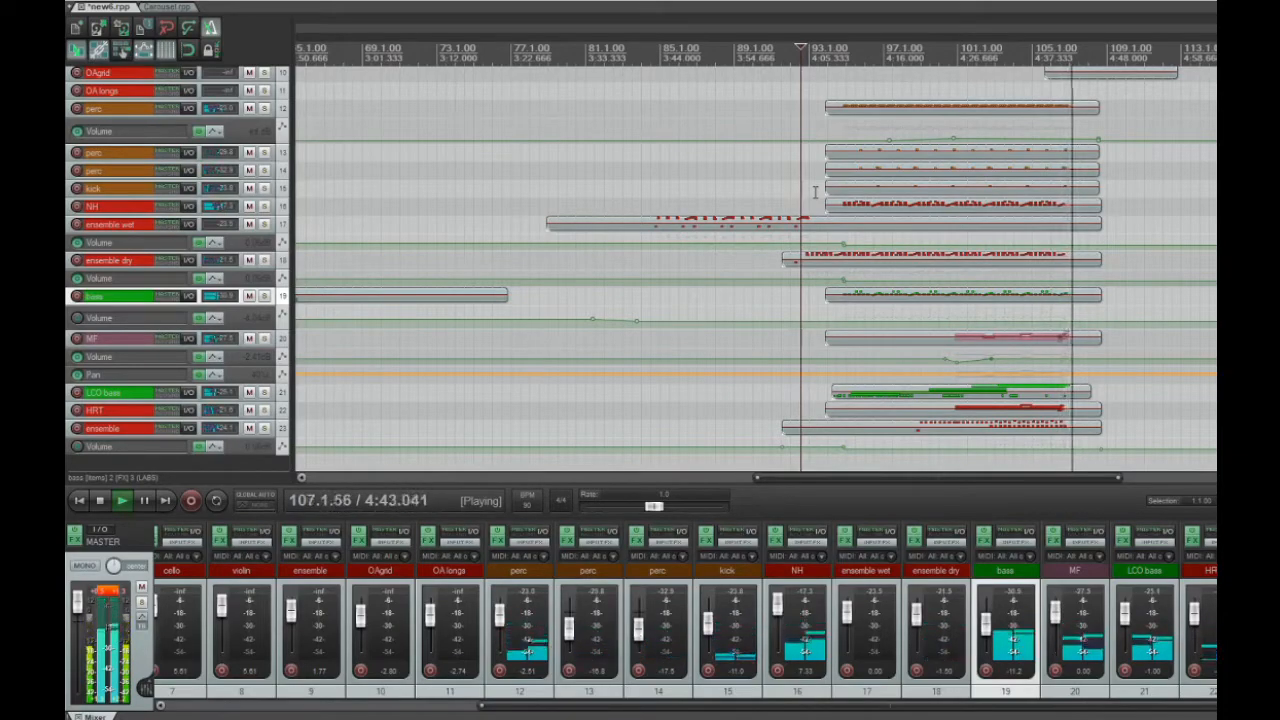
key("space")
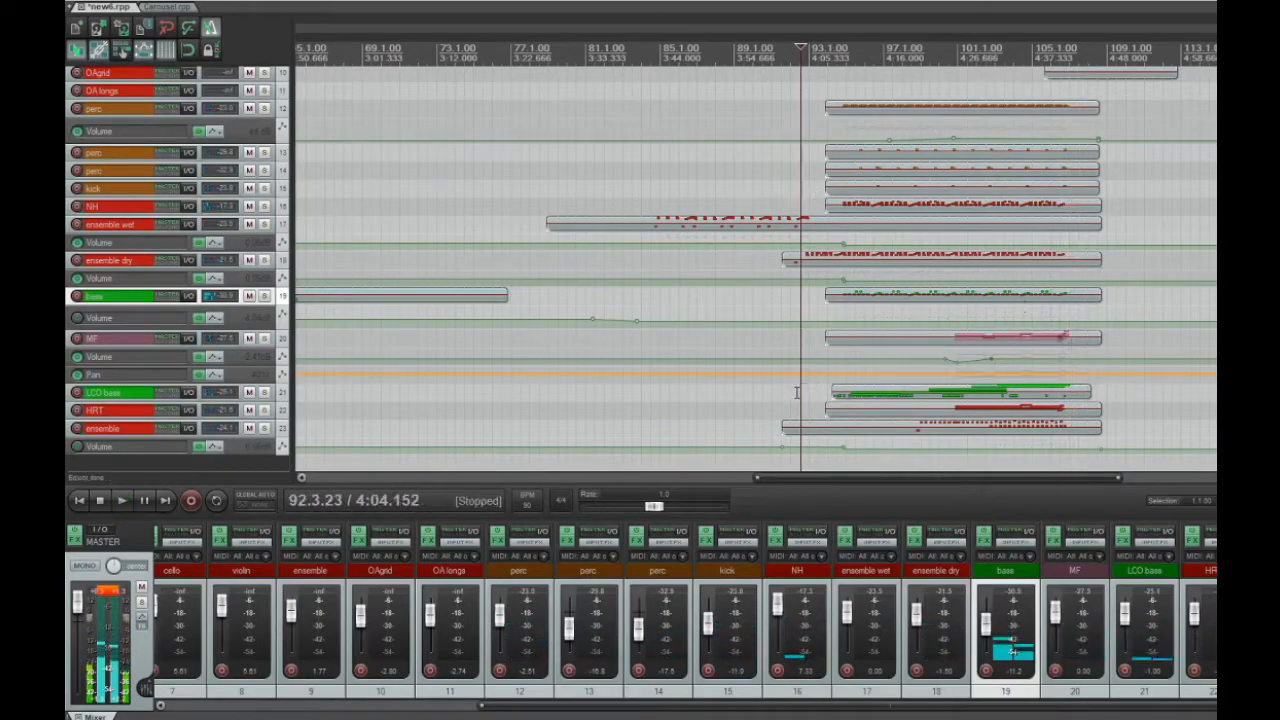
Place the edit cursor at 92.2.11 and solo HRT track 22 together with ensemble track 23
left_click(796, 391)
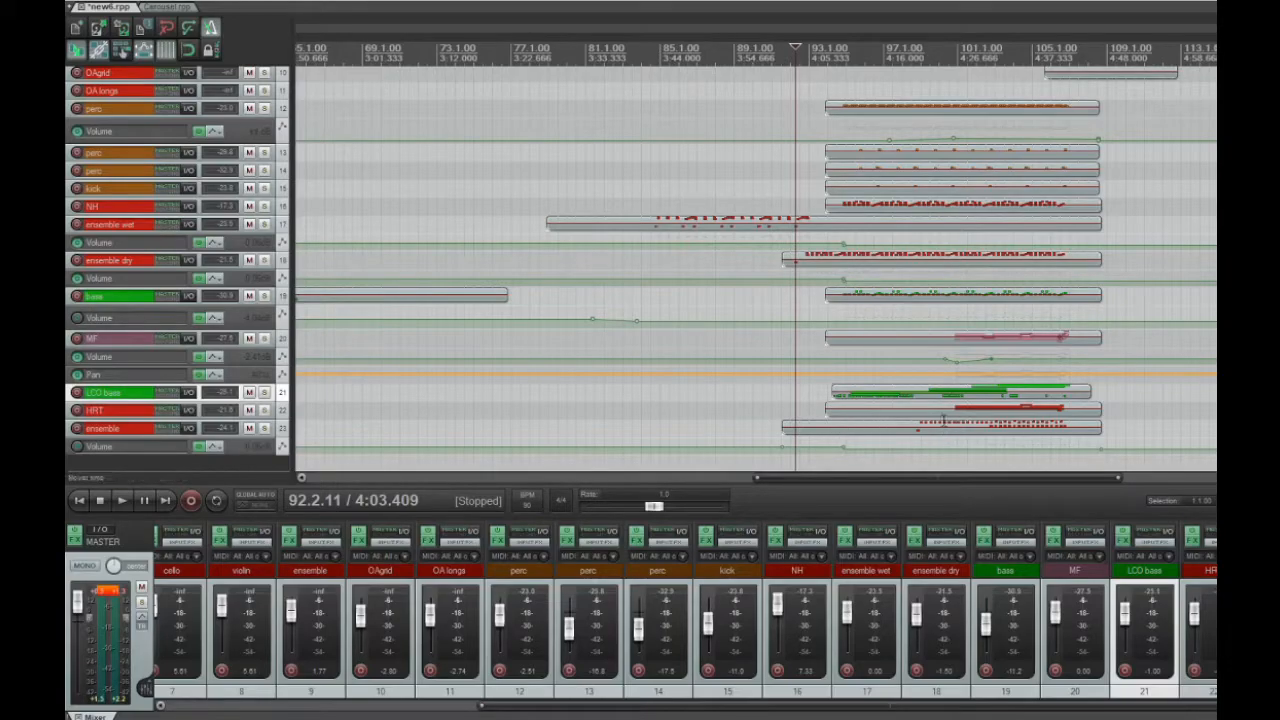
left_click(264, 410)
left_click(280, 429)
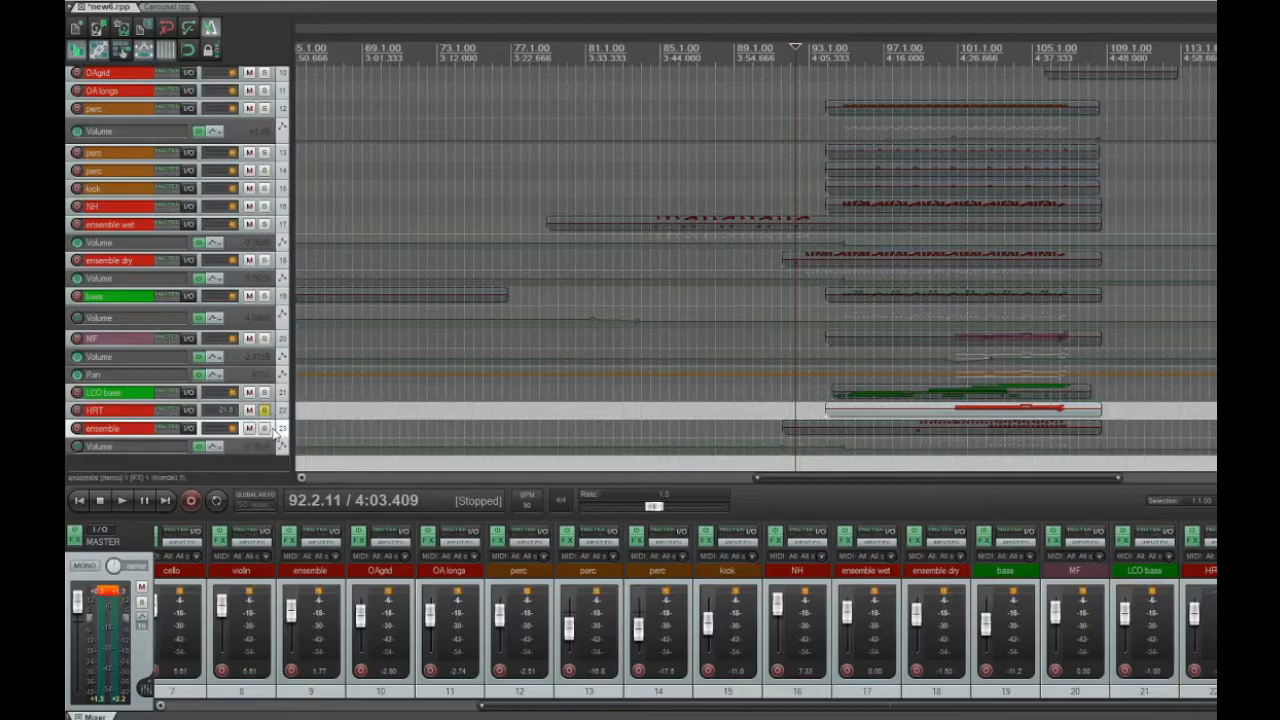
left_click(266, 430)
Open the ensemble item's MIDI editor and examine its notes across measures 99 to 106, placing the cursor at about measure 103
double_click(881, 431)
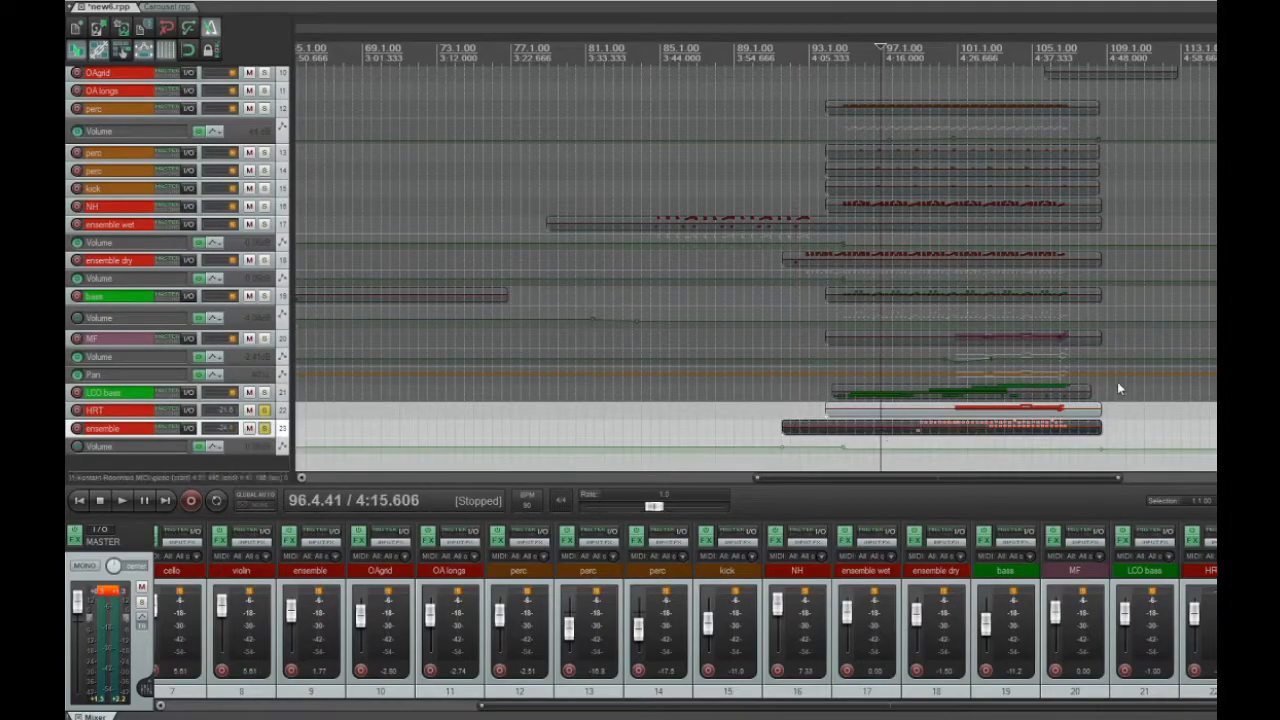
left_click_drag(1115, 343, 986, 134)
scroll(971, 257, "left", 10)
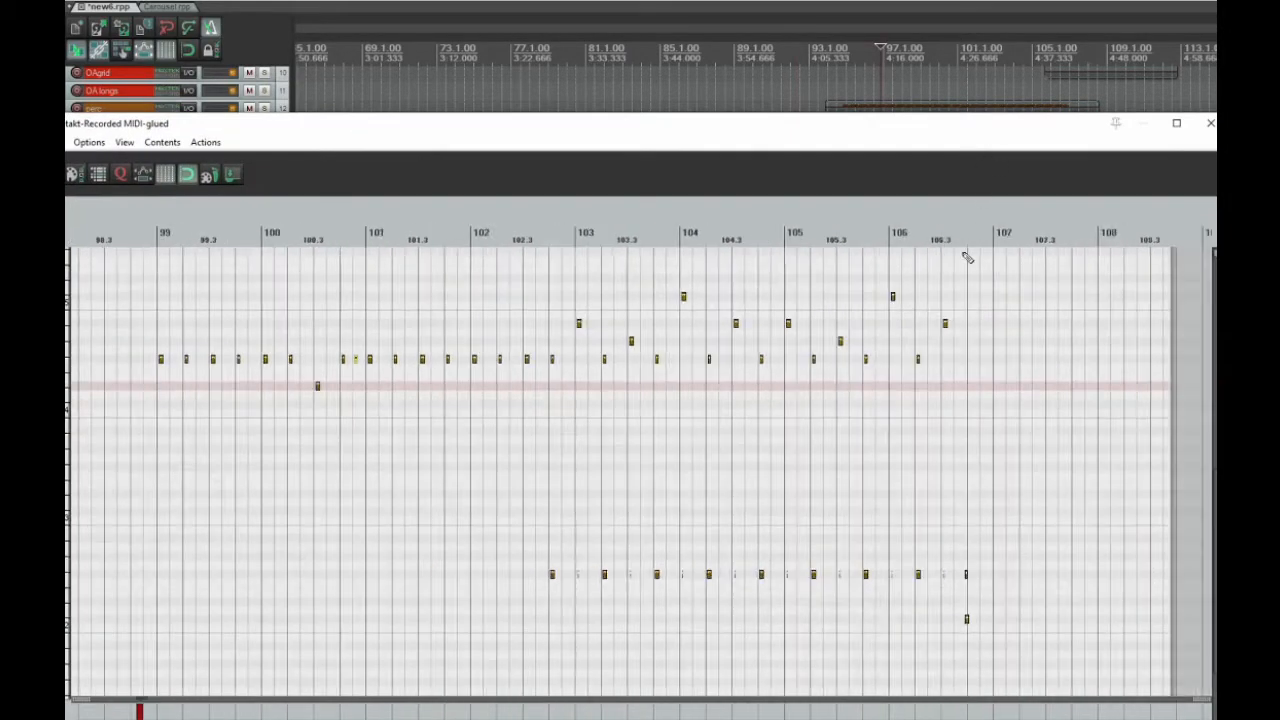
scroll(923, 293, "down", 5)
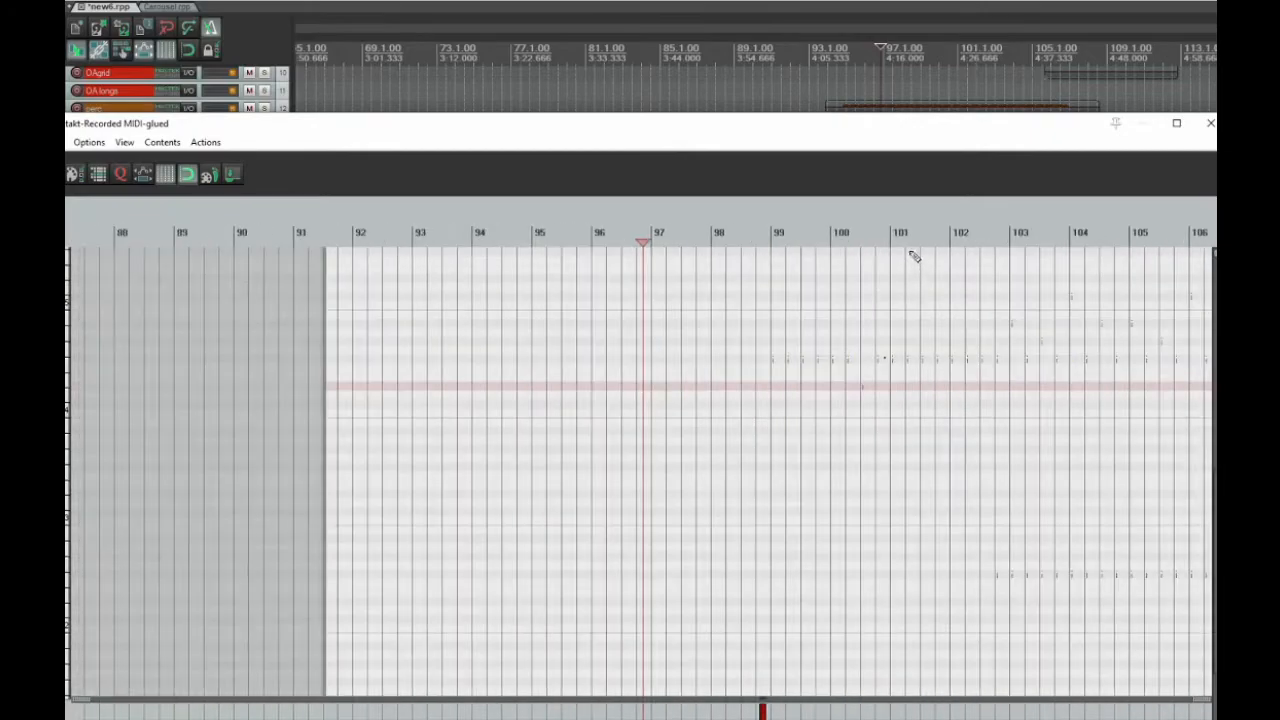
left_click(1010, 232)
scroll(1020, 330, "up", 3)
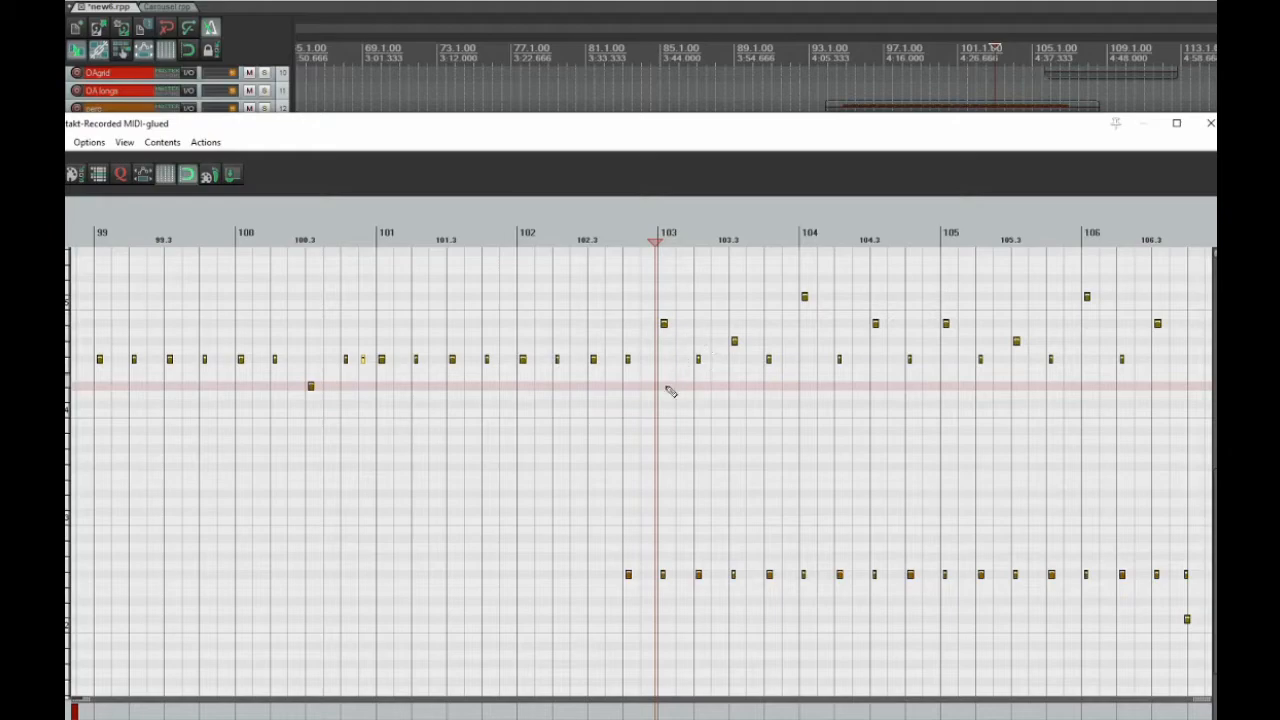
left_click_drag(757, 131, 827, 130)
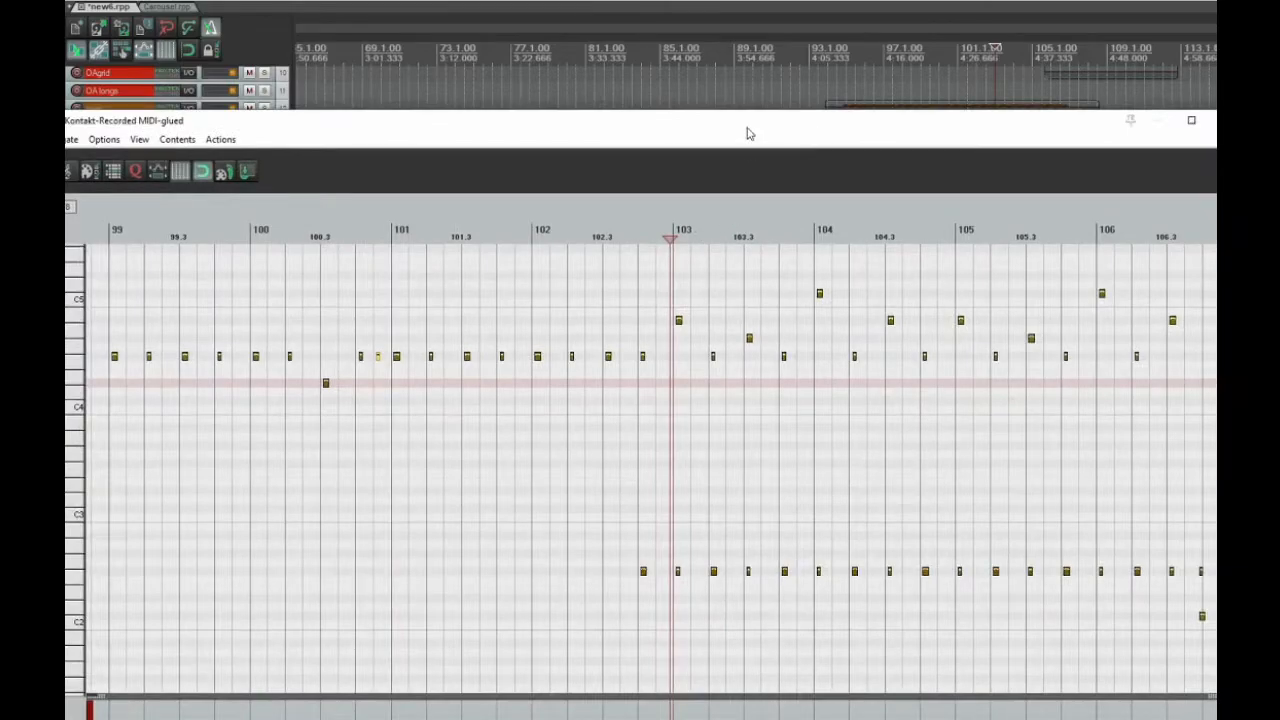
Play the soloed HRT and ensemble parts from 102.4.92 while following the ensemble notes, and close the MIDI editor
left_click_drag(746, 133, 770, 84)
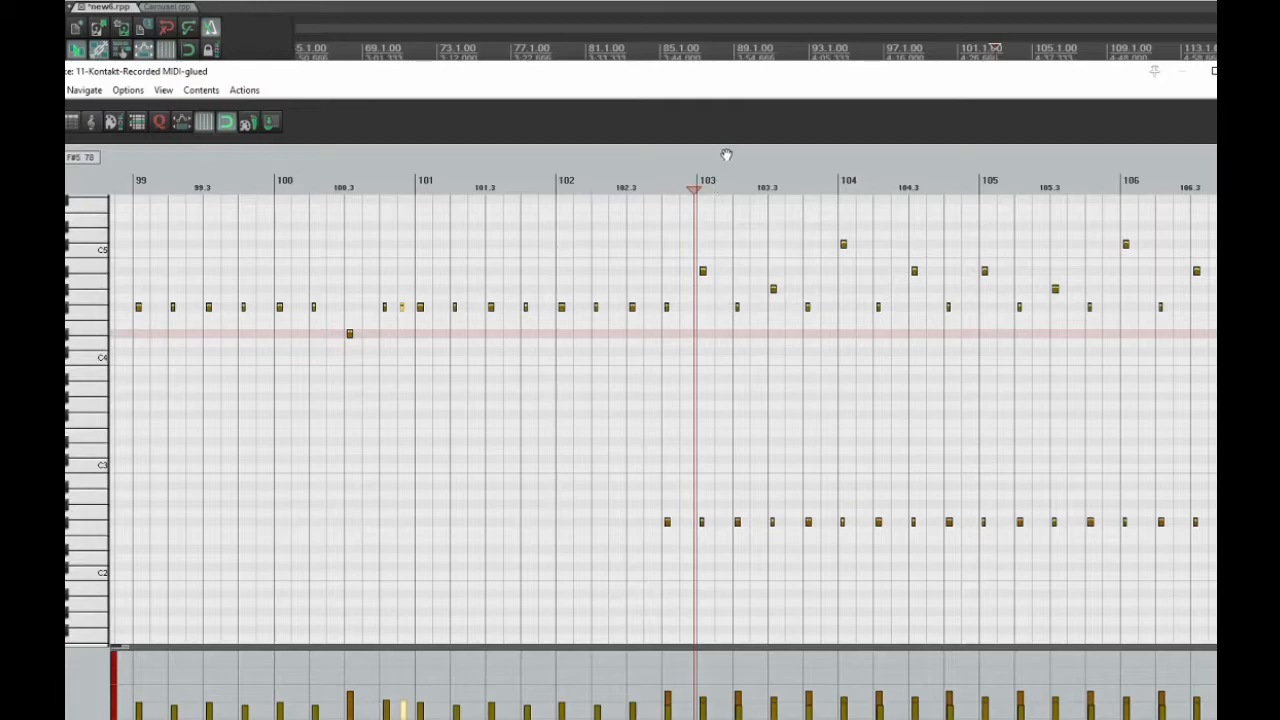
key("space")
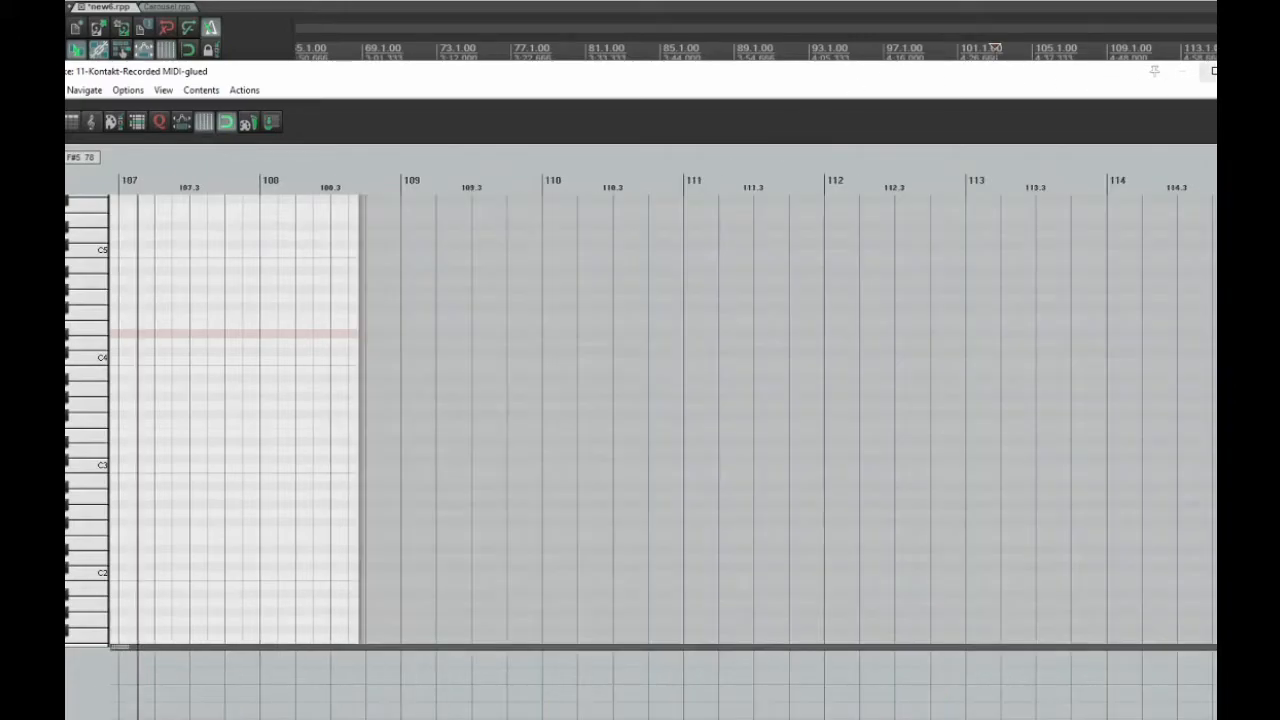
key("Escape")
key("space")
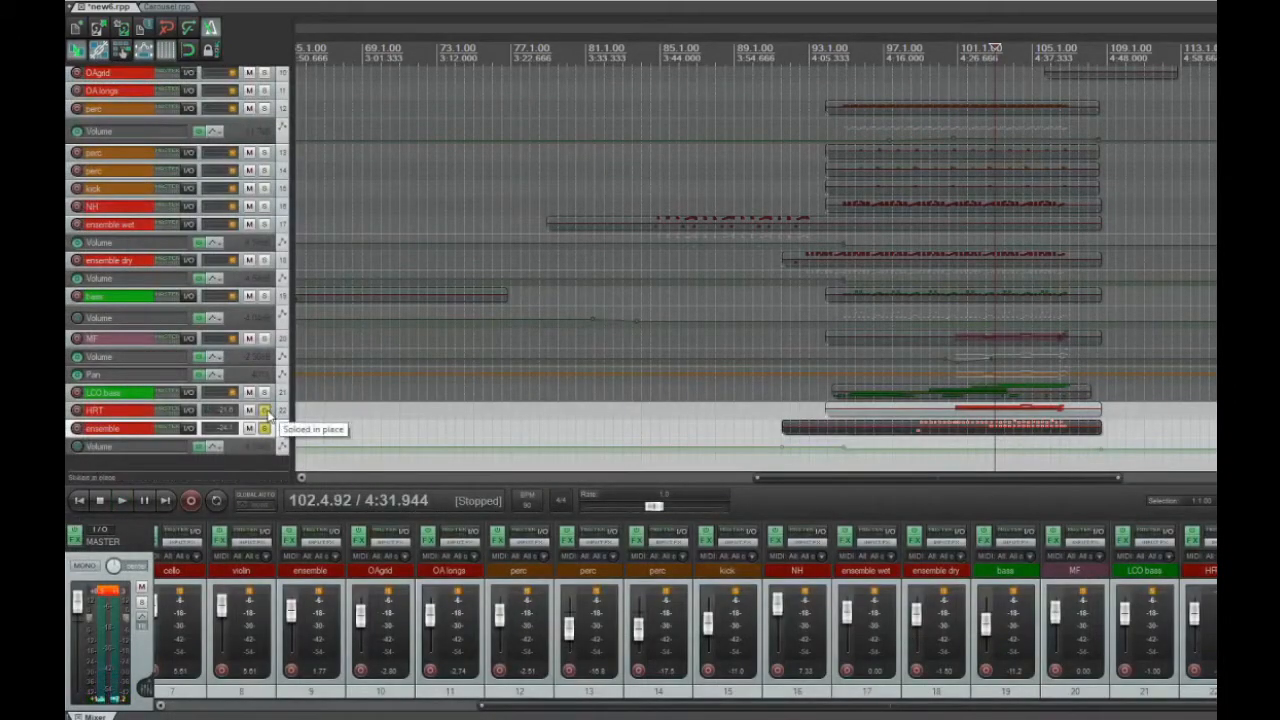
Remove the solo from the HRT and ensemble tracks, and close the new6.rpp project without saving
left_click(264, 428)
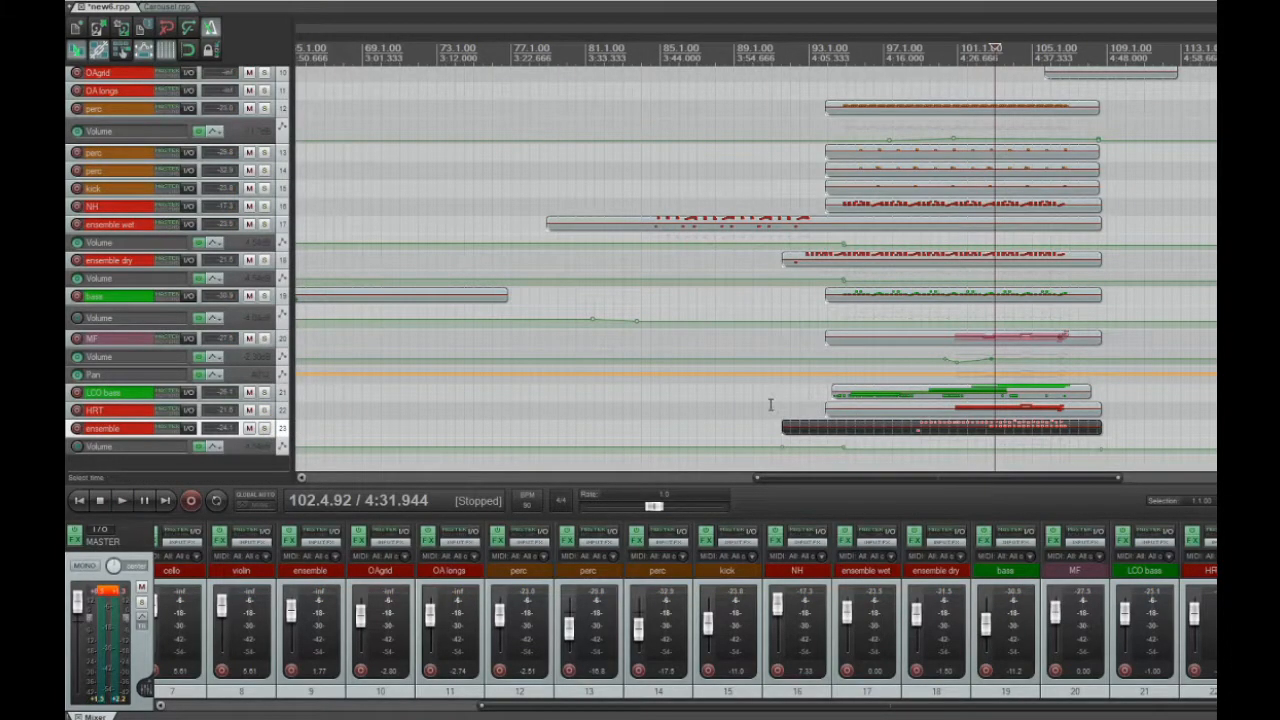
left_click(770, 404)
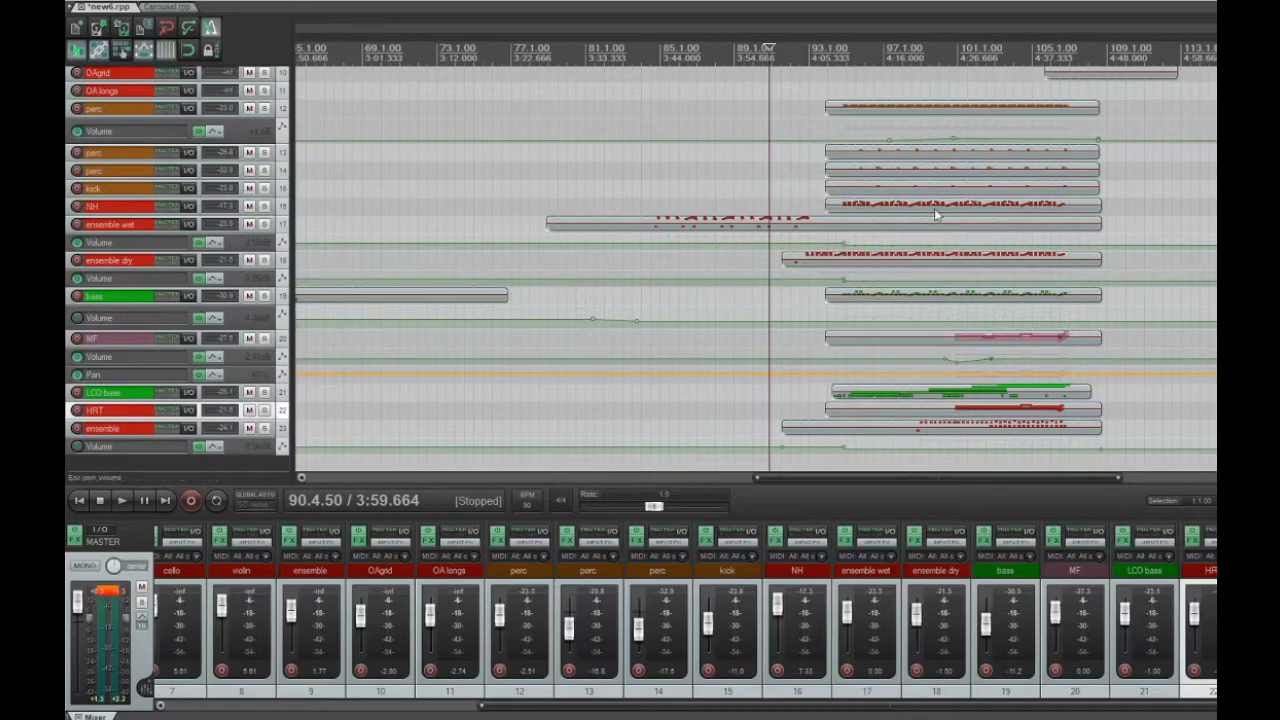
left_click(80, 7)
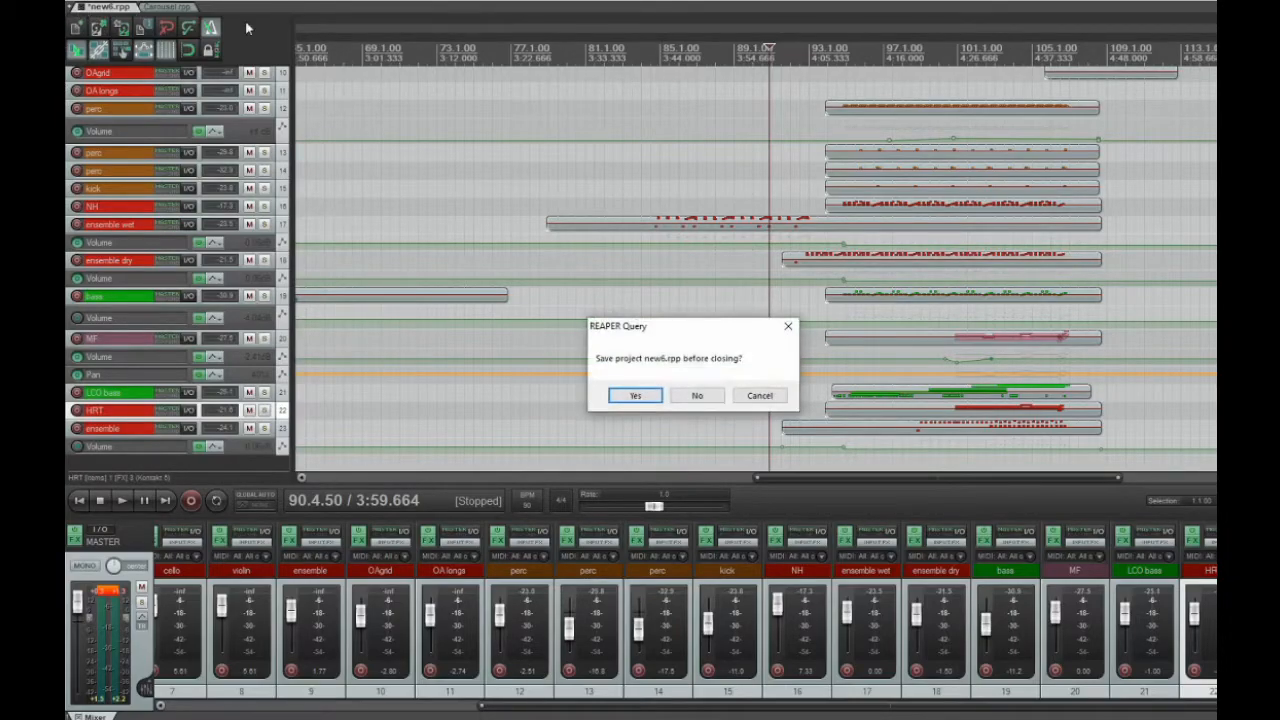
left_click(697, 396)
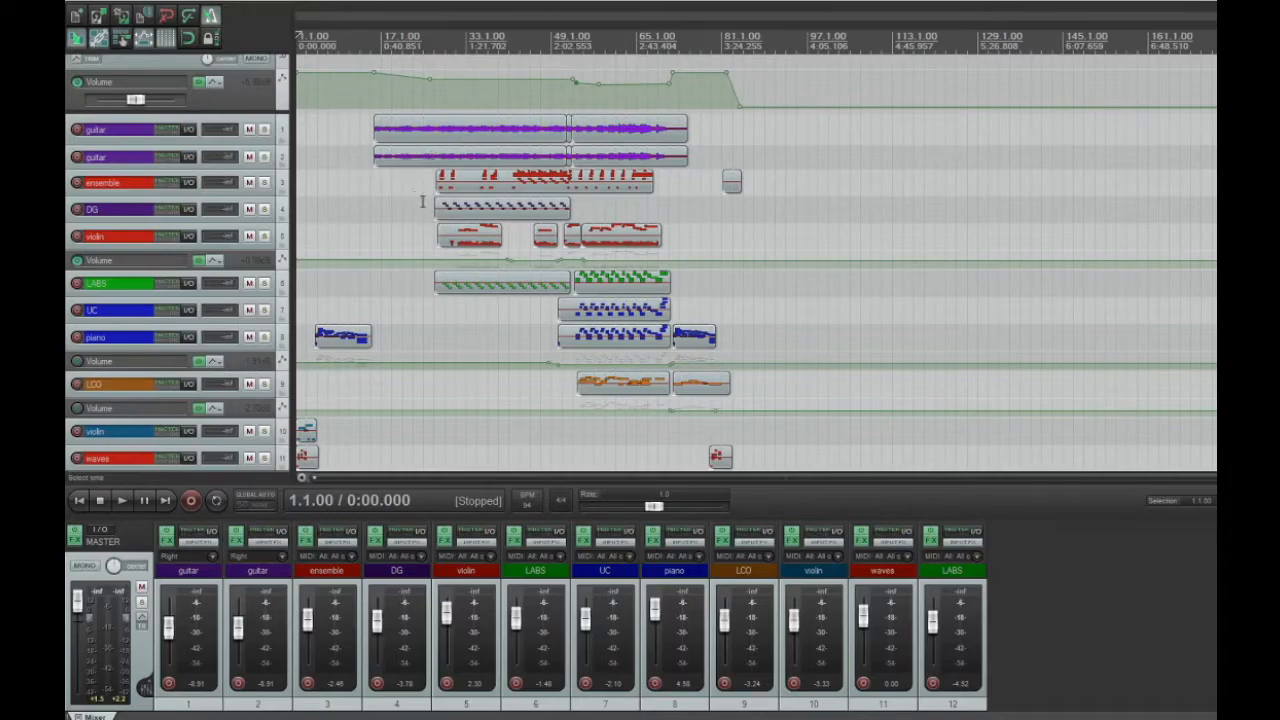
Open the long item on ensemble track 3 in the MIDI editor and examine its notes around measures 28 to 30
left_click(434, 187)
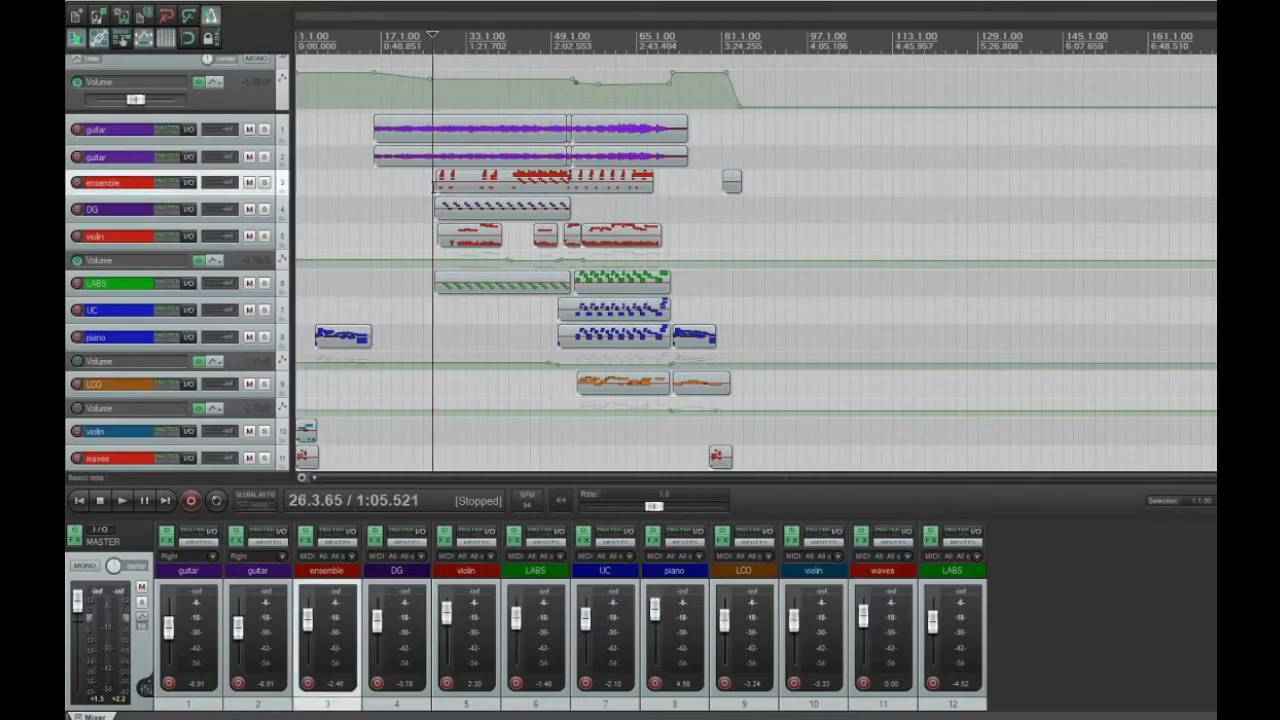
left_click(455, 182)
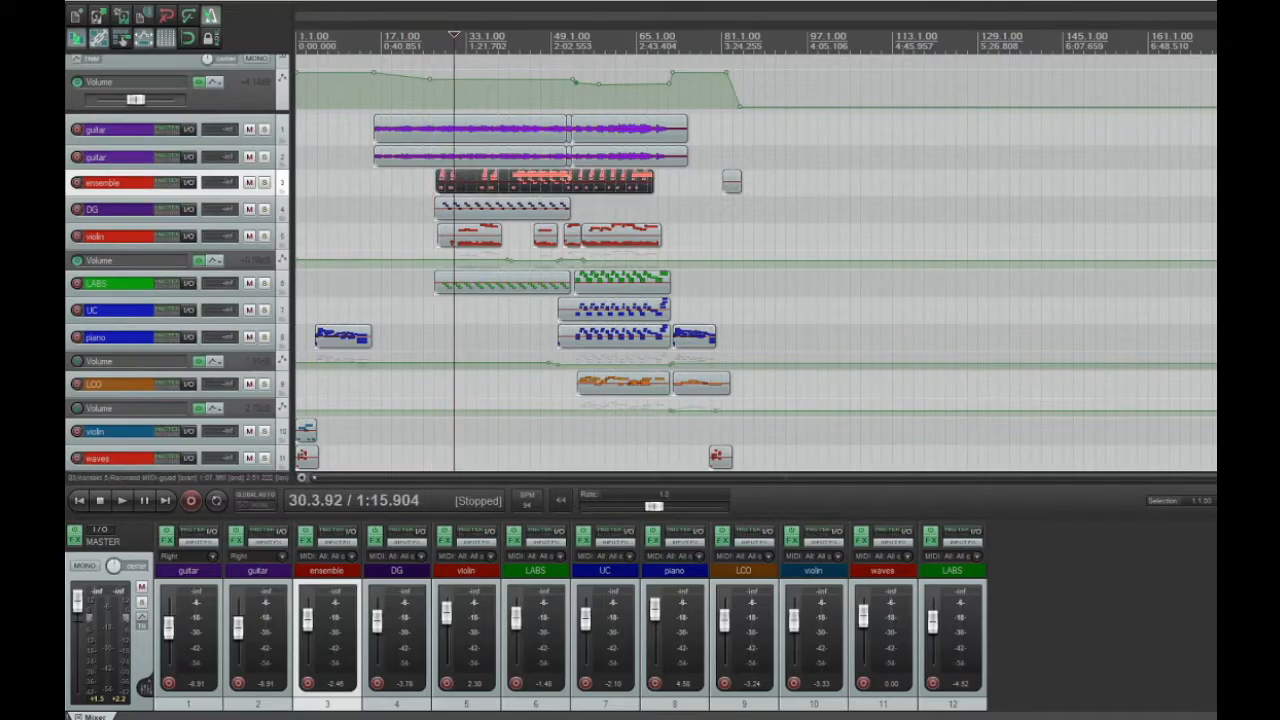
double_click(455, 182)
scroll(726, 358, "down", 6)
scroll(734, 357, "up", 1)
scroll(736, 360, "down", 3)
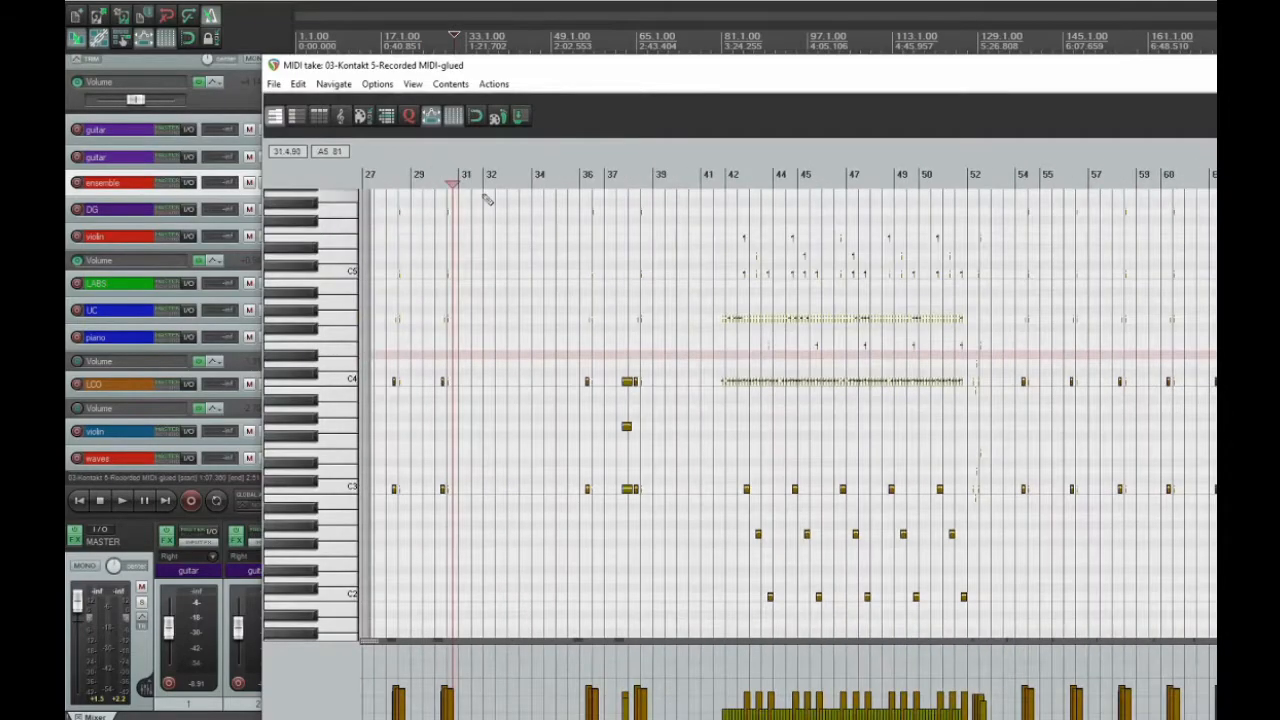
scroll(385, 186, "up", 8)
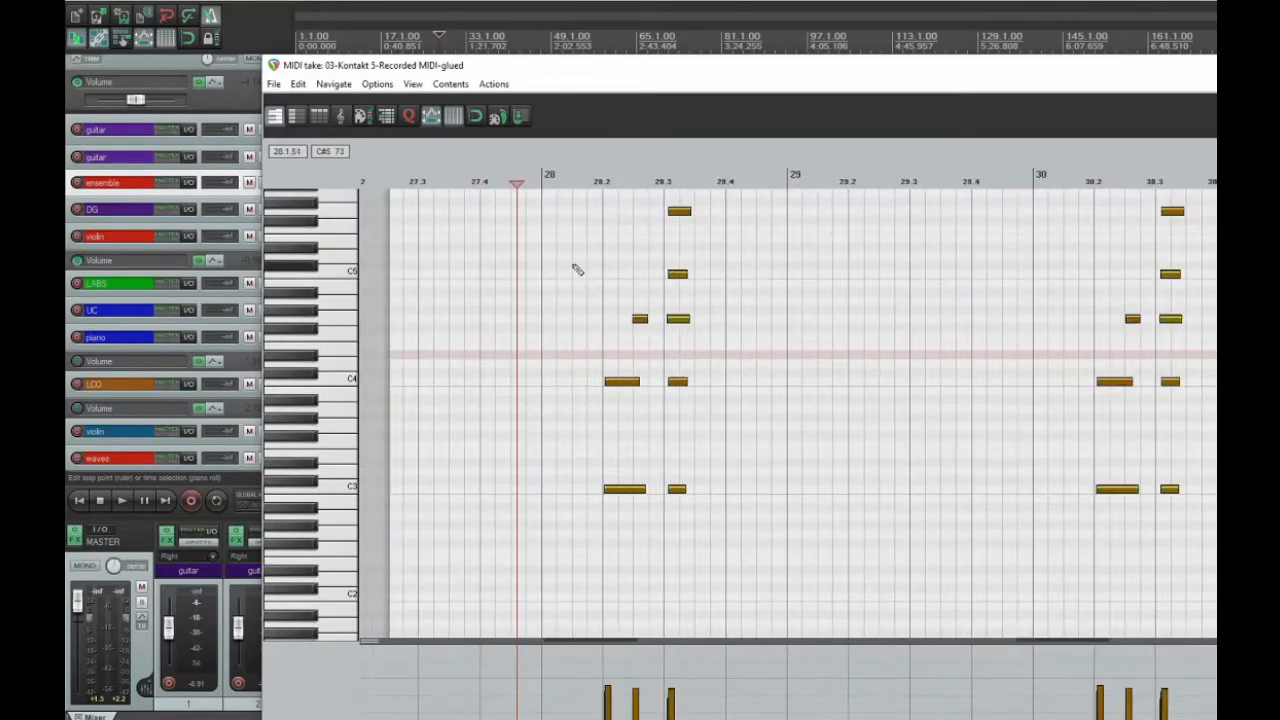
Play the song from the start of the first guitar item at 15.4.06, with the MIDI editor moved clear of the tracks
left_click_drag(590, 75, 1014, 75)
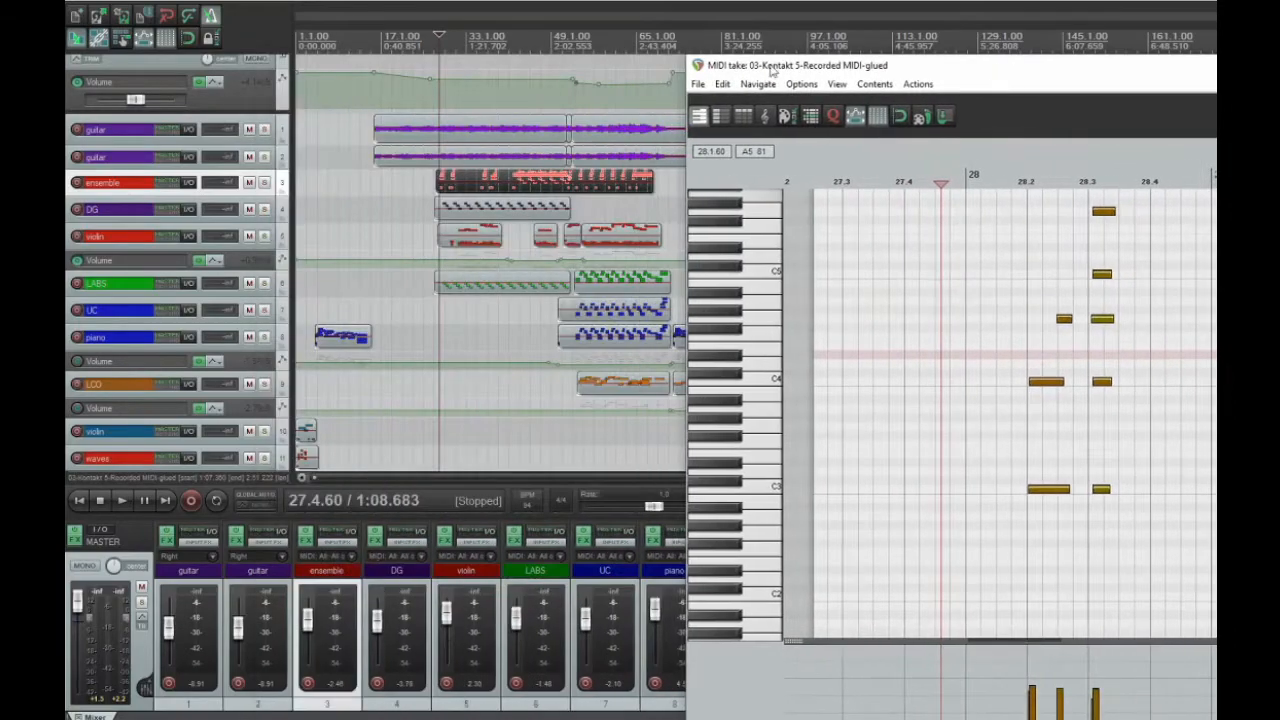
left_click(395, 42)
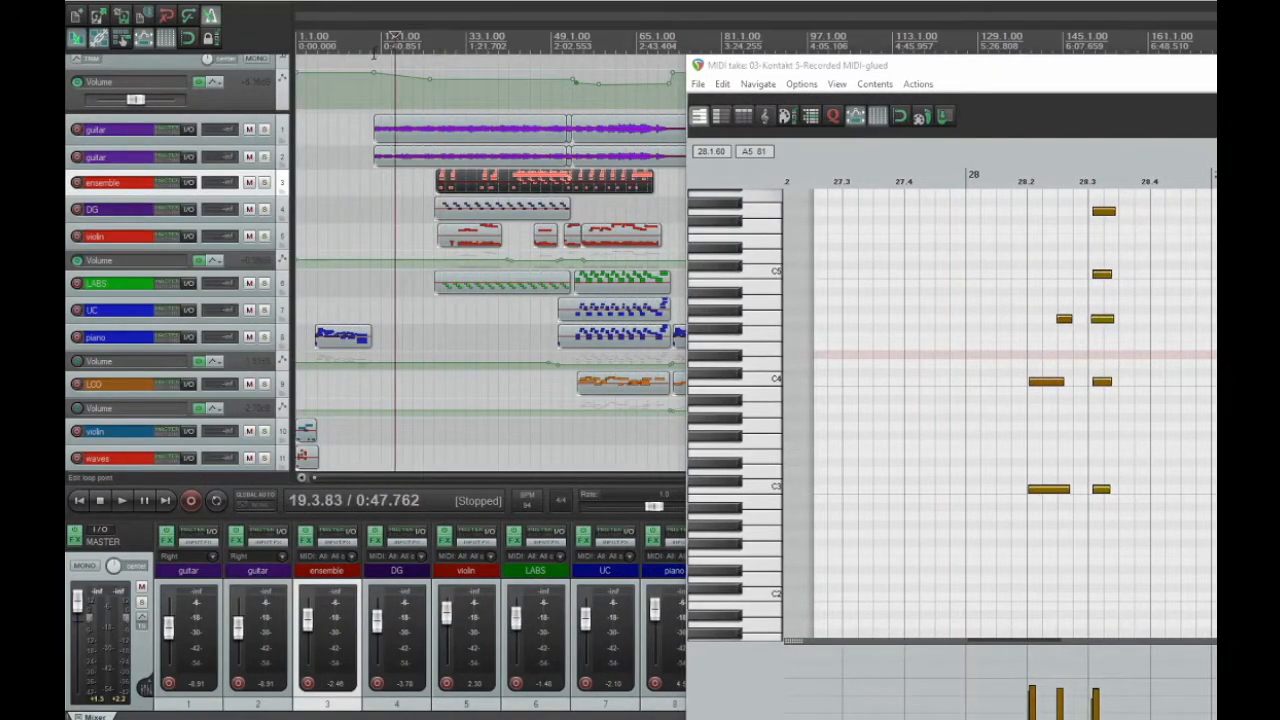
left_click(376, 121)
left_click_drag(818, 57, 818, 35)
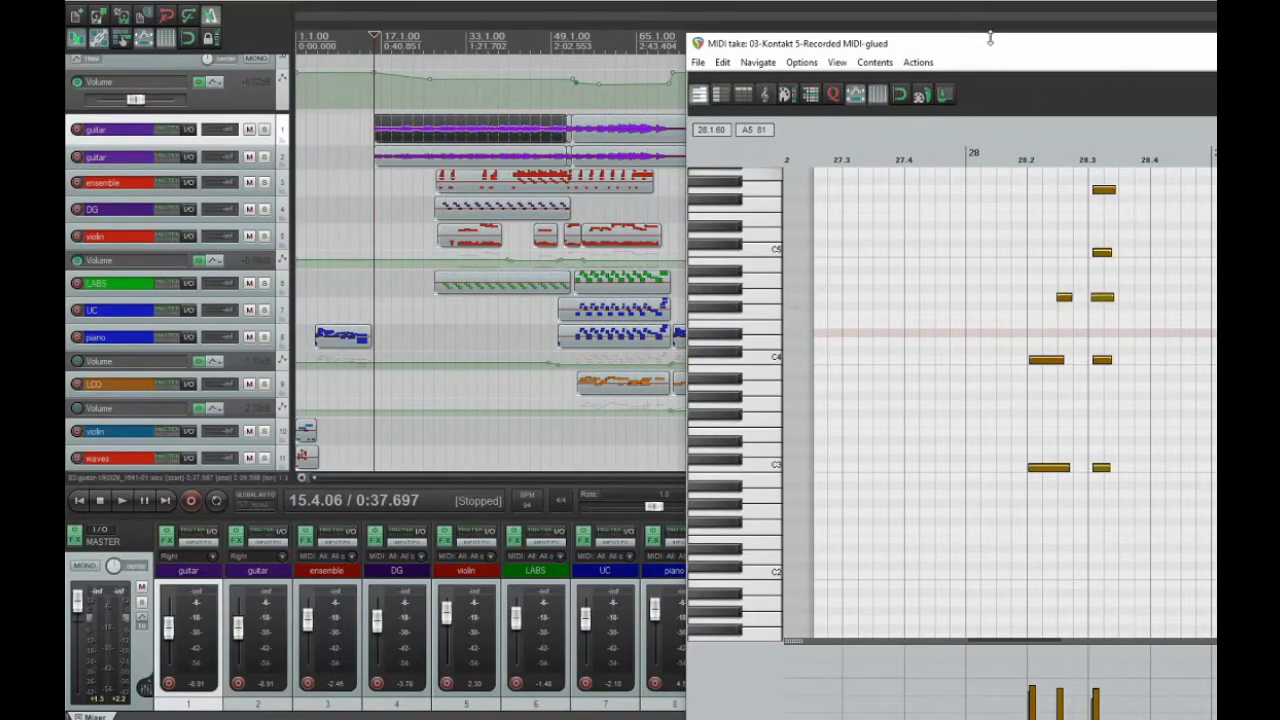
left_click_drag(994, 45, 1006, 355)
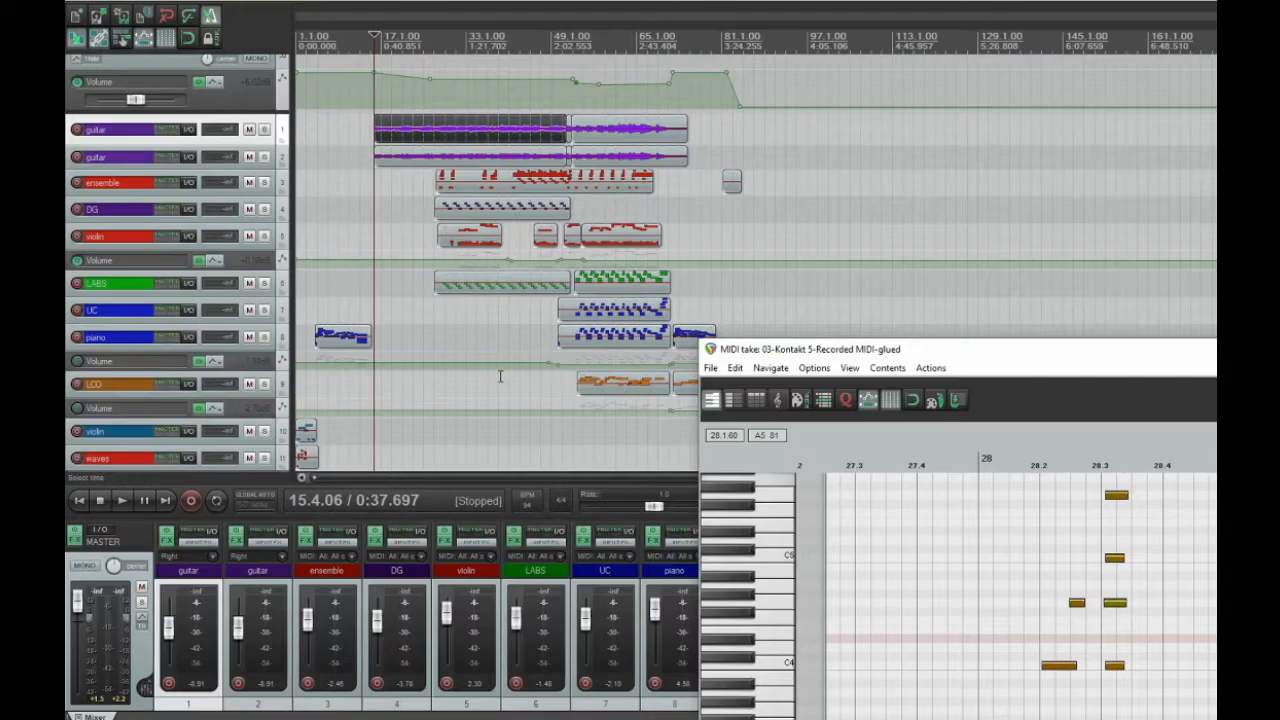
key("space")
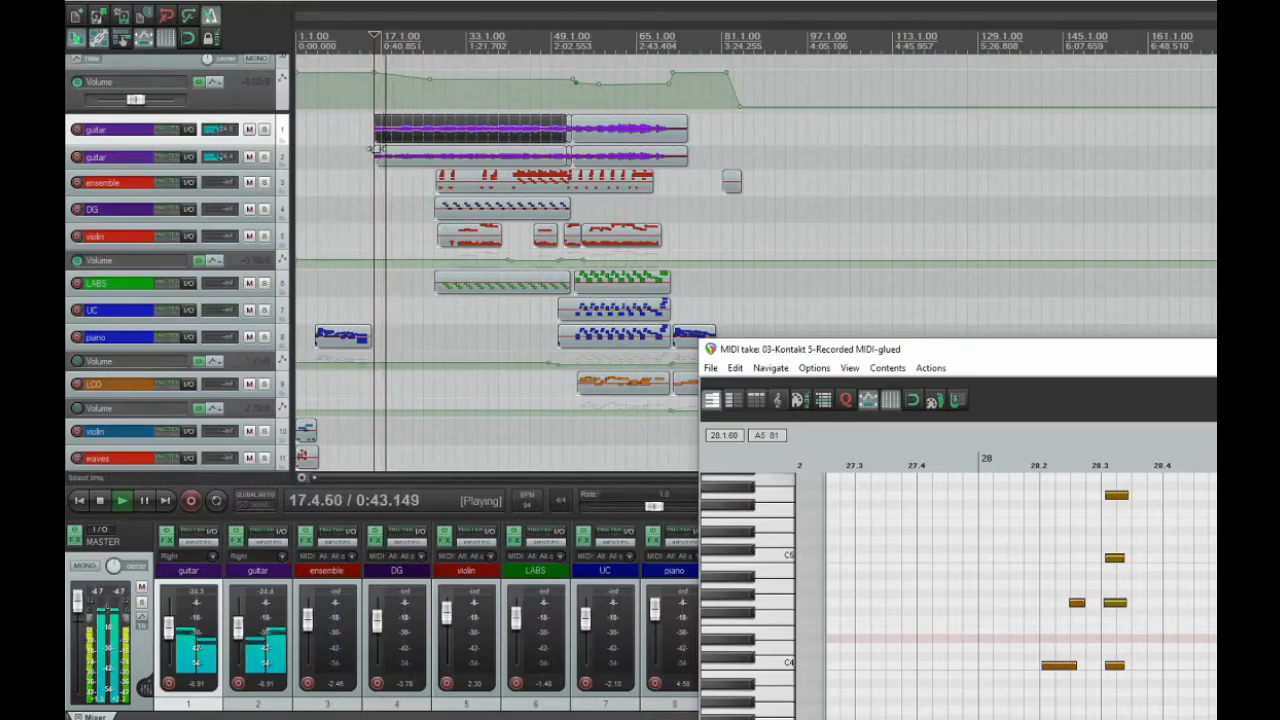
scroll(372, 145, "up", 5)
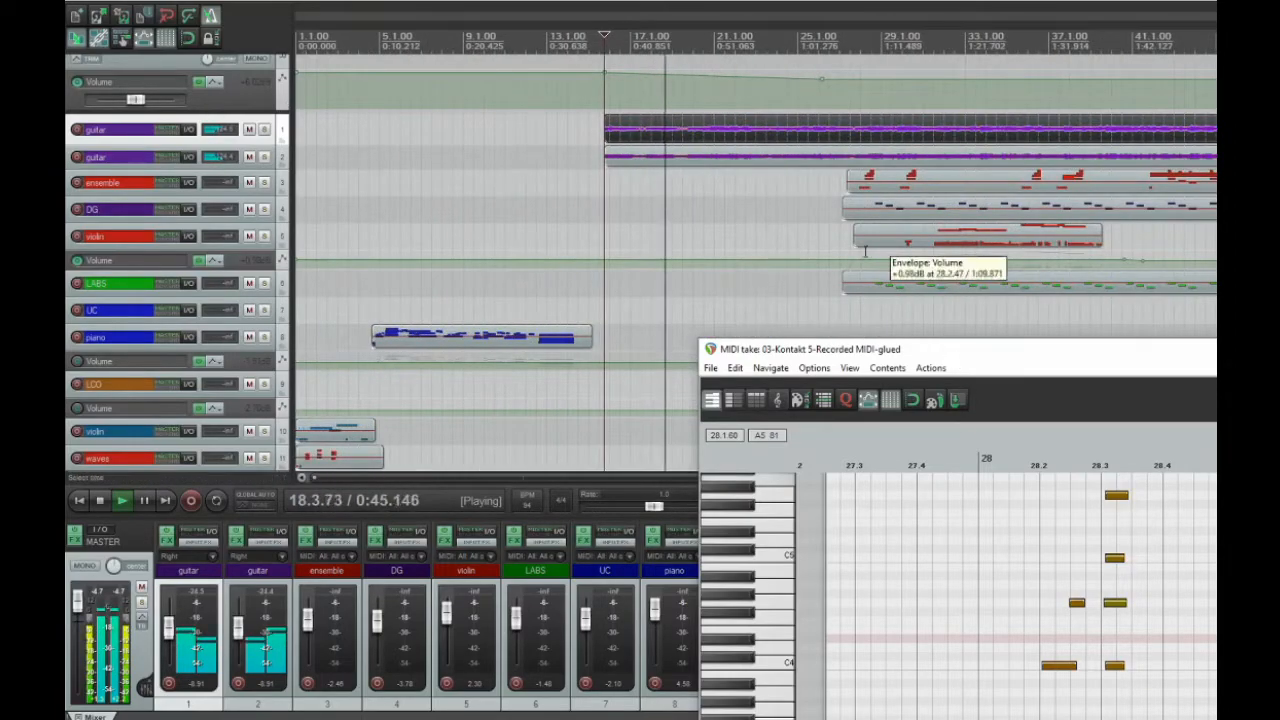
Bring the ensemble piano roll back into view and follow its notes in measures 28 to 30 during playback
left_click_drag(844, 356, 283, 262)
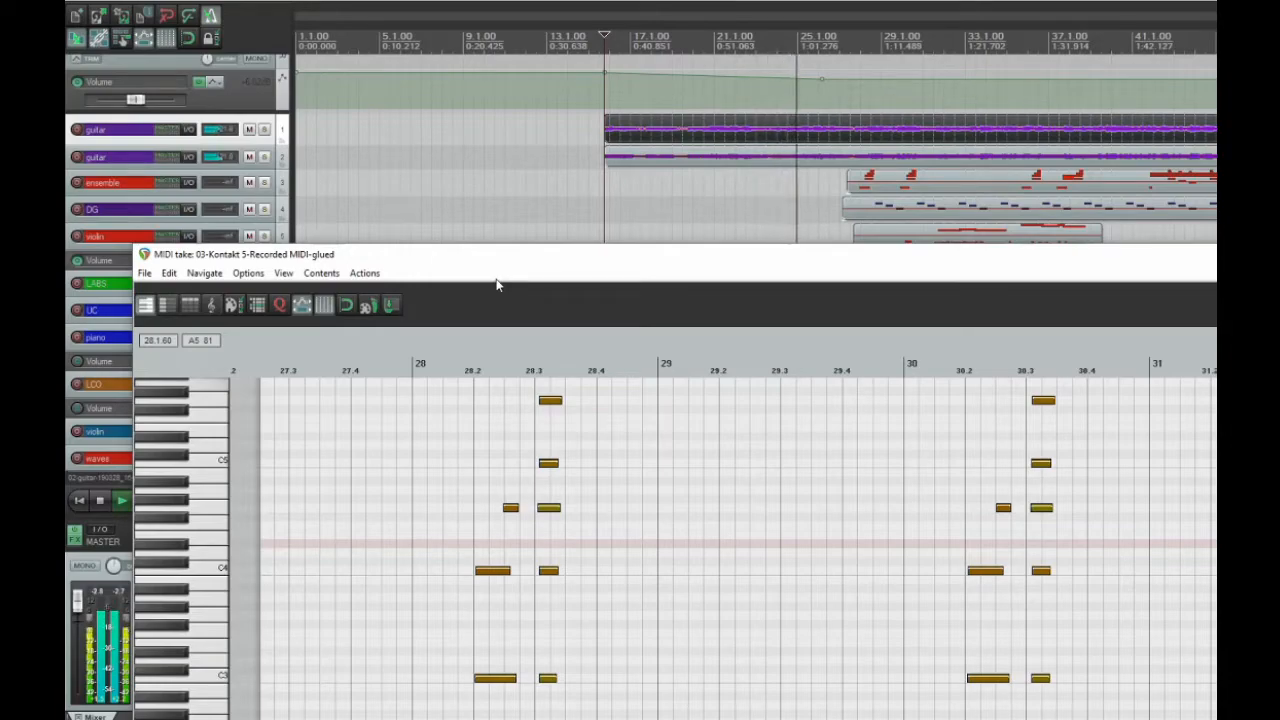
left_click_drag(564, 265, 580, 238)
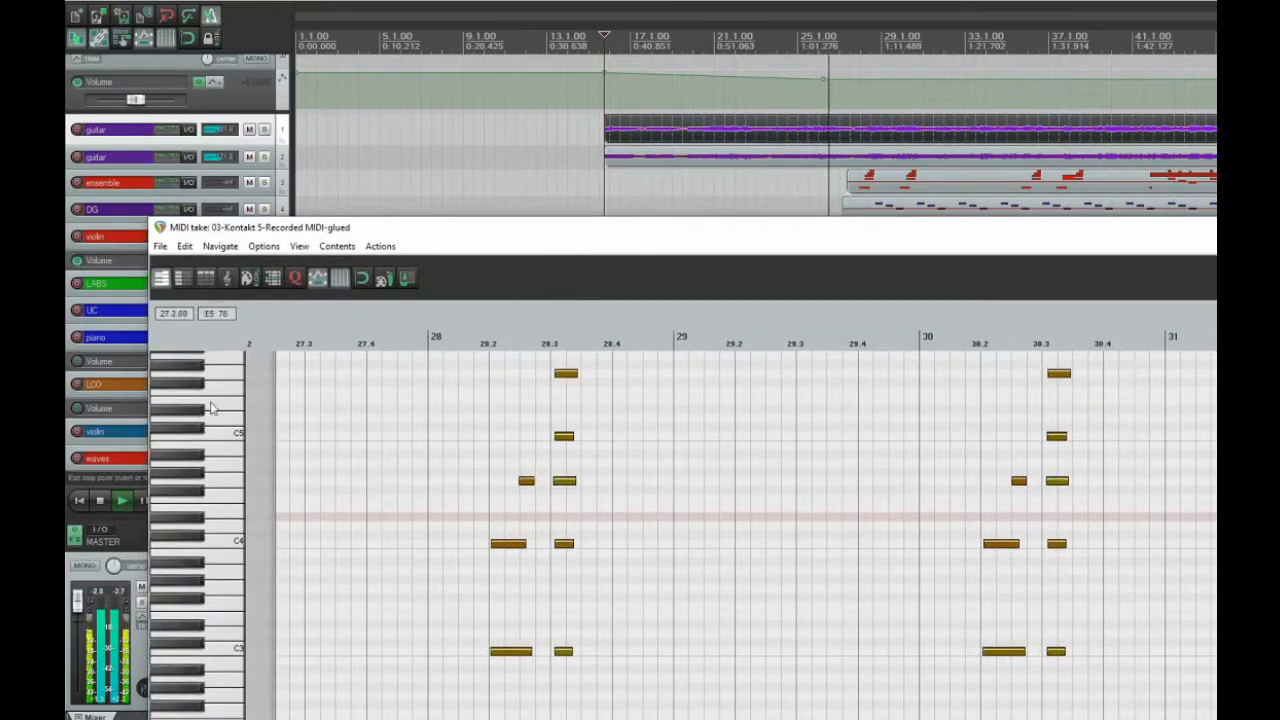
scroll(203, 411, "down", 1)
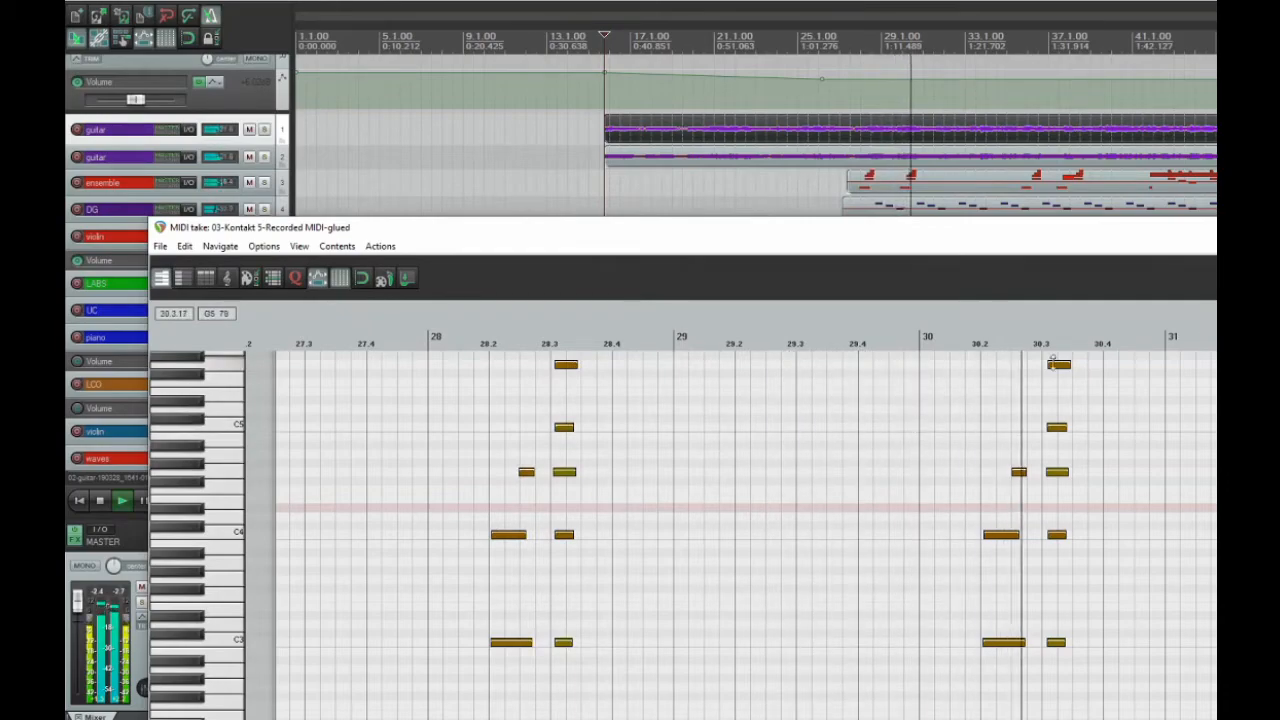
scroll(847, 469, "down", 3)
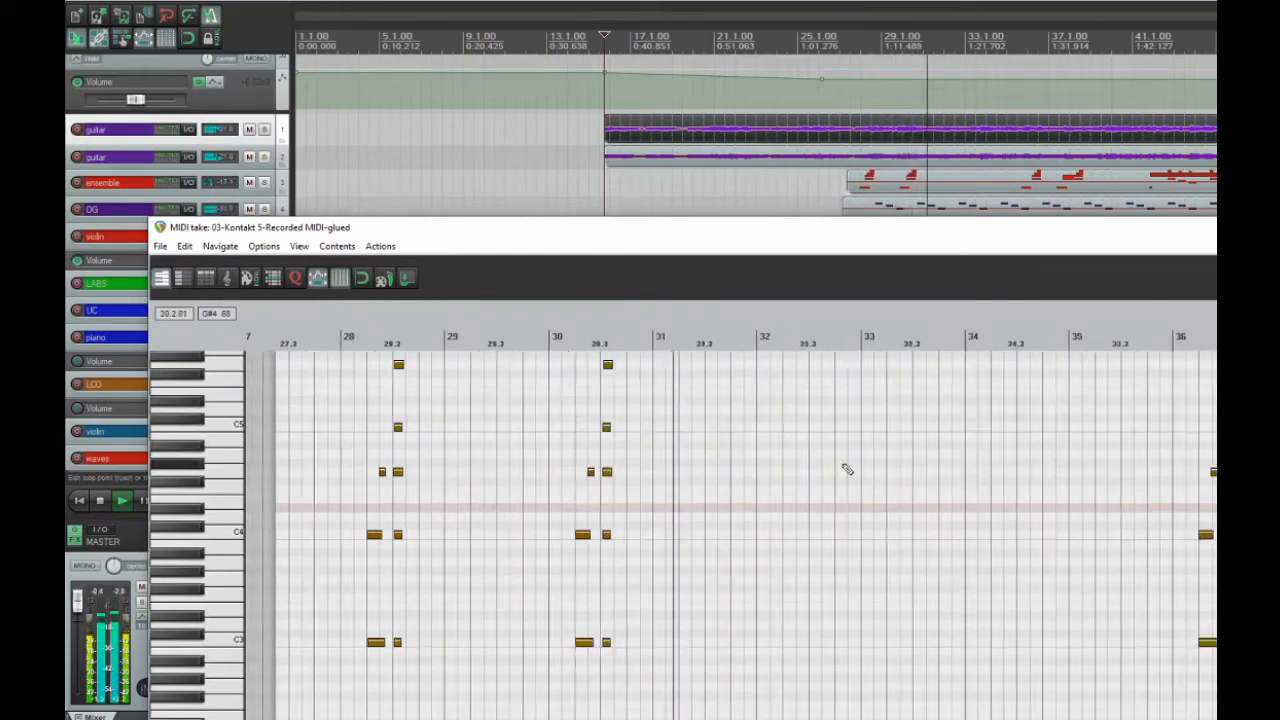
Continue playback from about 35.2, follow the ensemble notes in measures 36 to 38, and stop playback
scroll(847, 469, "down", 1)
left_click(893, 340)
scroll(903, 480, "up", 2)
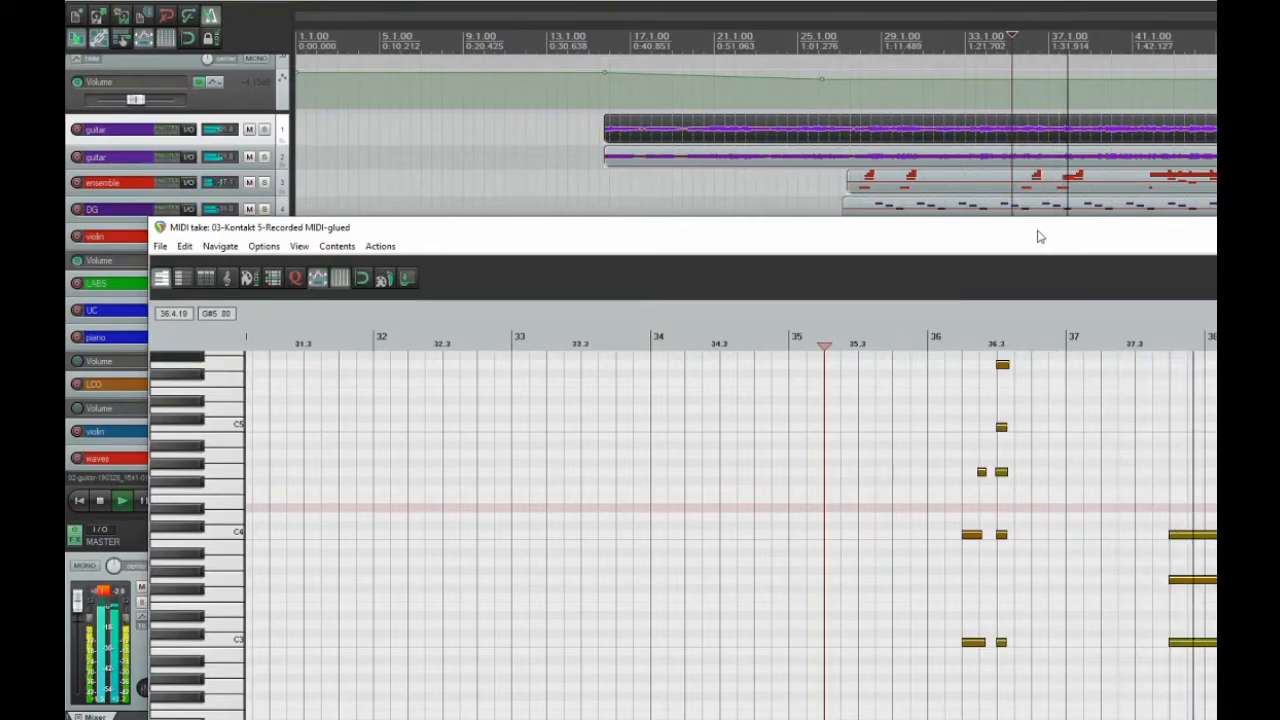
left_click_drag(1040, 237, 762, 163)
scroll(819, 355, "down", 4)
scroll(812, 348, "down", 1)
scroll(806, 344, "up", 1)
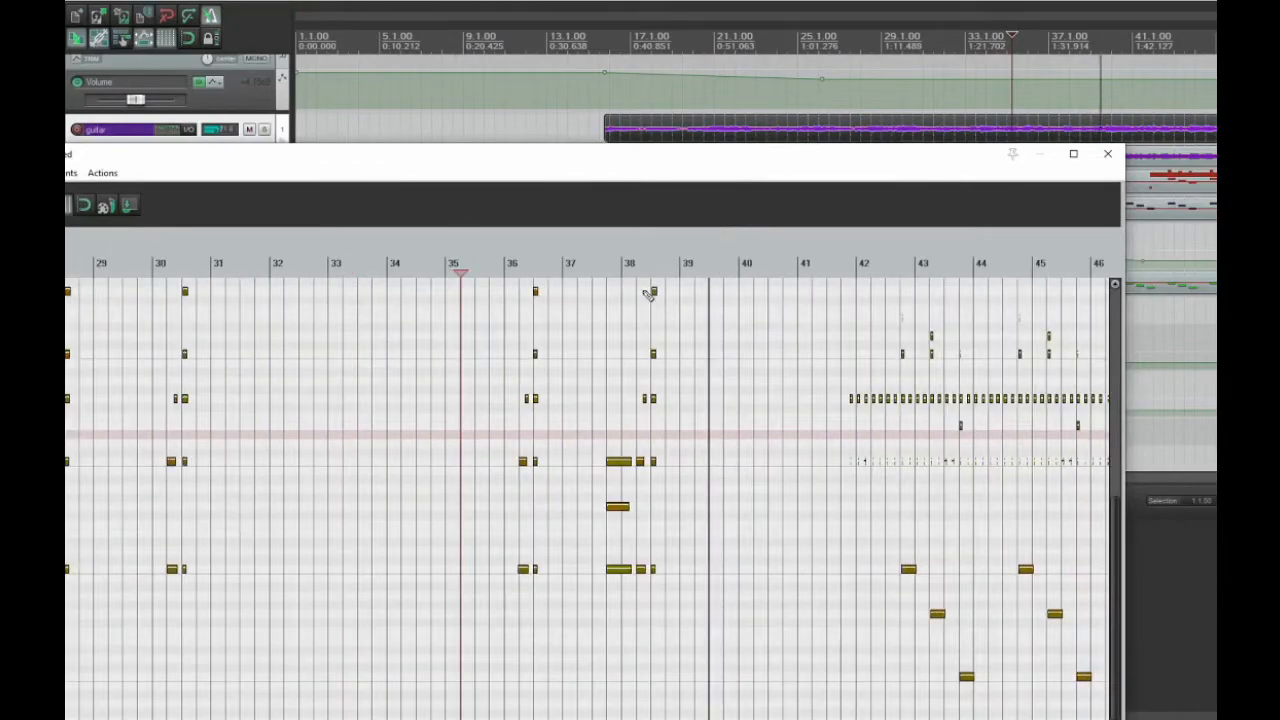
key("space")
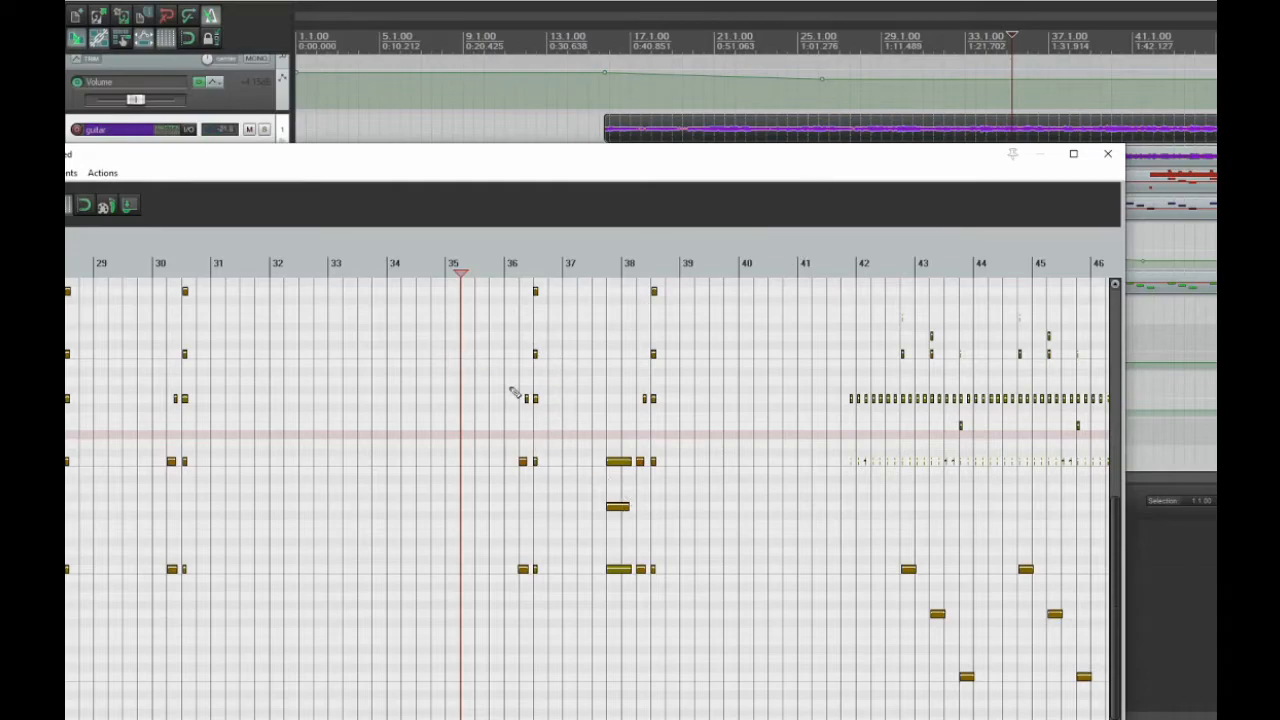
Replay the short ensemble phrase from measure 36
scroll(513, 392, "up", 2)
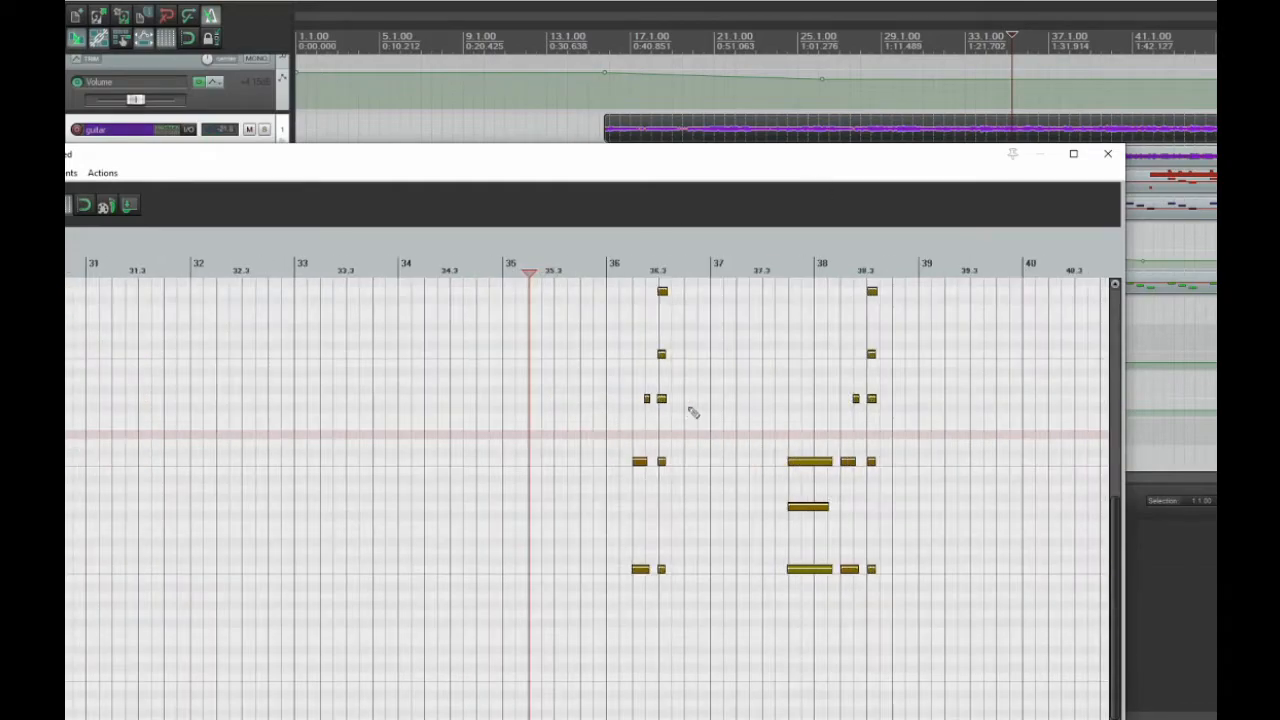
left_click(608, 273)
key("space")
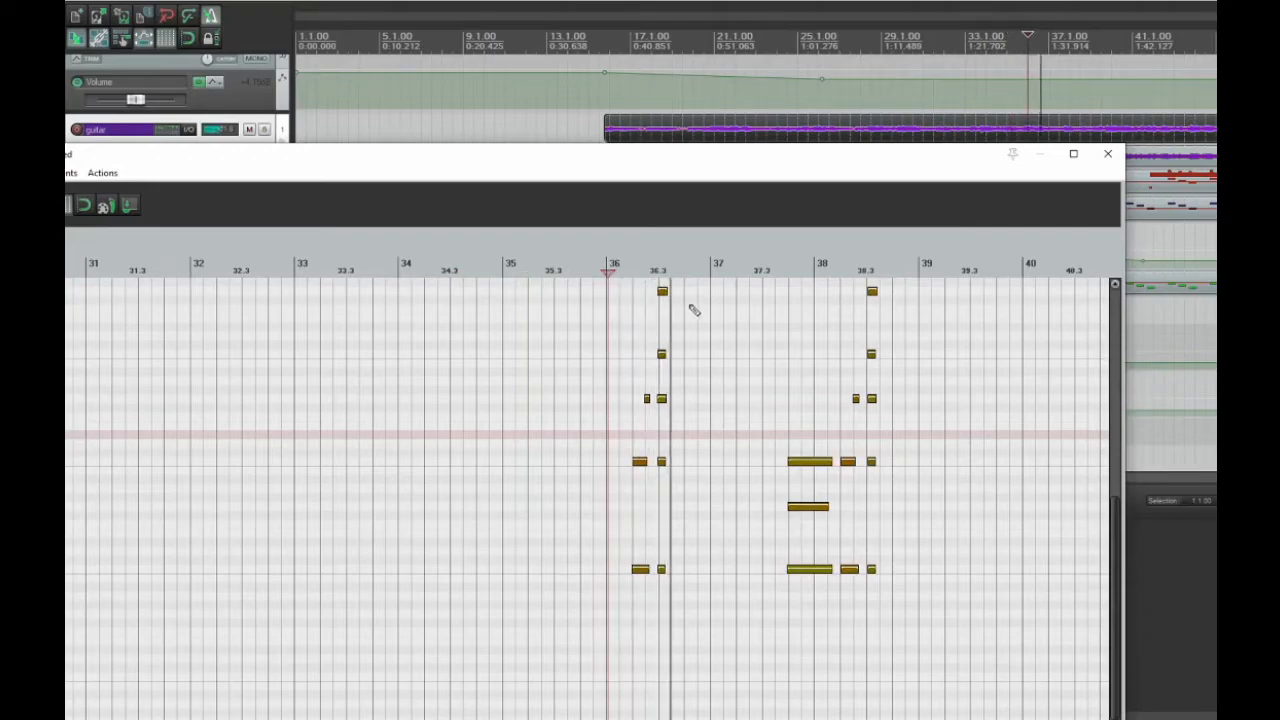
key("space")
Play the ensemble's repeated-note pattern from about 41.3, with measures 39 to 44 in view
scroll(918, 315, "down", 2)
left_click(828, 270)
scroll(845, 430, "up", 4)
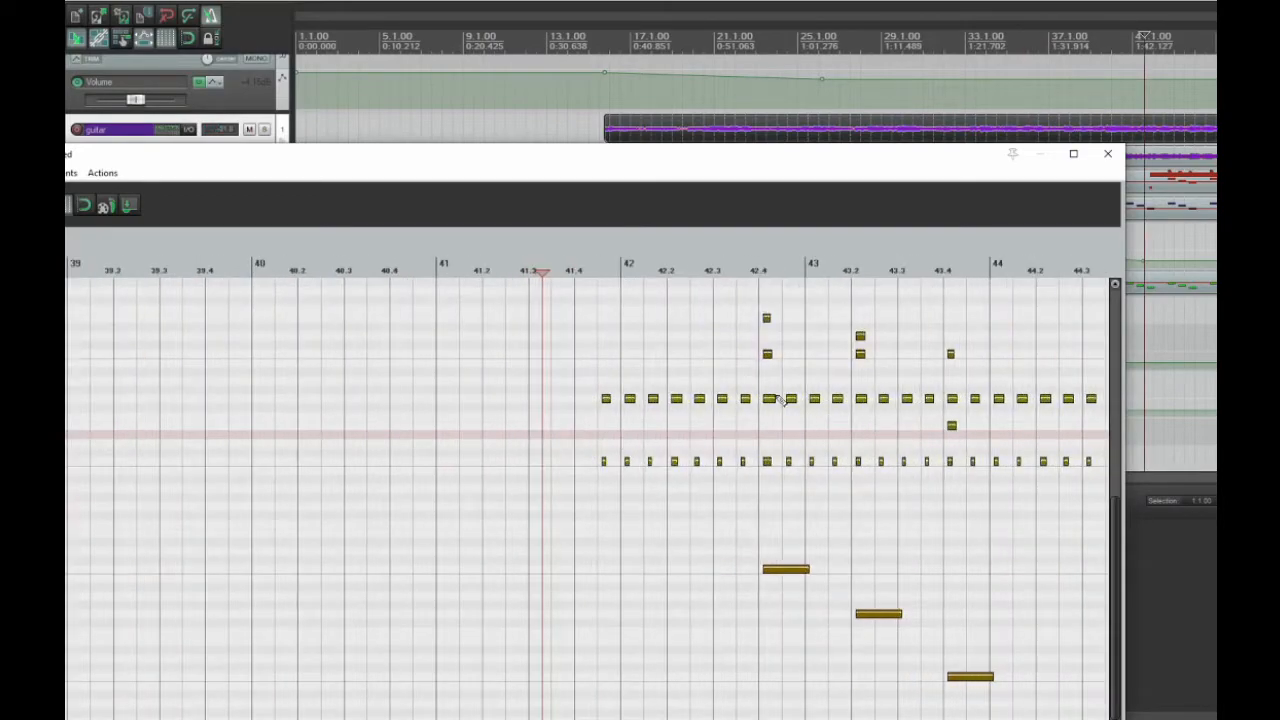
key("space")
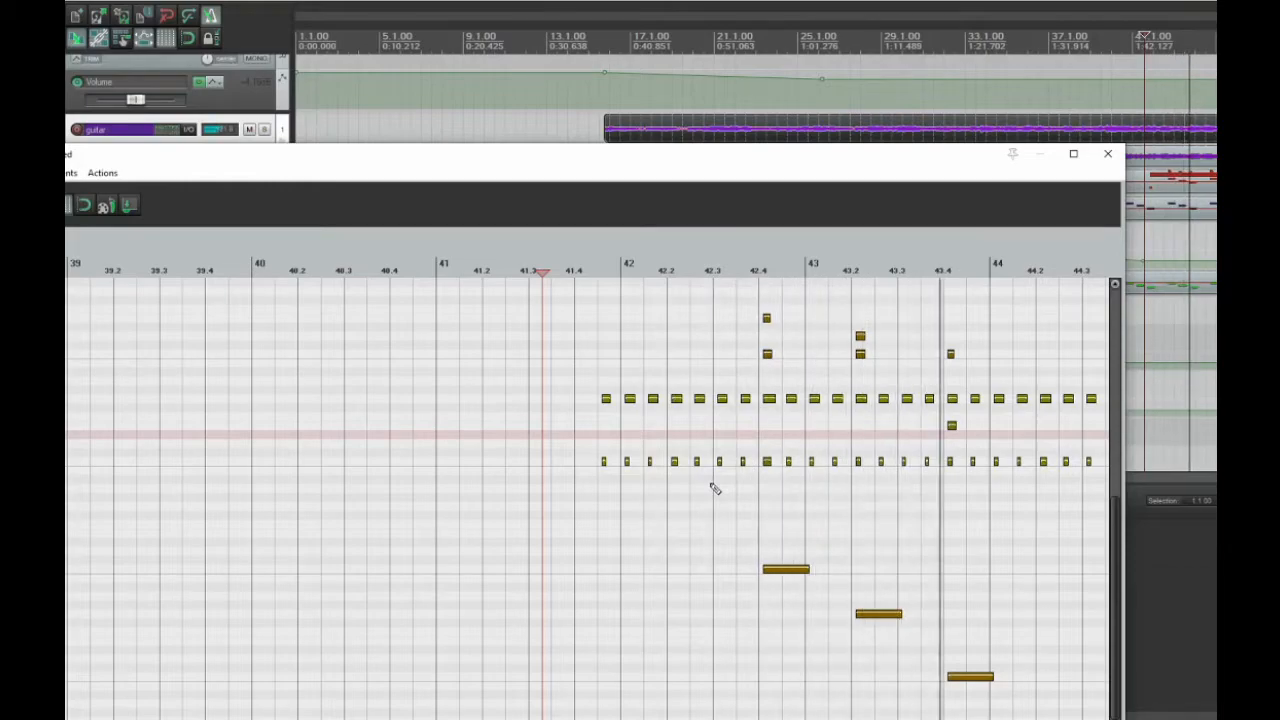
Move playback to early measure 44 in the ensemble pattern, and close its MIDI editor
scroll(789, 466, "down", 2)
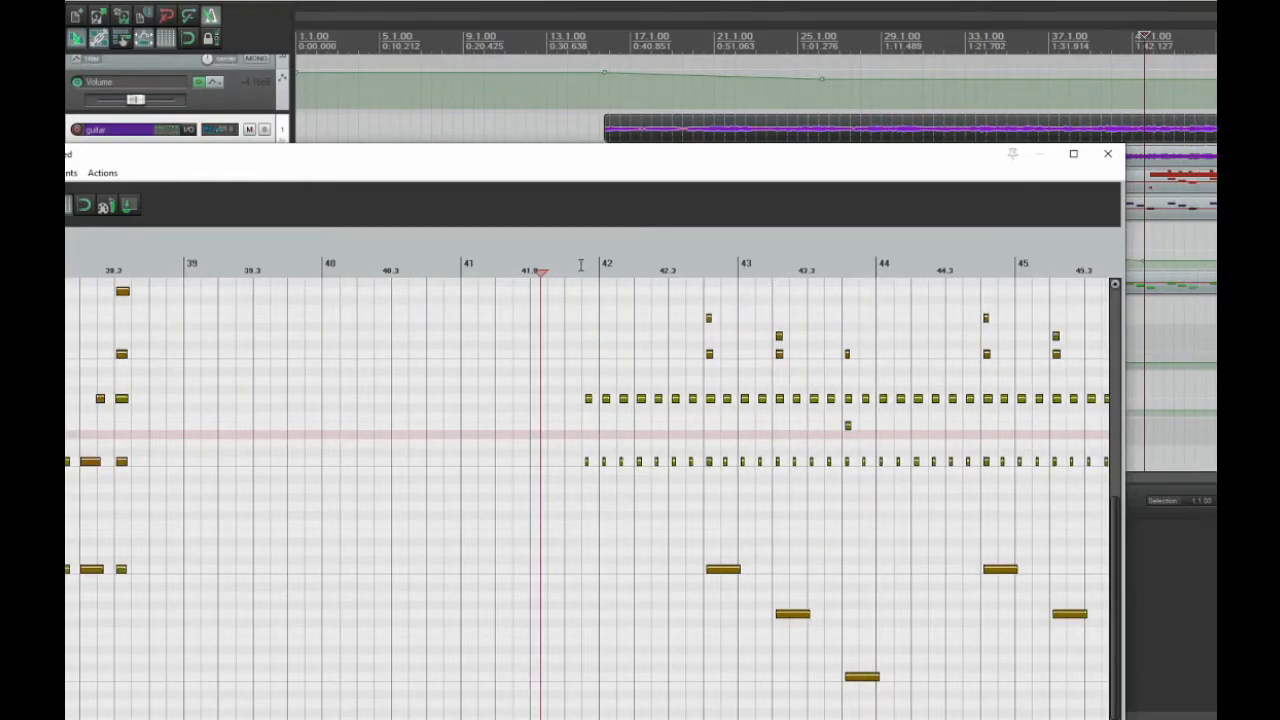
scroll(960, 331, "down", 2)
left_click(750, 262)
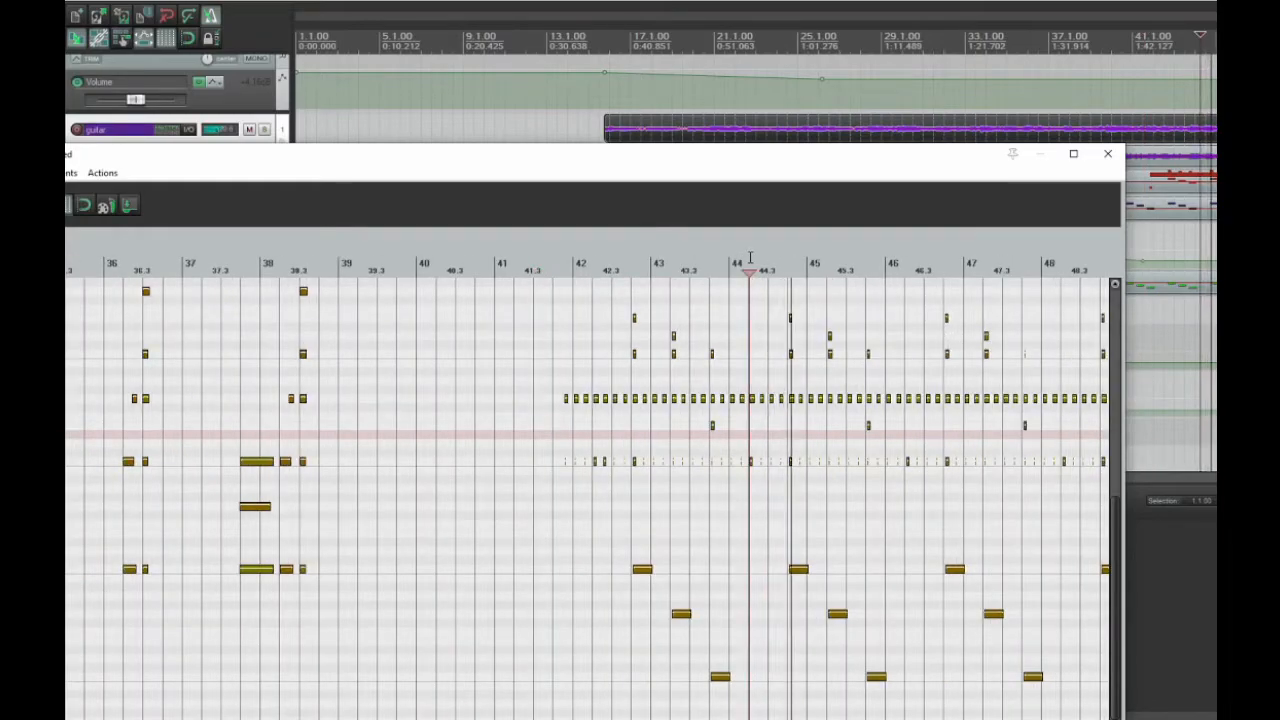
left_click(1117, 157)
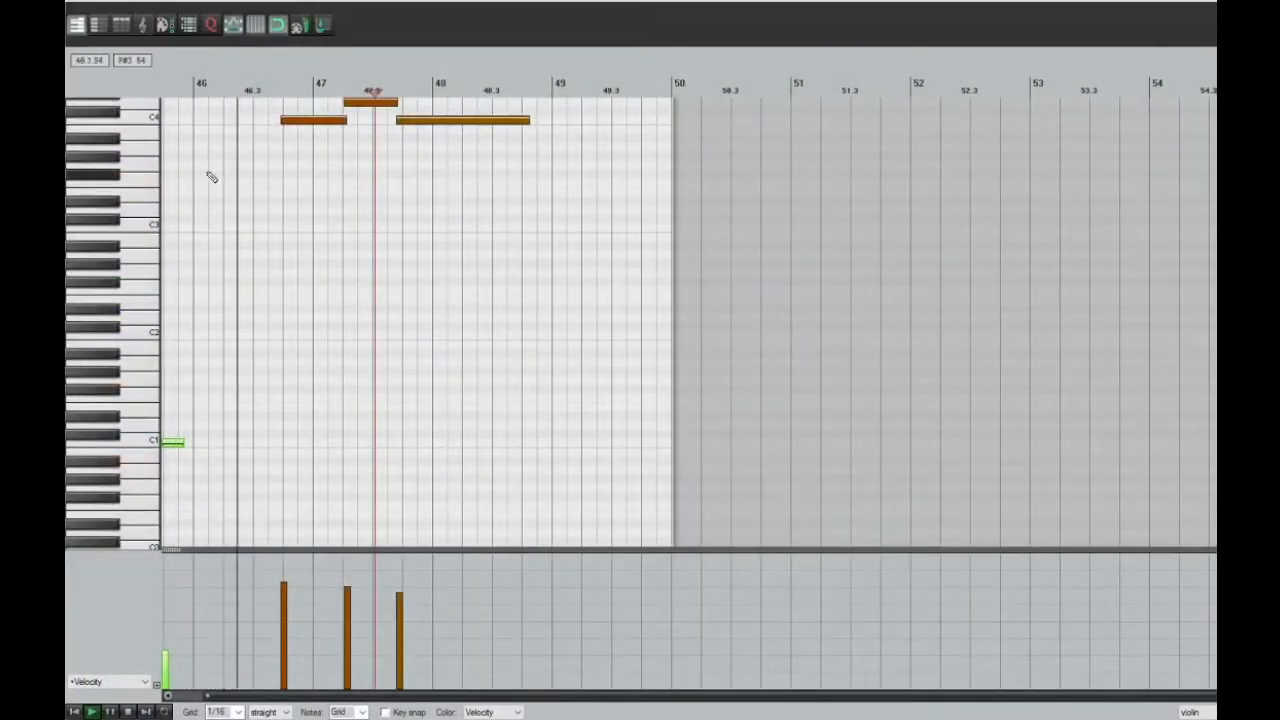
Examine the violin item's notes in measures 46 to 48, close its editor, and stop playback with the edit cursor at 50.3.35
scroll(118, 170, "up", 2)
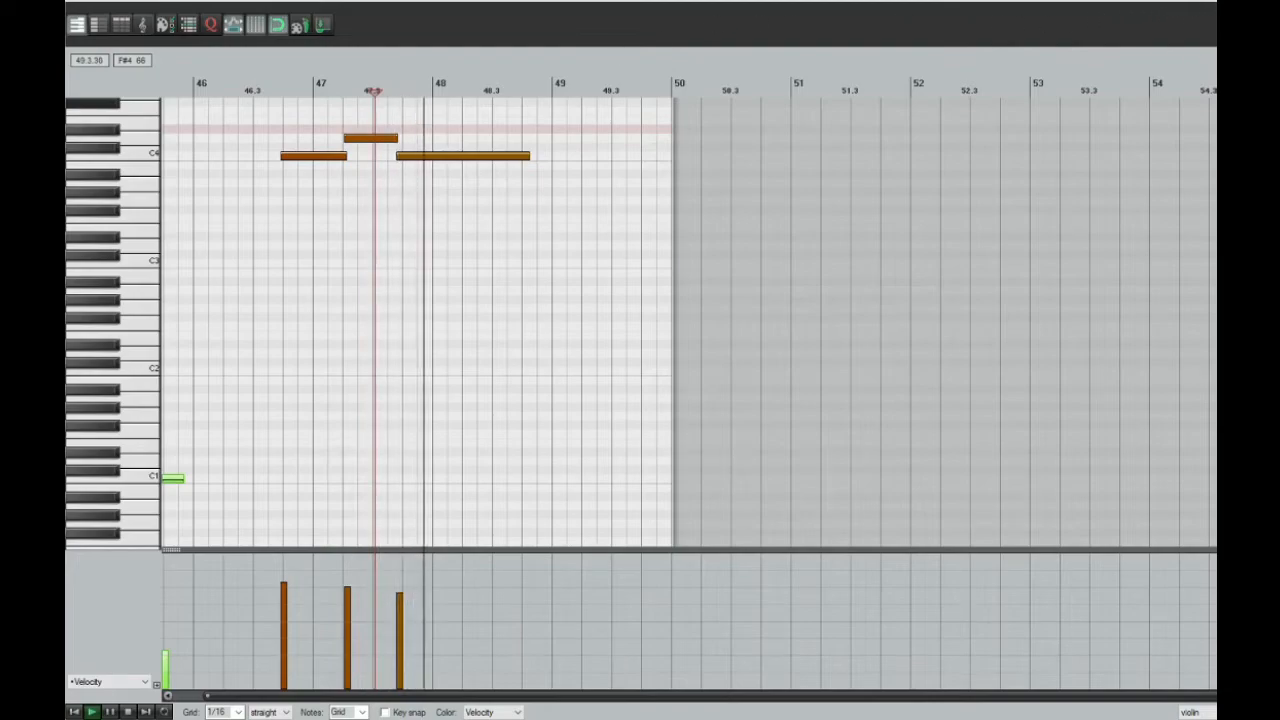
left_click(1198, 3)
left_click_drag(687, 477, 926, 477)
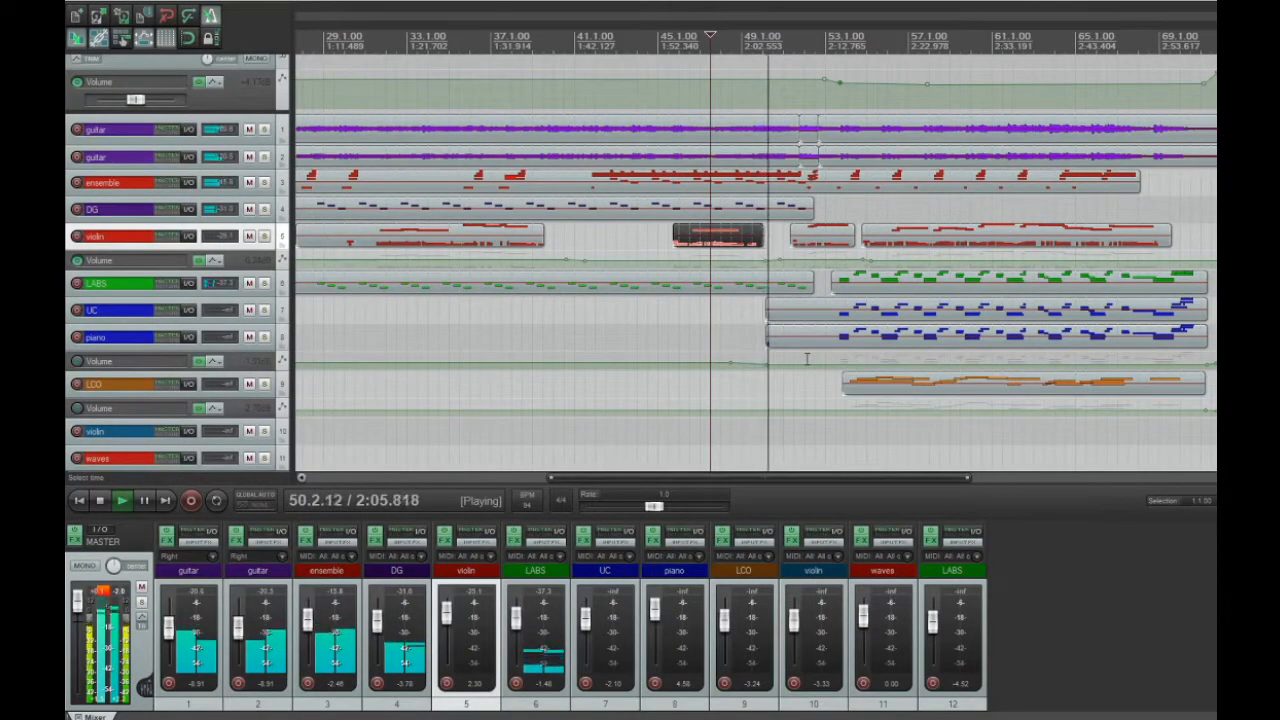
left_click(778, 384)
key("space")
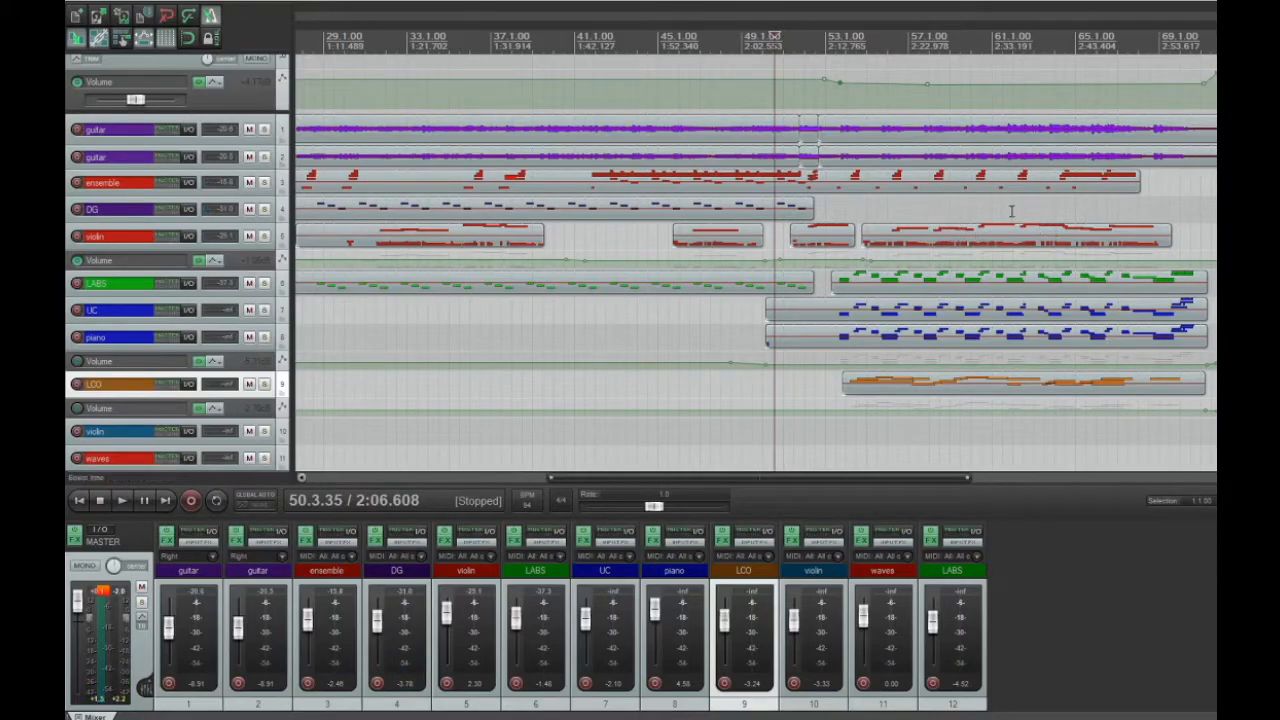
Open the ensemble item in the MIDI editor at about measure 56 and examine its notes across measures 52 to 61
double_click(892, 191)
scroll(408, 399, "up", 2)
scroll(516, 438, "down", 3)
scroll(516, 440, "down", 2)
scroll(537, 449, "up", 5)
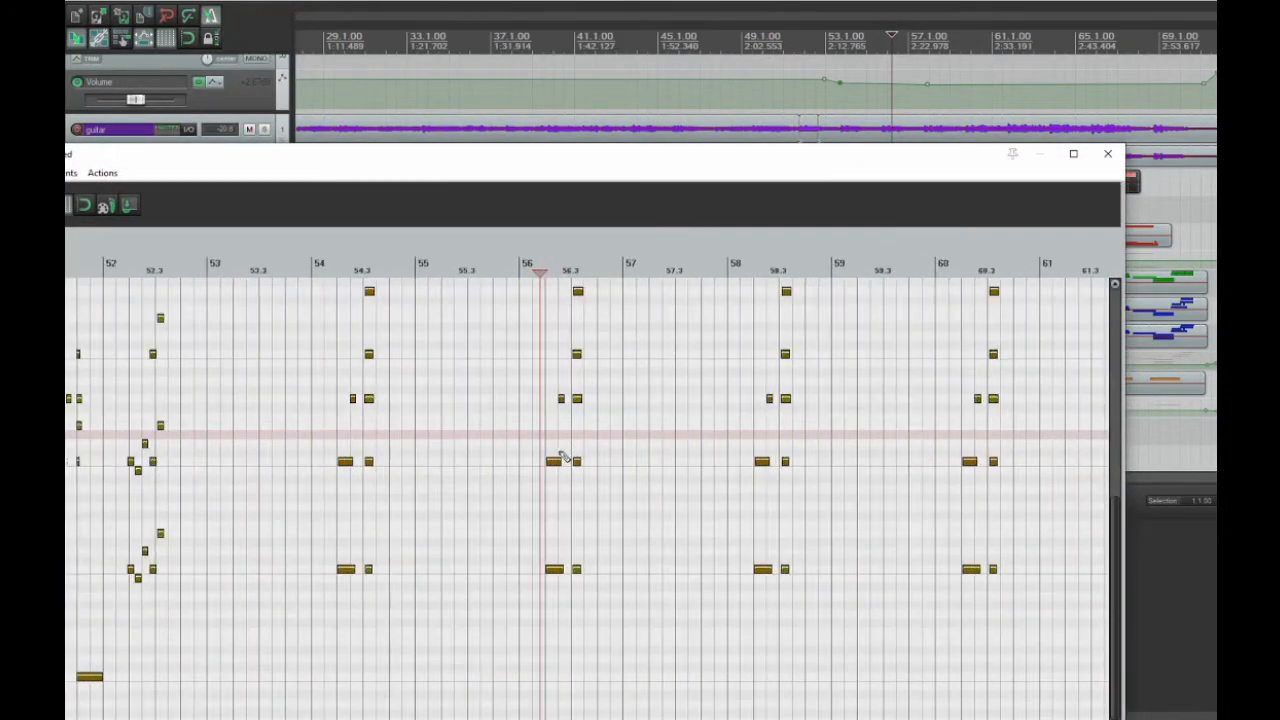
Play the ensemble's sparse chord pattern from measure 56 to about 58, stop playback, and close its MIDI editor
key("space")
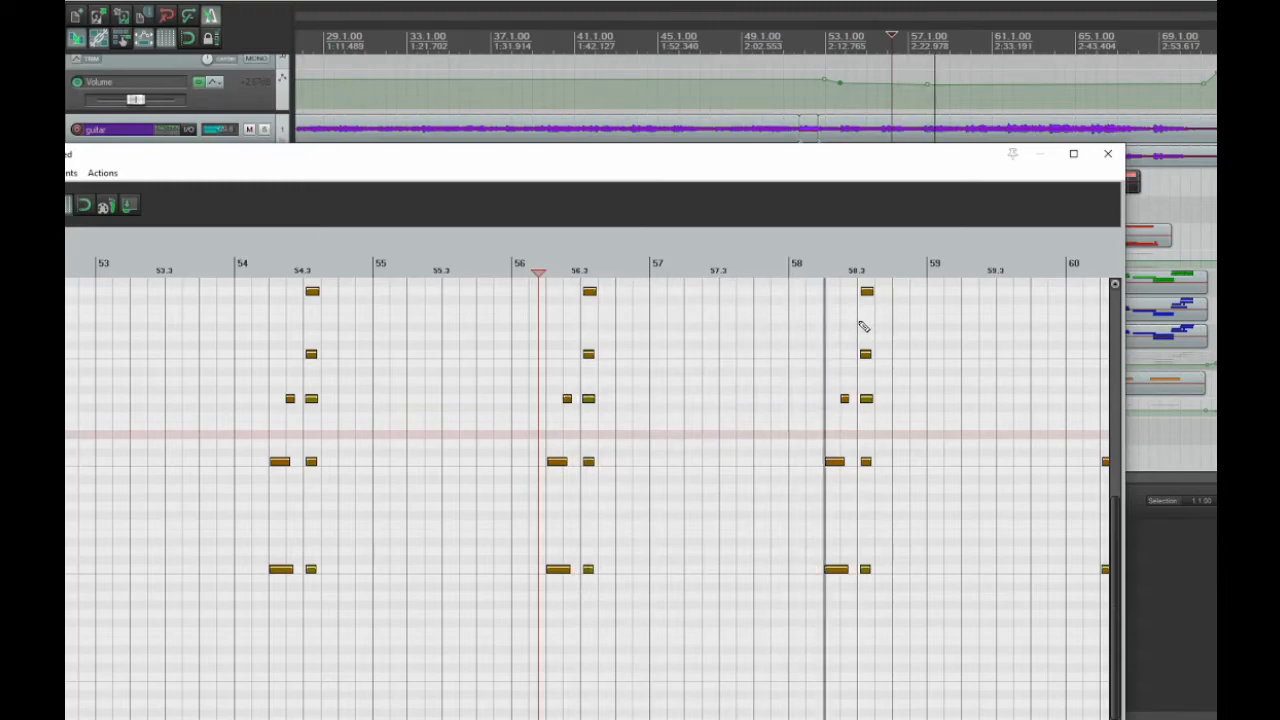
key("space")
left_click(1107, 153)
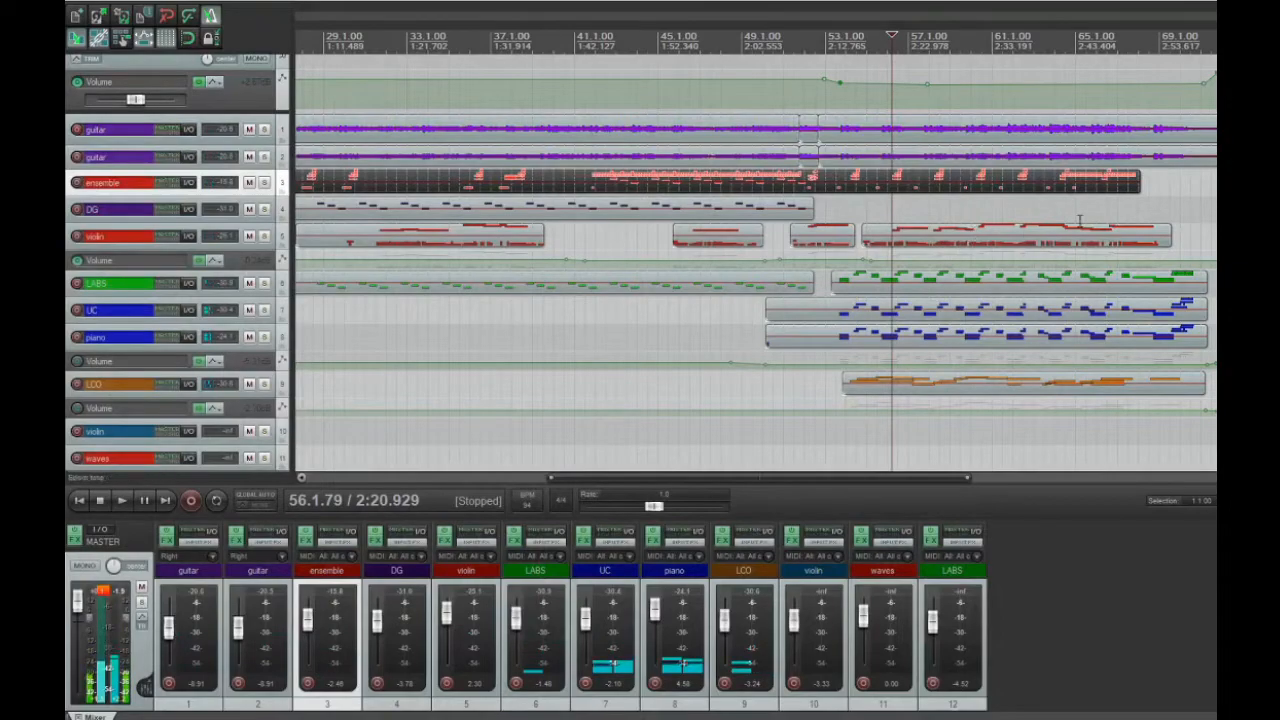
Open the ensemble item in the MIDI editor at about measure 64 and examine its repeated notes across measures 62 to 67
double_click(1068, 182)
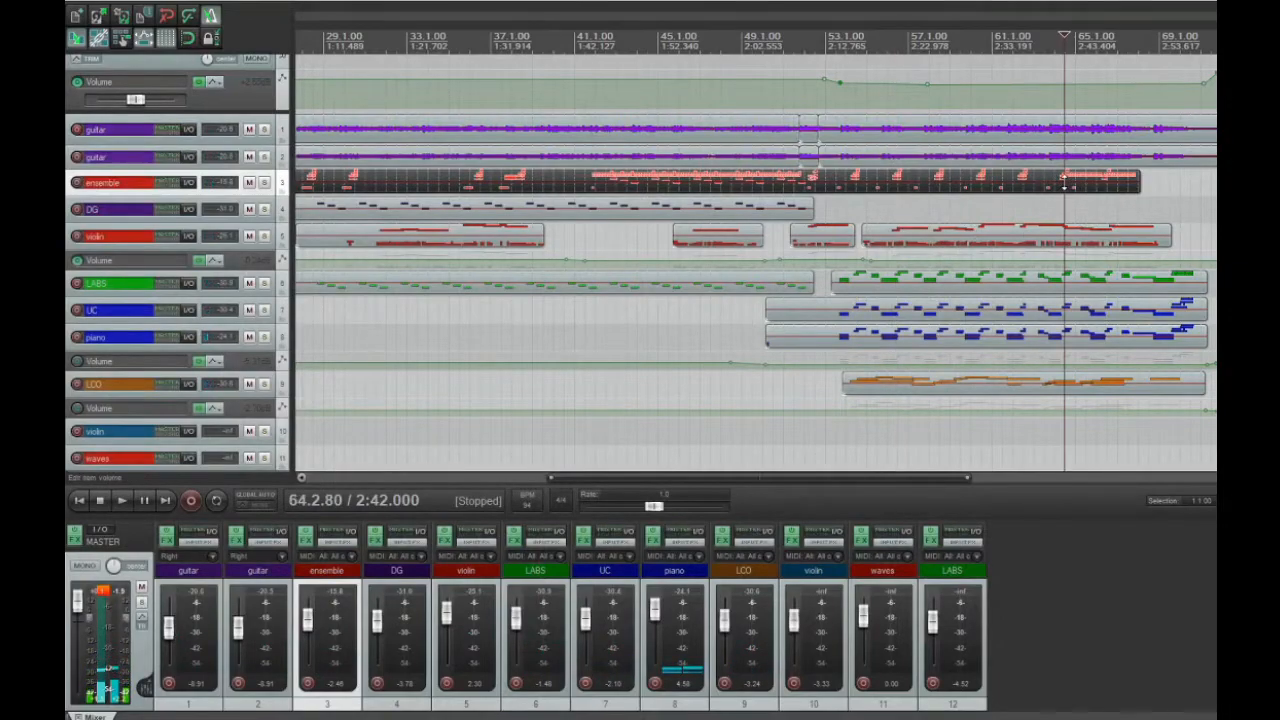
scroll(869, 270, "down", 4)
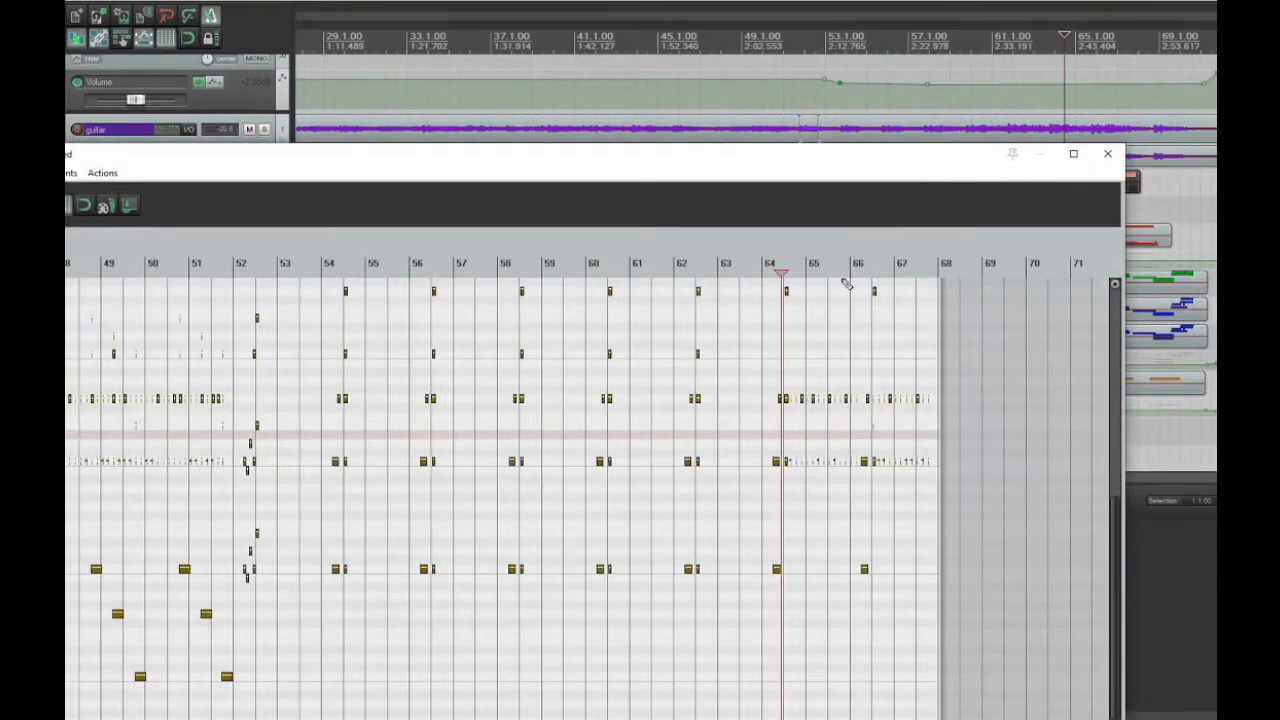
scroll(848, 285, "up", 5)
left_click(516, 272)
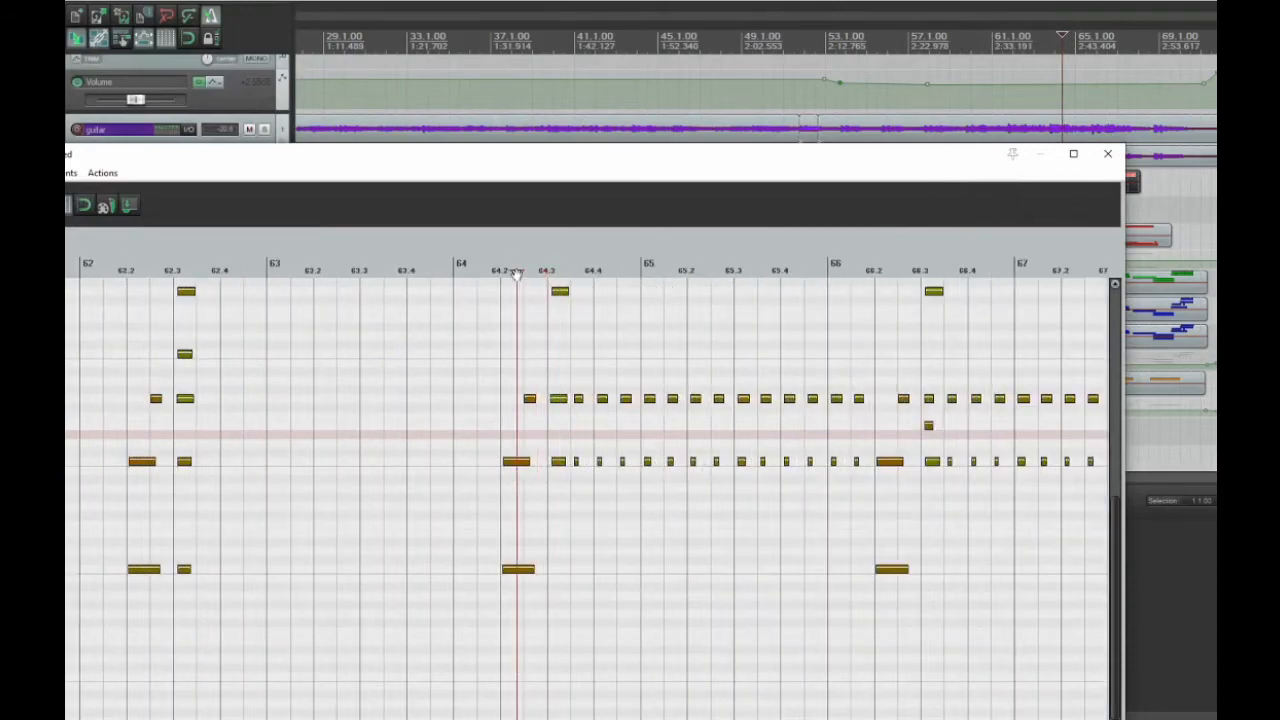
left_click(462, 275)
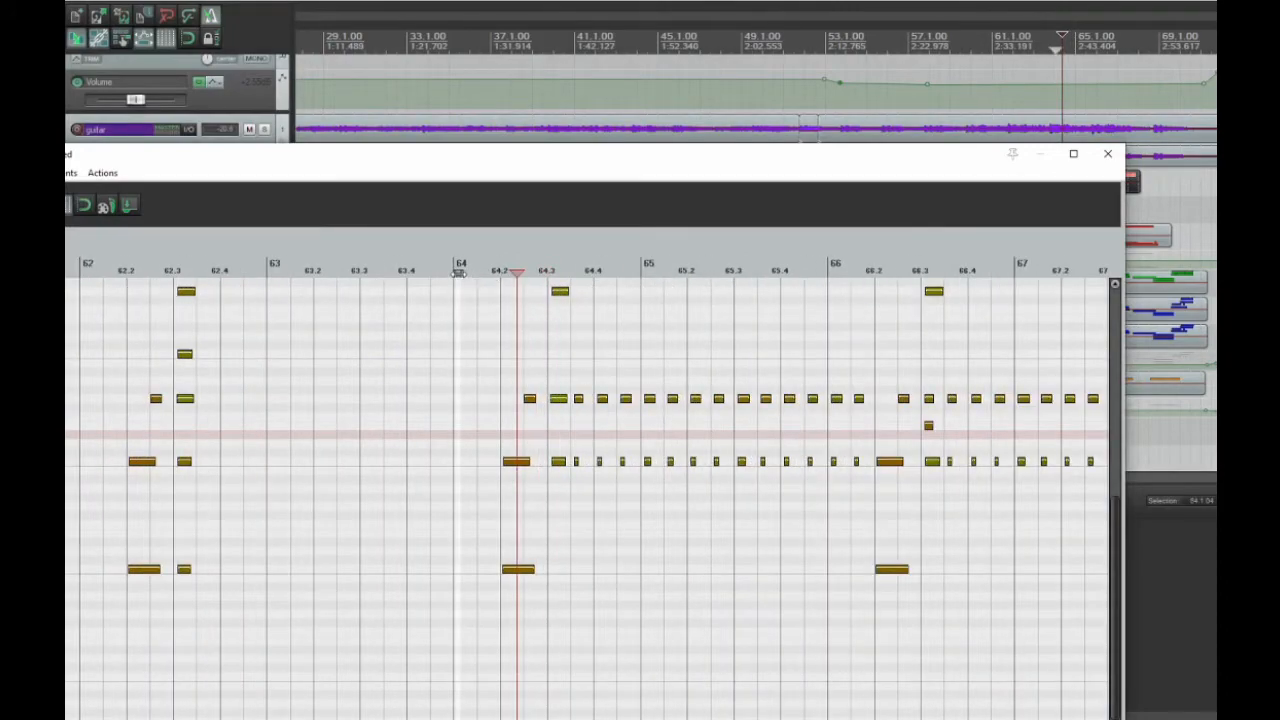
right_click(458, 272)
left_click(530, 337)
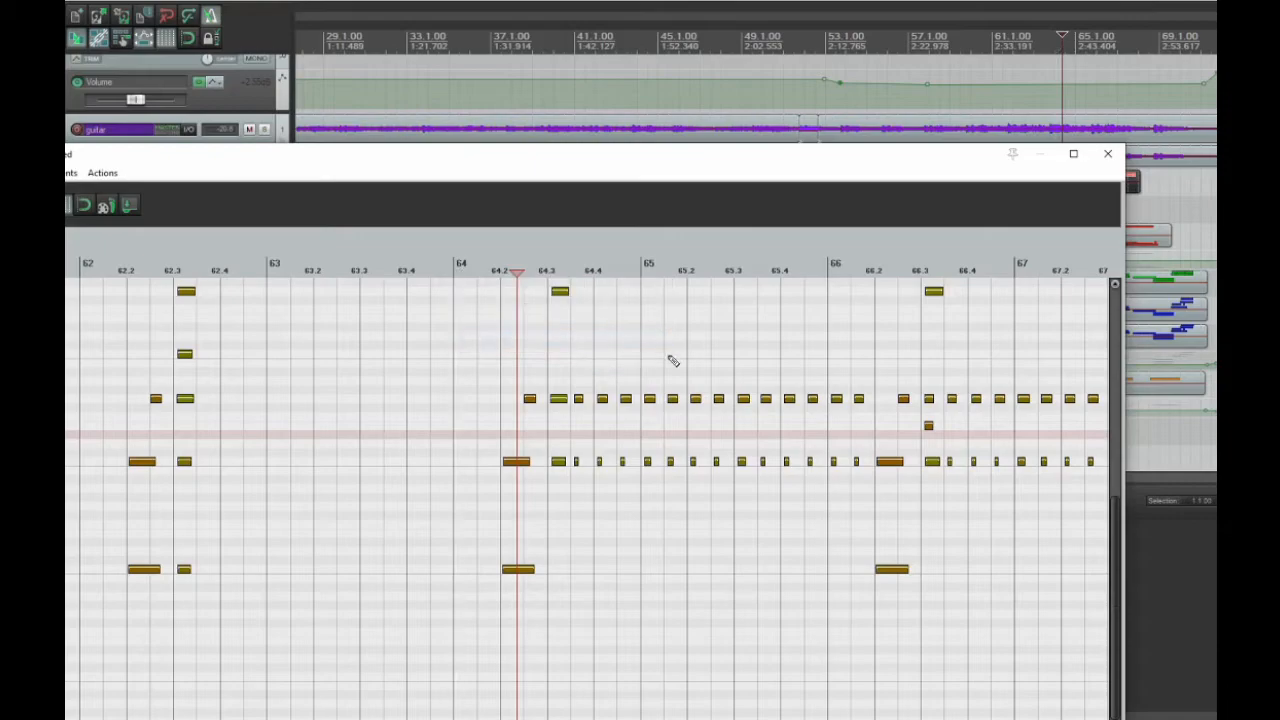
Play the ensemble pattern from the start of measure 62 with the MIDI editor moved below the ensemble track, and close the editor
scroll(551, 312, "down", 5)
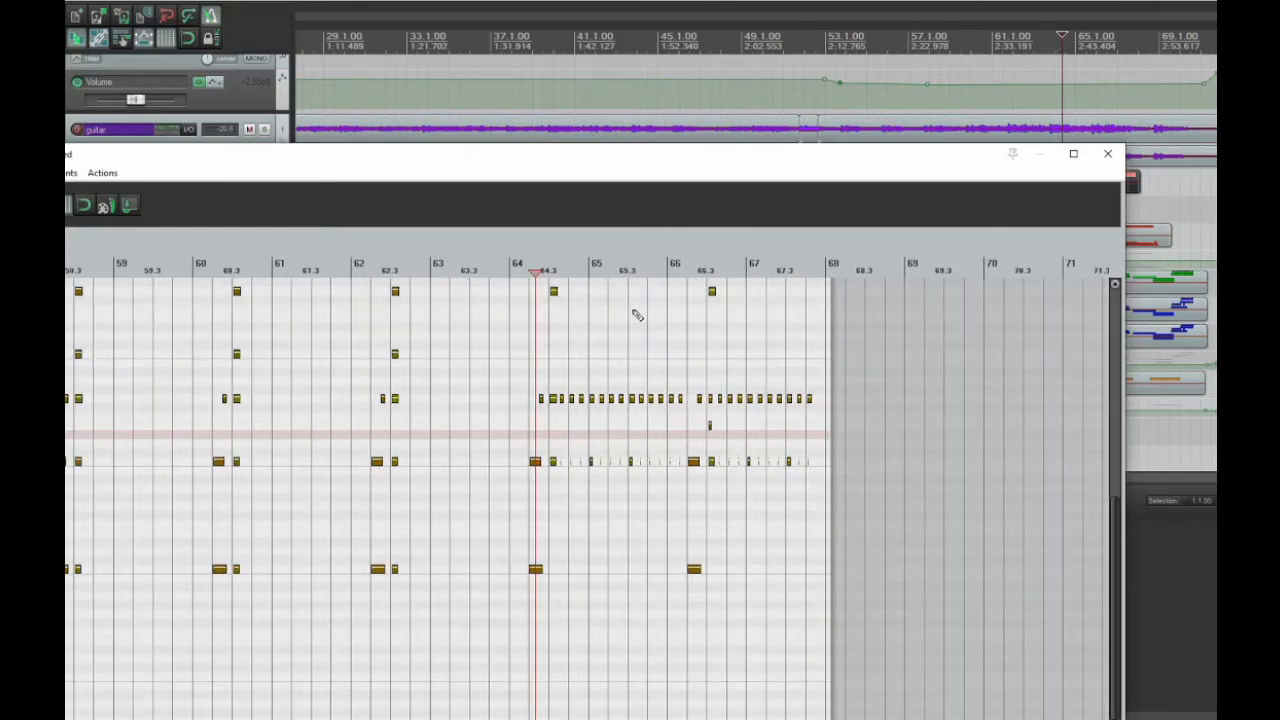
left_click(356, 274)
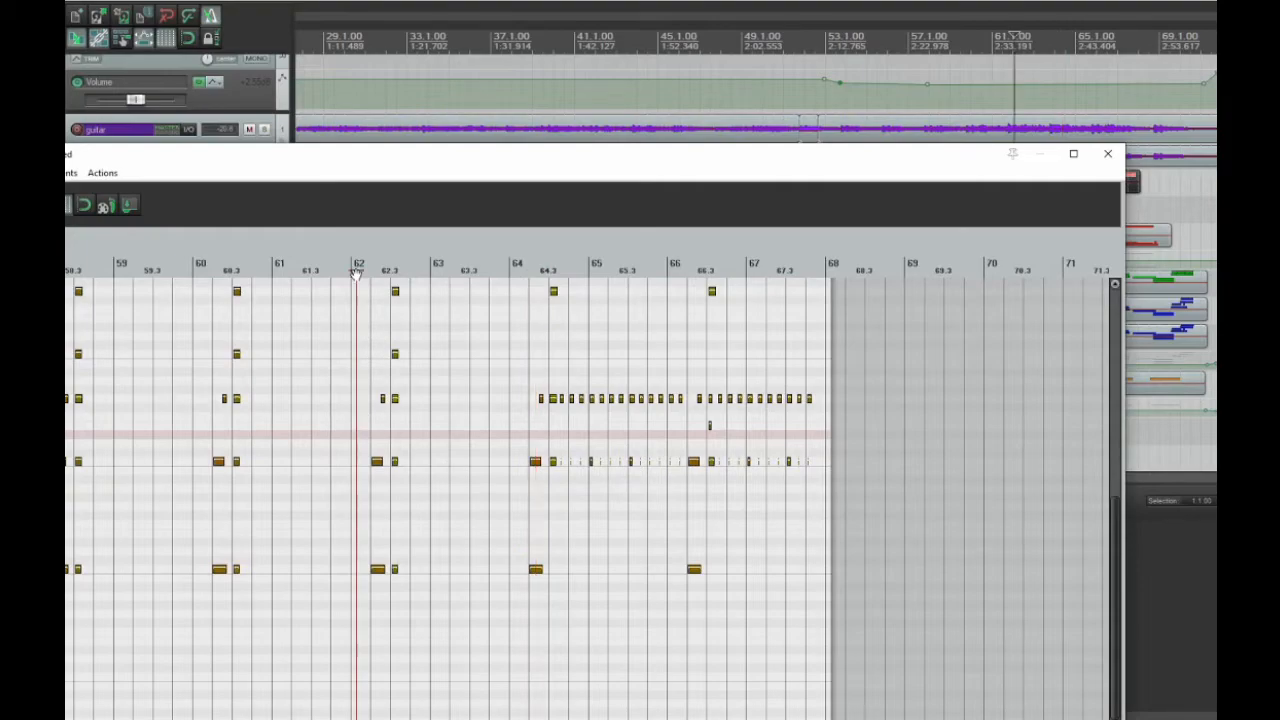
left_click_drag(741, 163, 798, 394)
left_click_drag(873, 381, 875, 379)
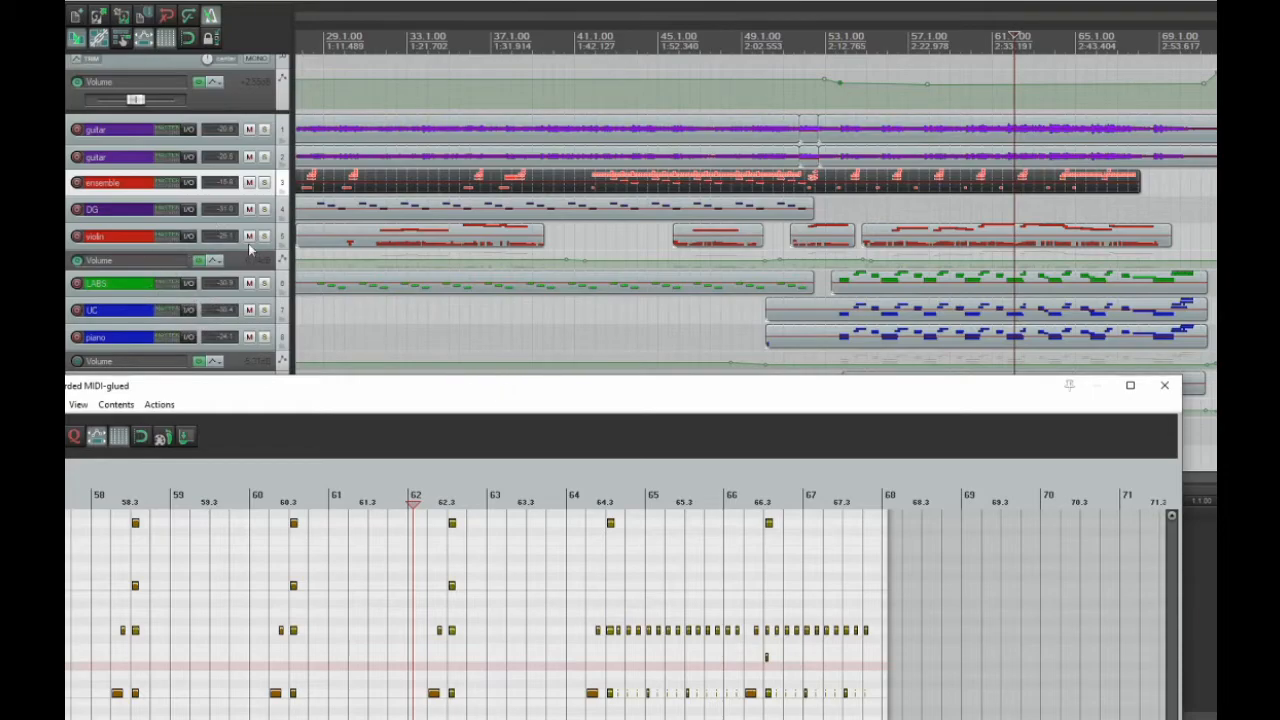
left_click_drag(493, 399, 562, 242)
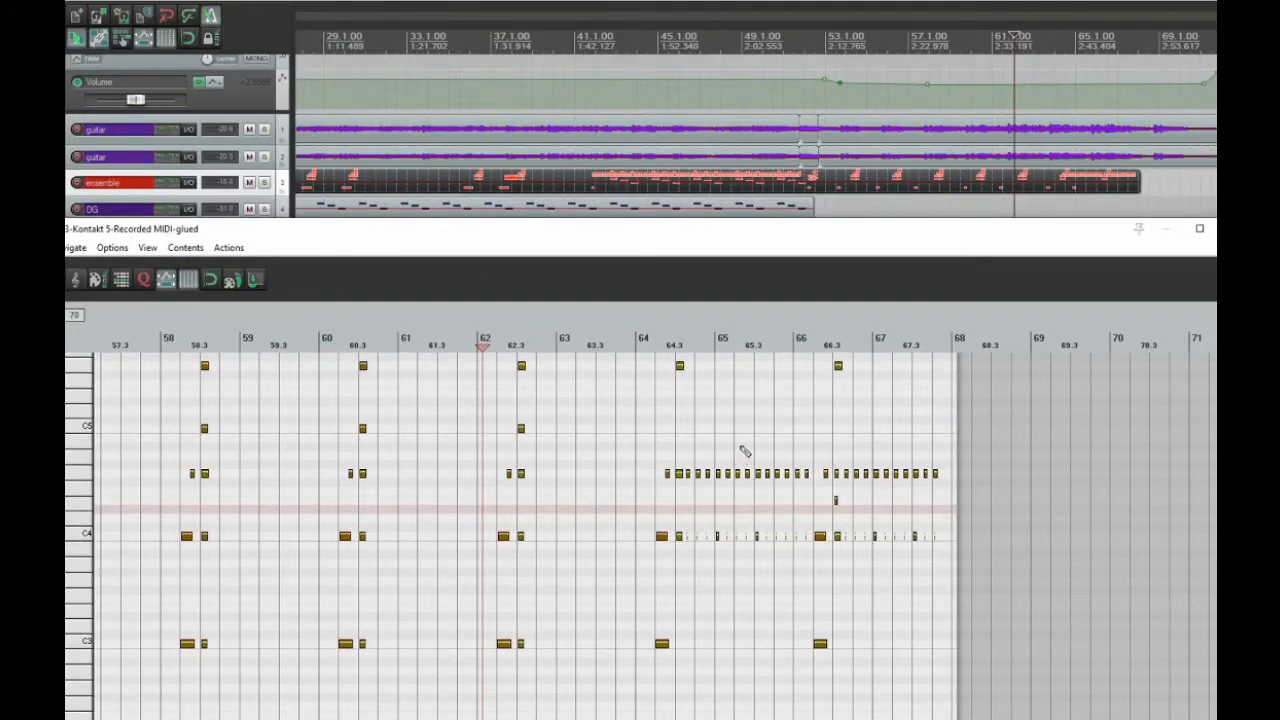
key("space")
left_click(1200, 228)
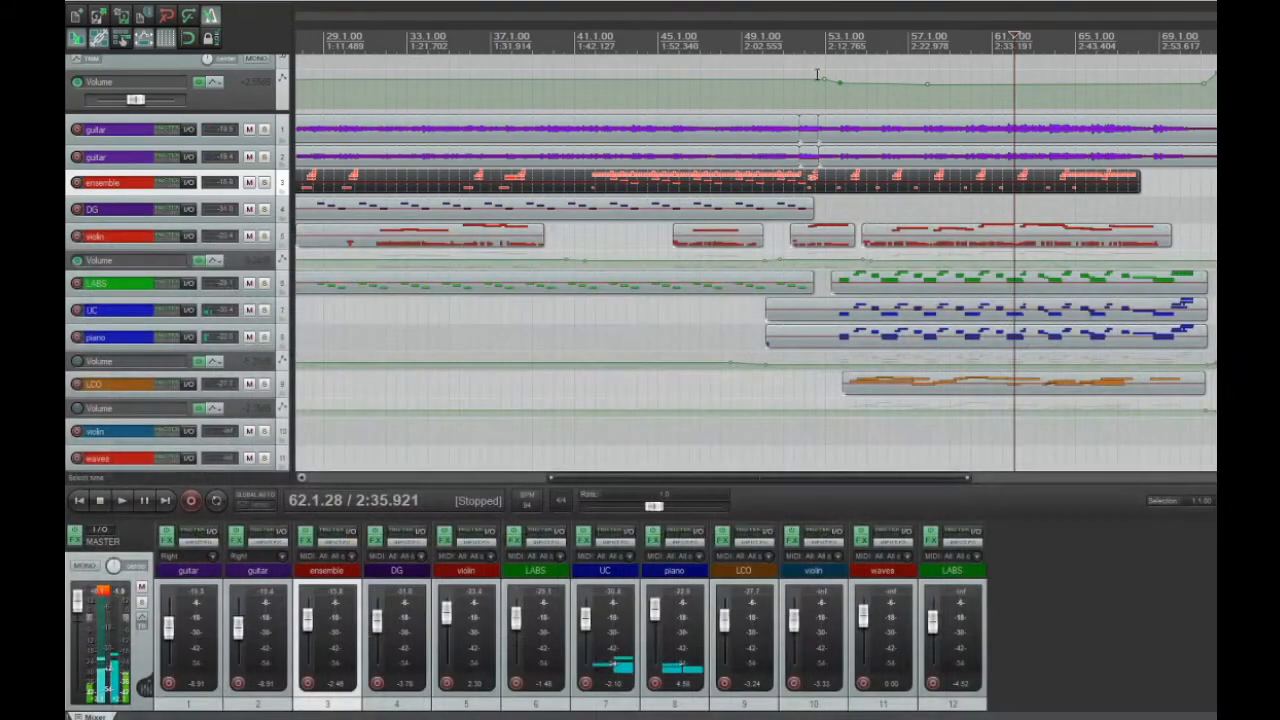
Reset the master meter's peak and clip indicators, and place the edit cursor at 27.2.61 with the whole arrangement in view
left_click(629, 314)
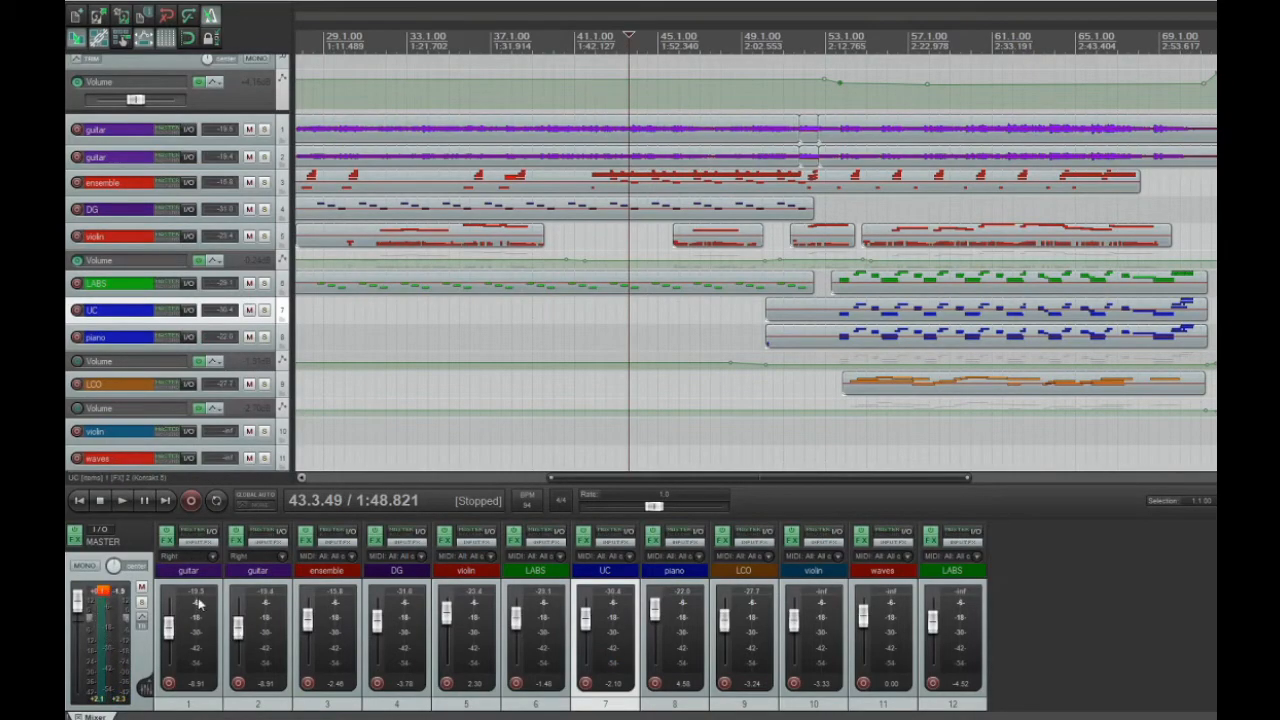
left_click(104, 596)
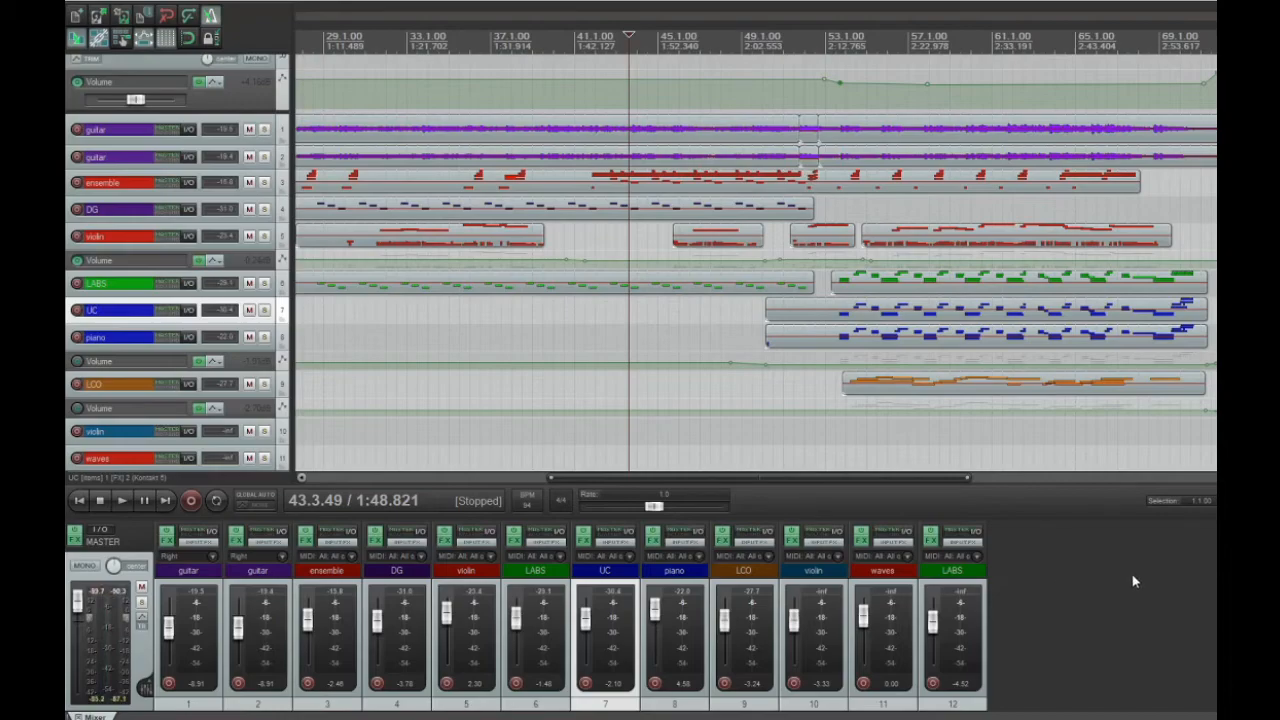
scroll(918, 348, "down", 3)
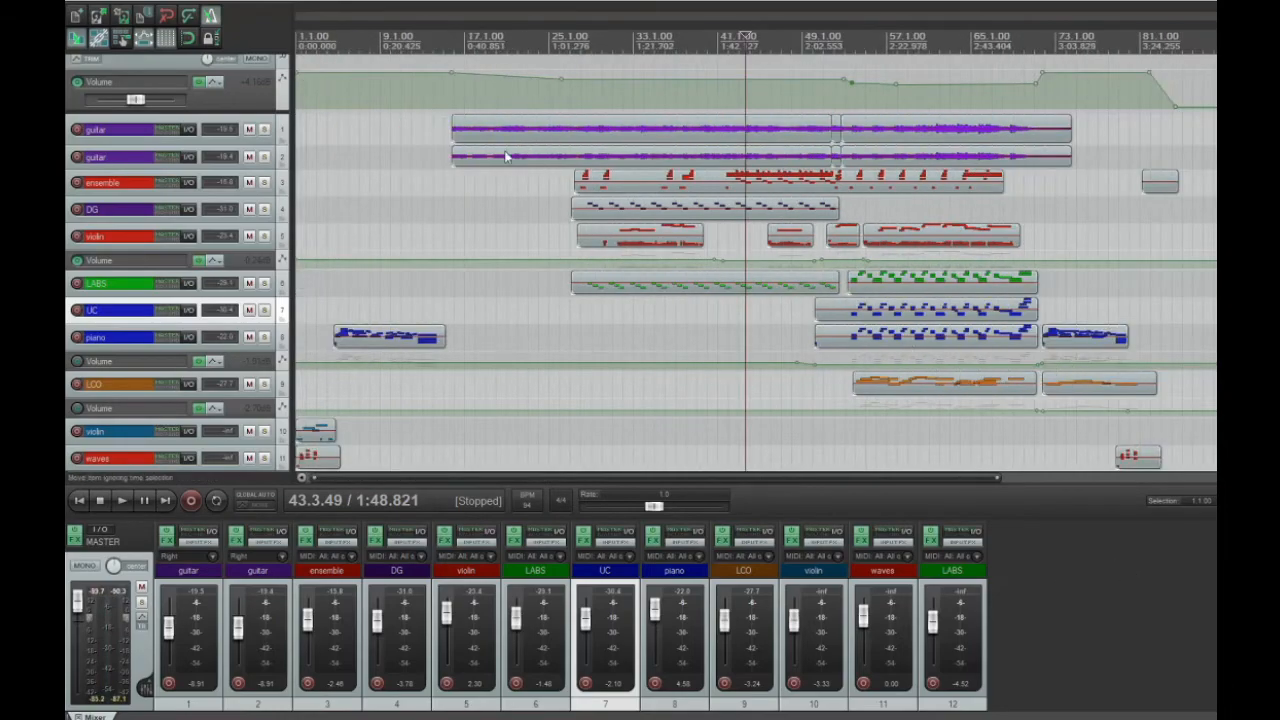
left_click(608, 333)
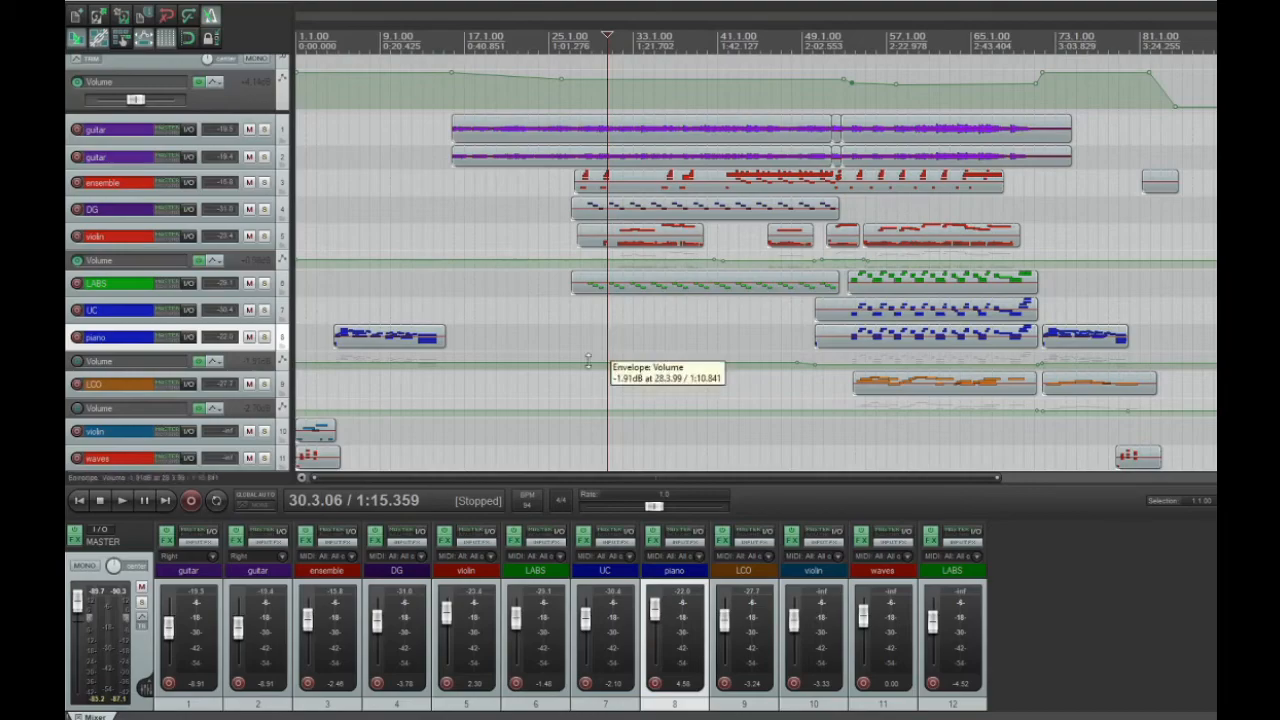
left_click(575, 325)
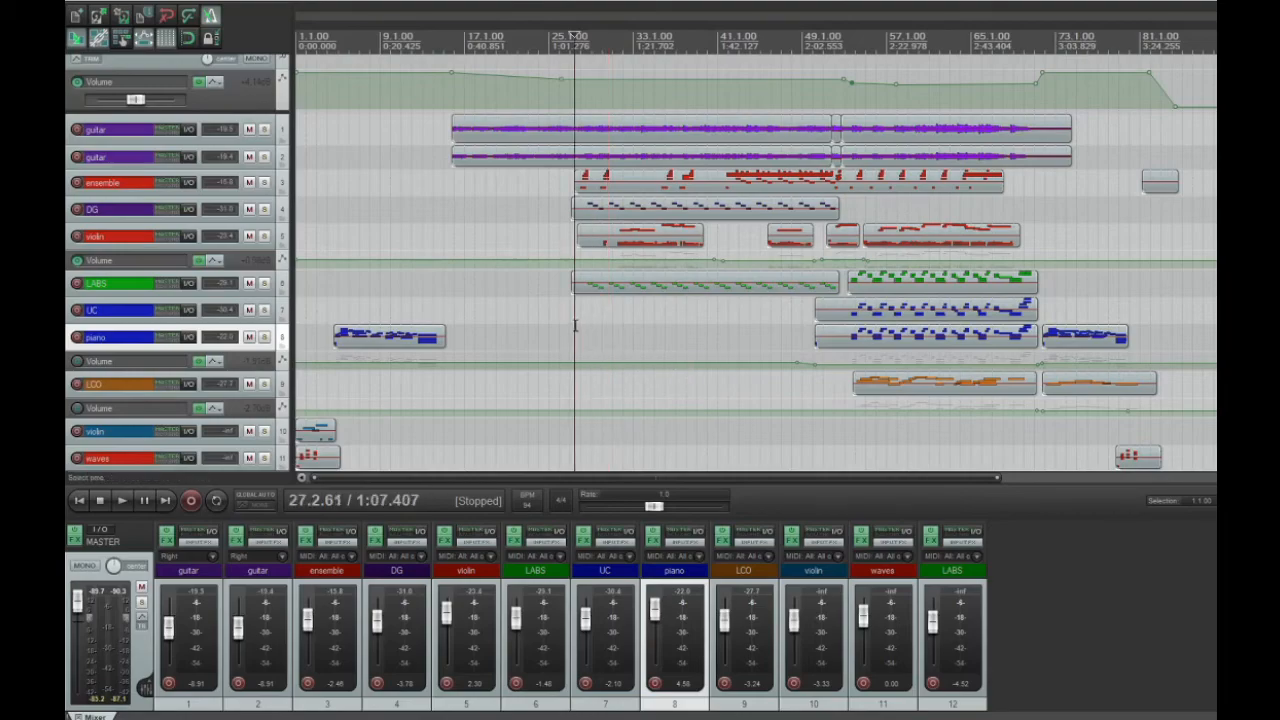